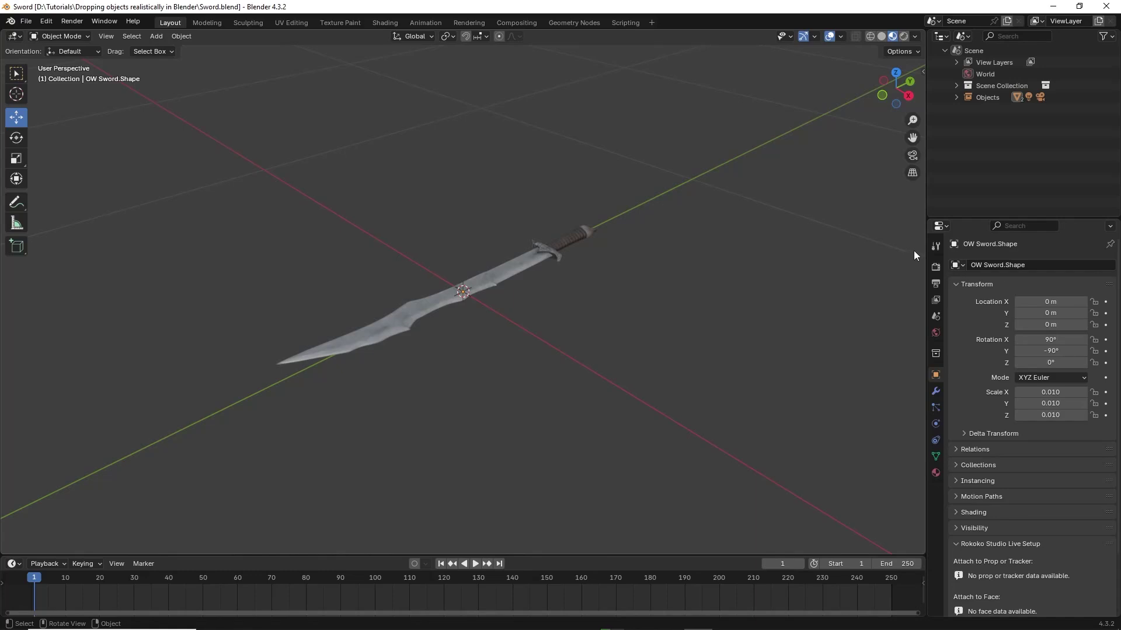
- Lift the sword straight up along Z to about 2.026 m, level with the 2 m reference box
left_click_drag(910, 118, 907, 178)
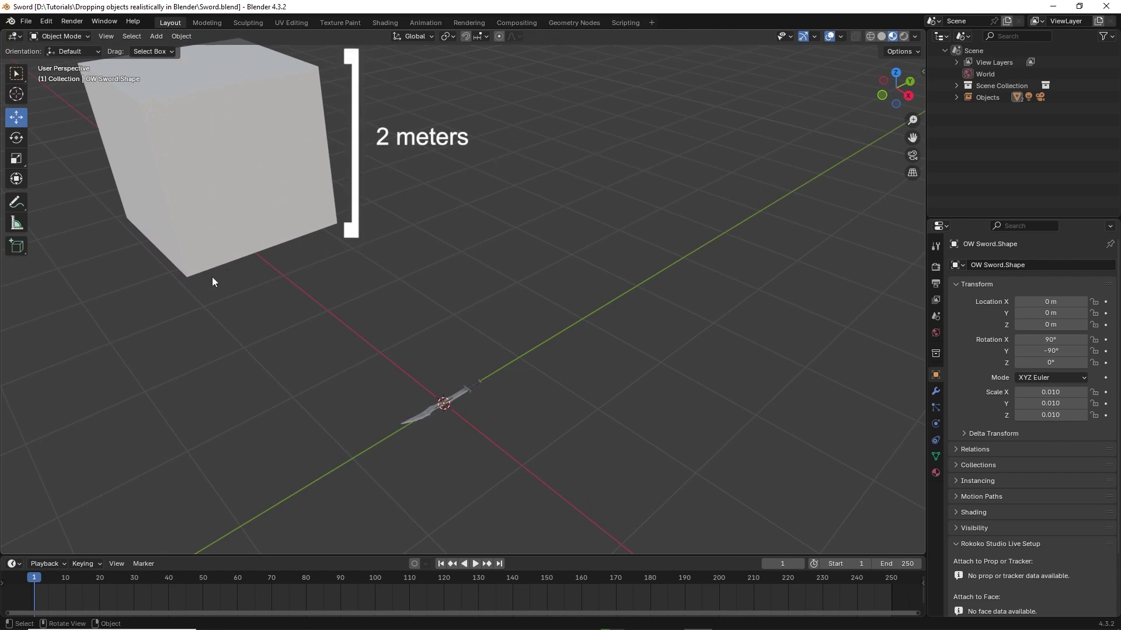
left_click(458, 393)
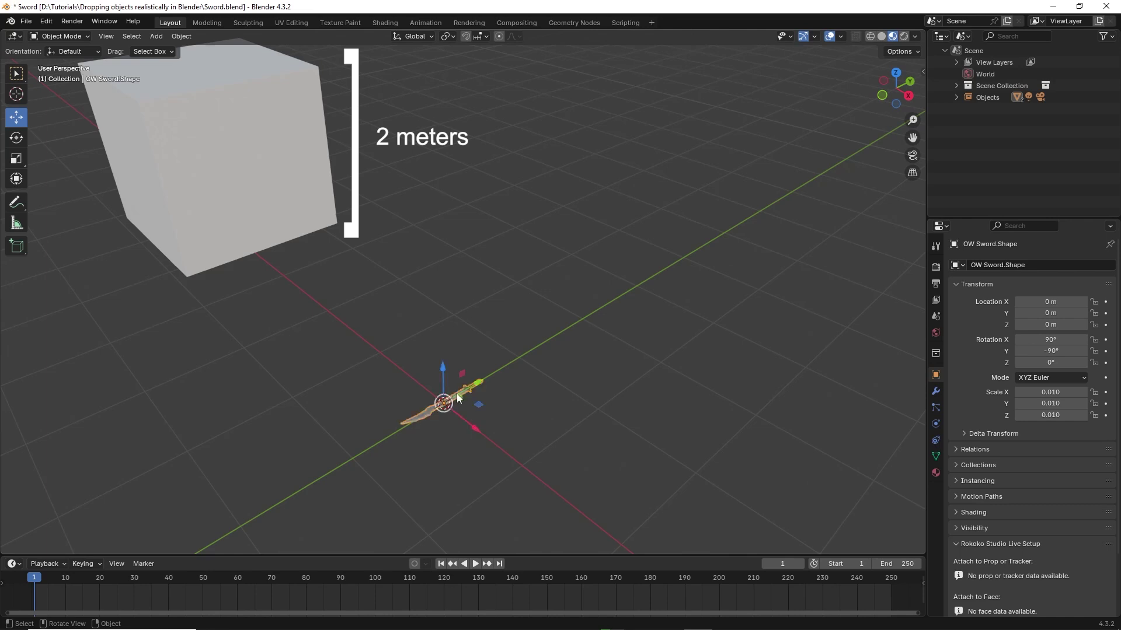
left_click_drag(443, 381, 428, 169)
middle_click_drag(428, 170, 555, 271)
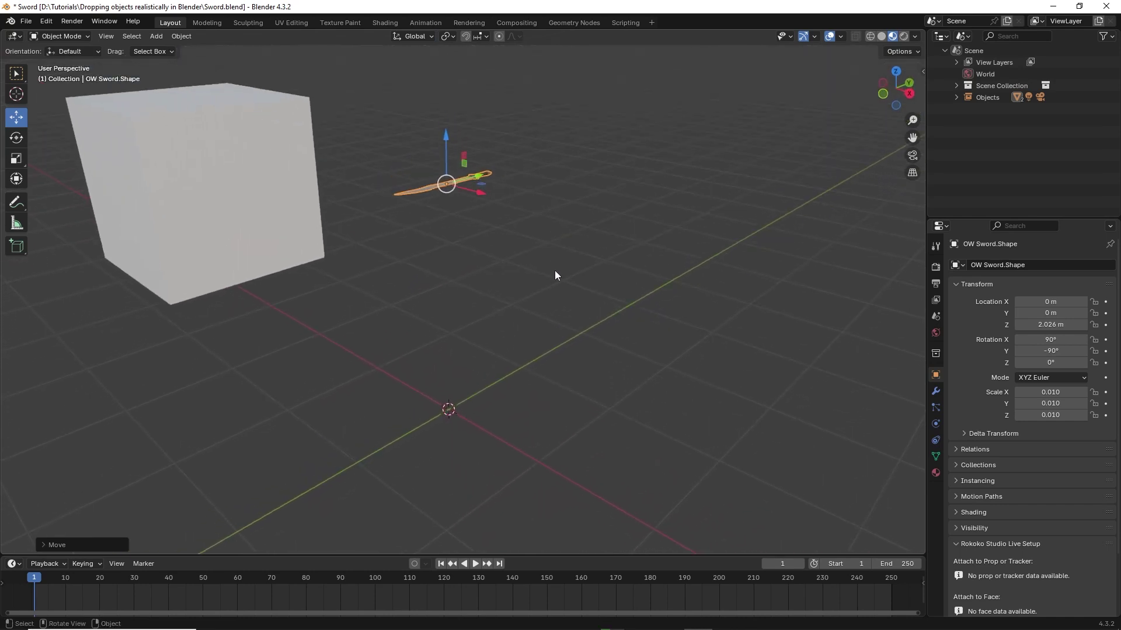
left_click(156, 36)
- Add a mesh plane, scale it up about 3.865 times and apply its scale
mouse_move(188, 51)
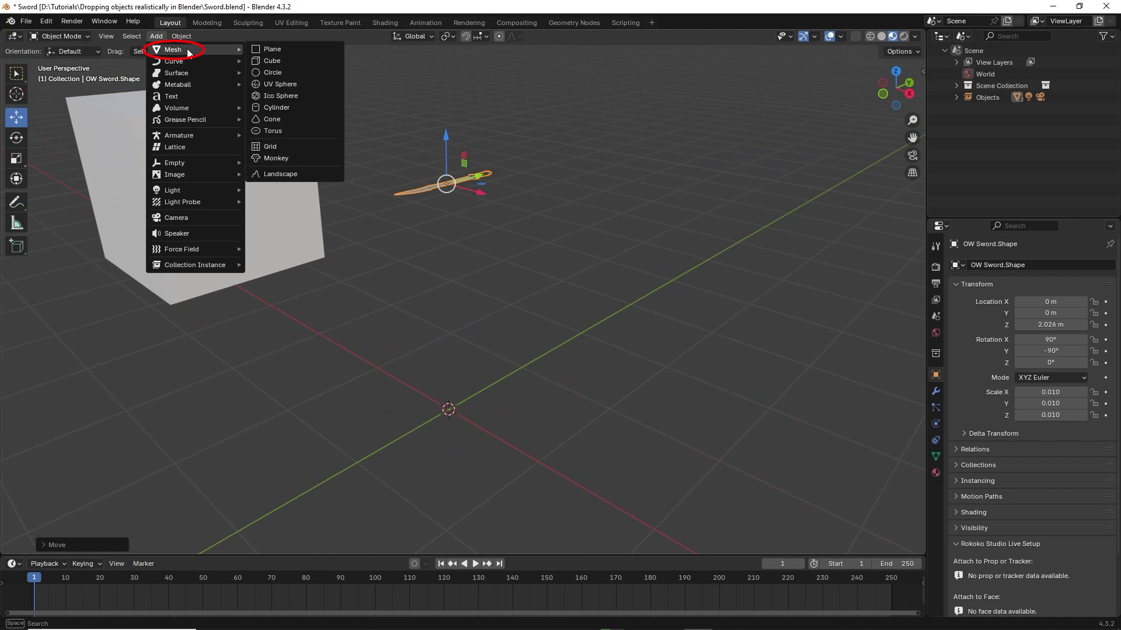
left_click(270, 49)
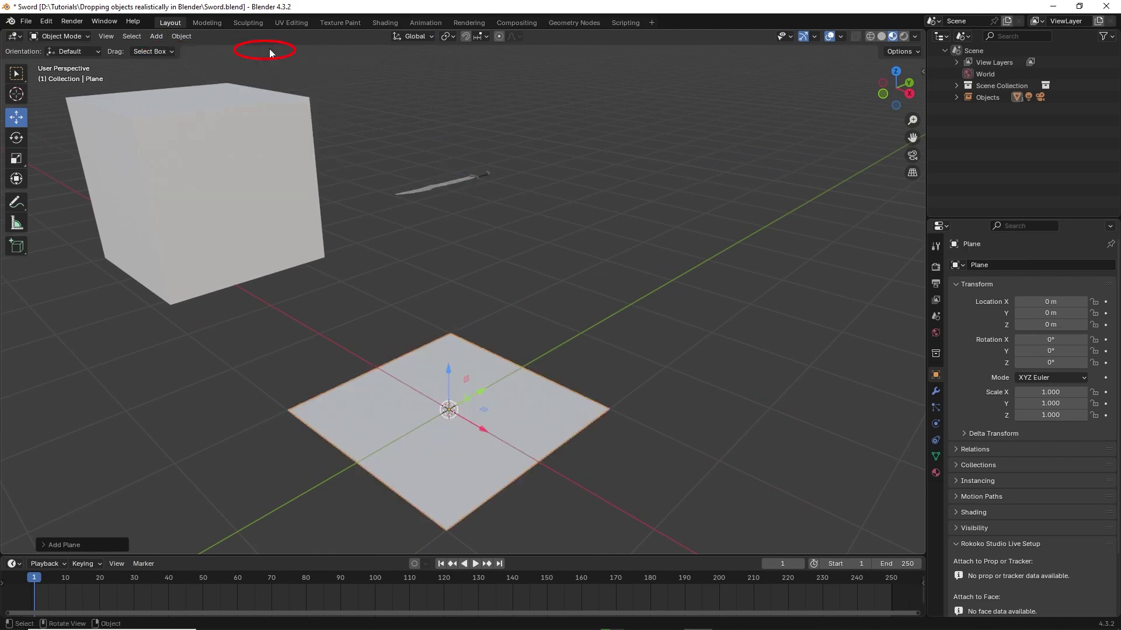
left_click(16, 158)
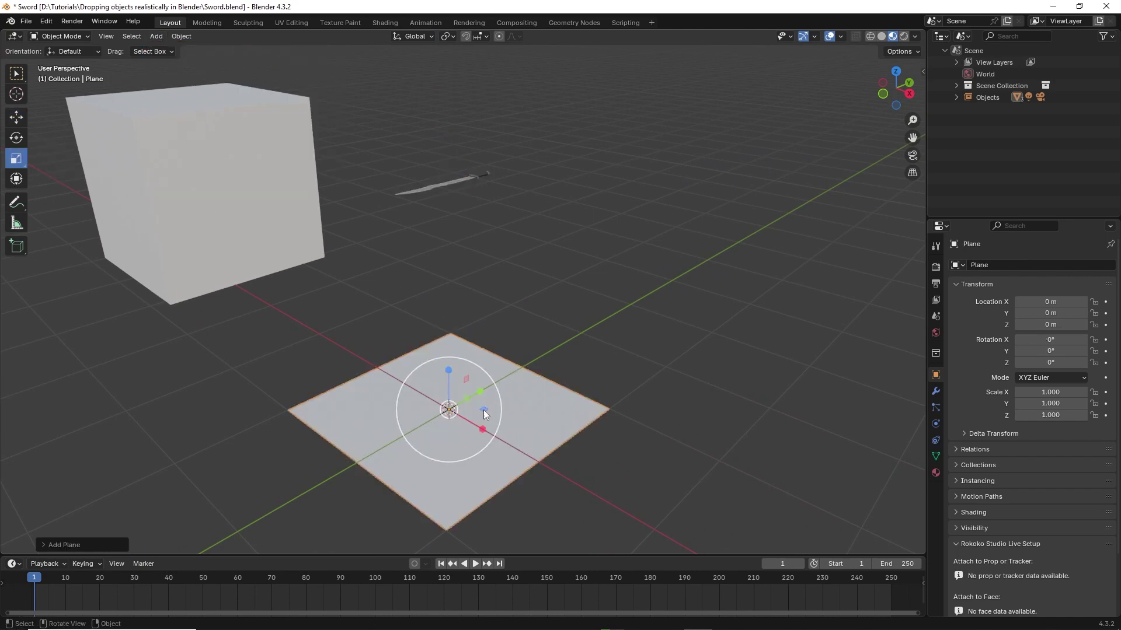
left_click_drag(483, 410, 576, 401)
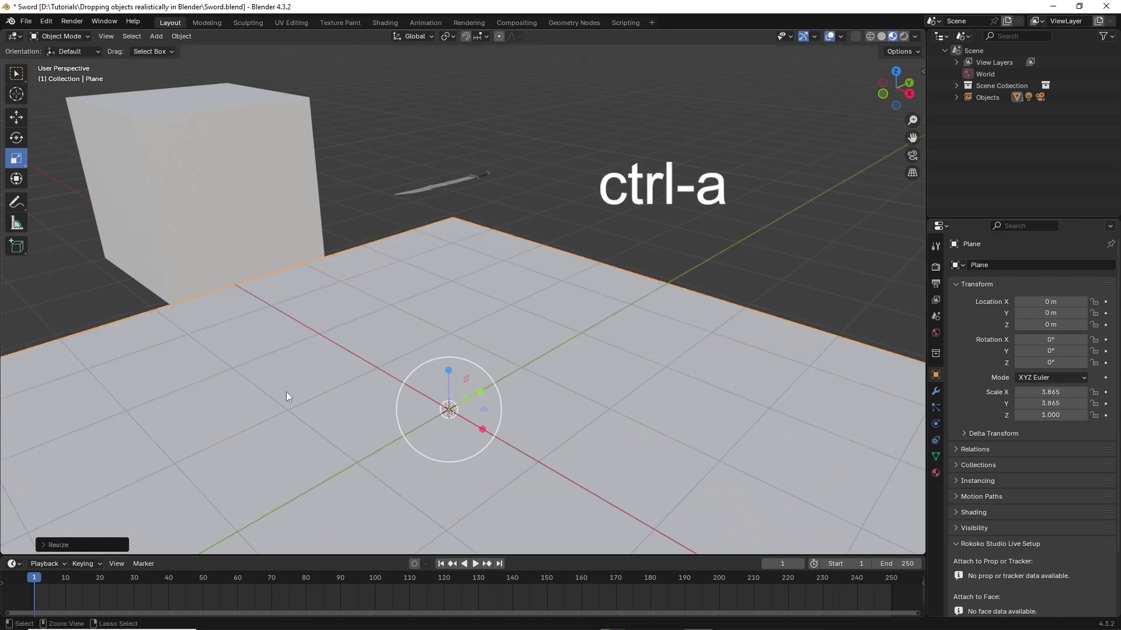
key("ctrl+a")
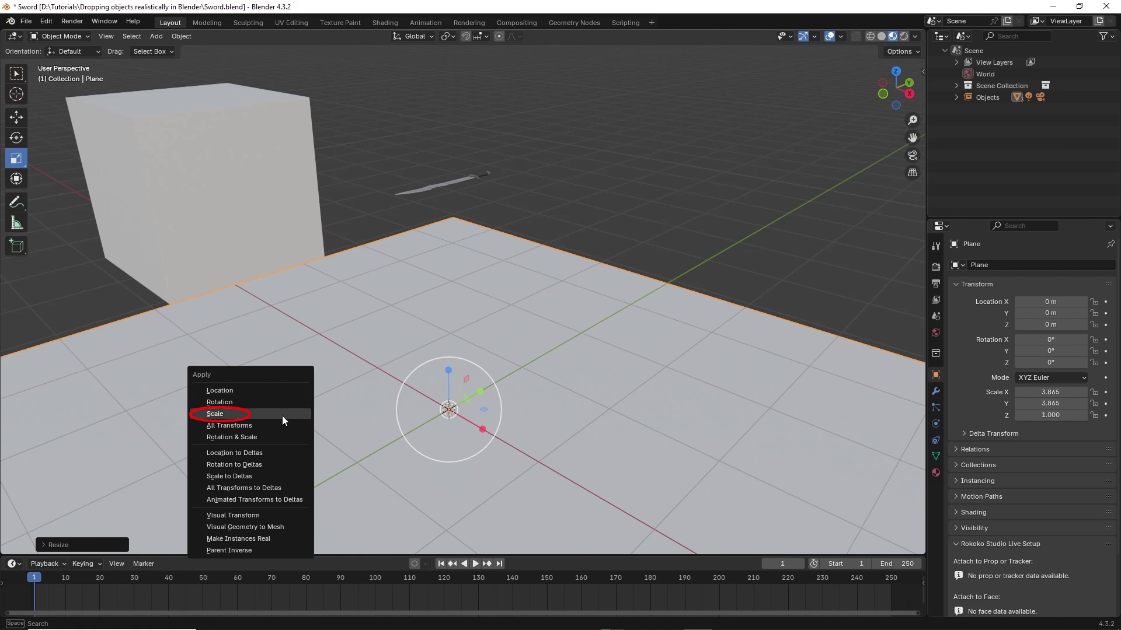
left_click(289, 413)
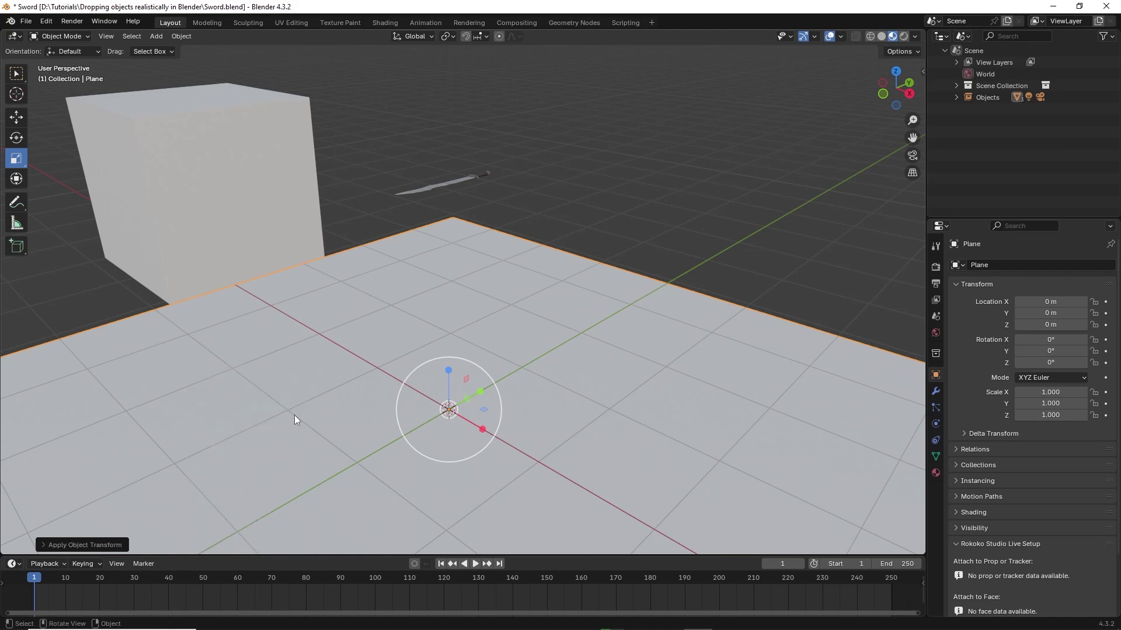
- Nudge the plane up to Z 0.018237 m, deselect it, and view from a lower angle
left_click(18, 118)
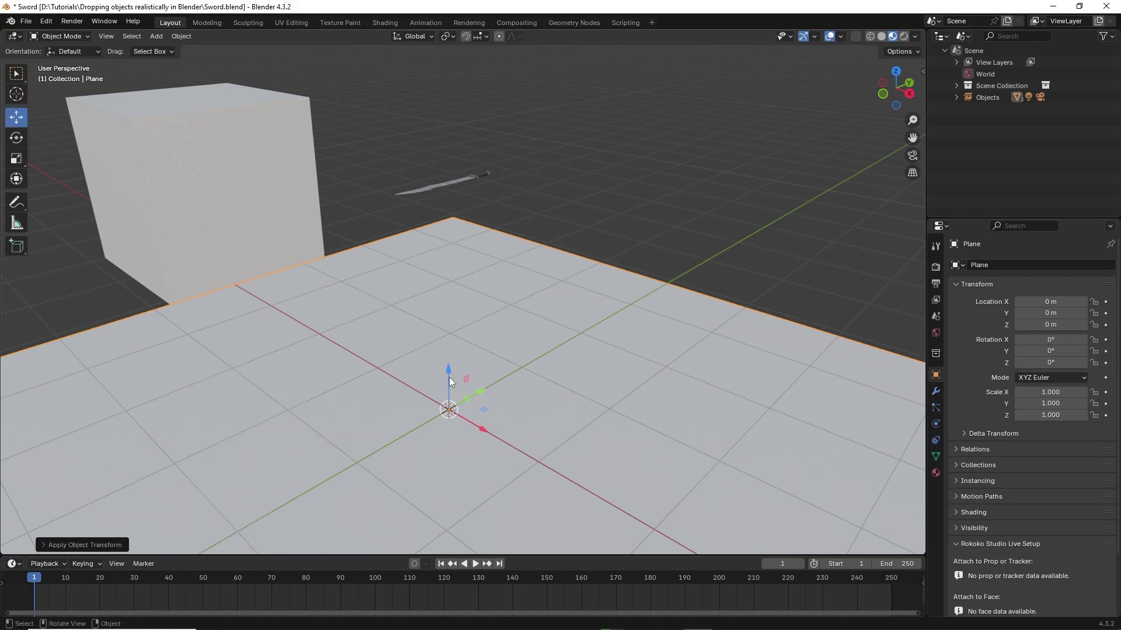
left_click_drag(449, 370, 450, 366)
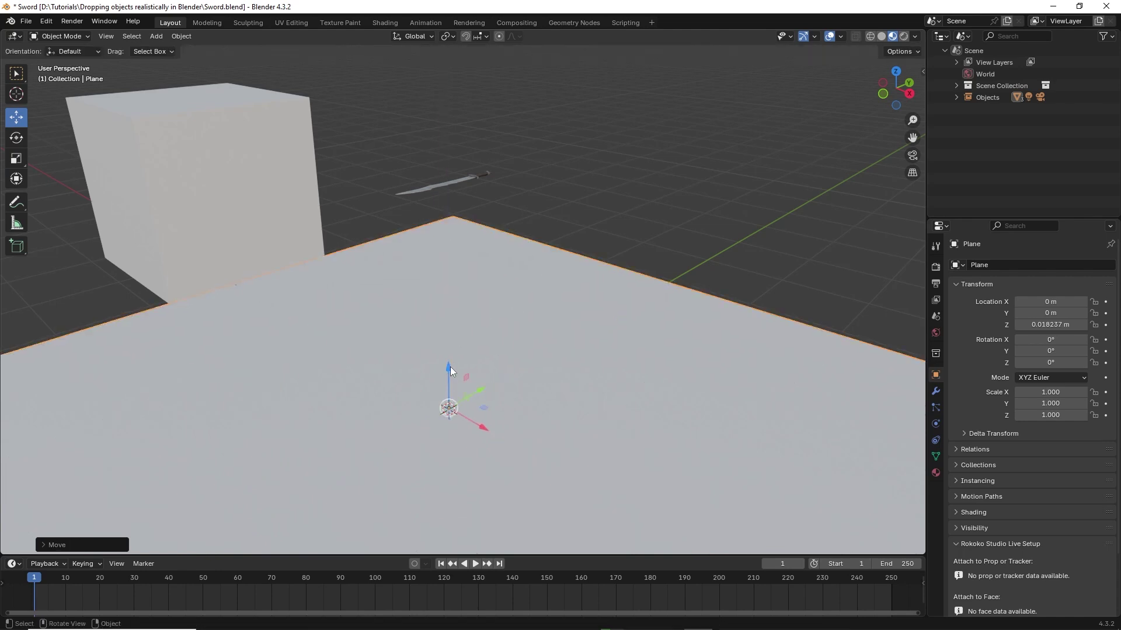
left_click(637, 179)
middle_click_drag(652, 222, 881, 138)
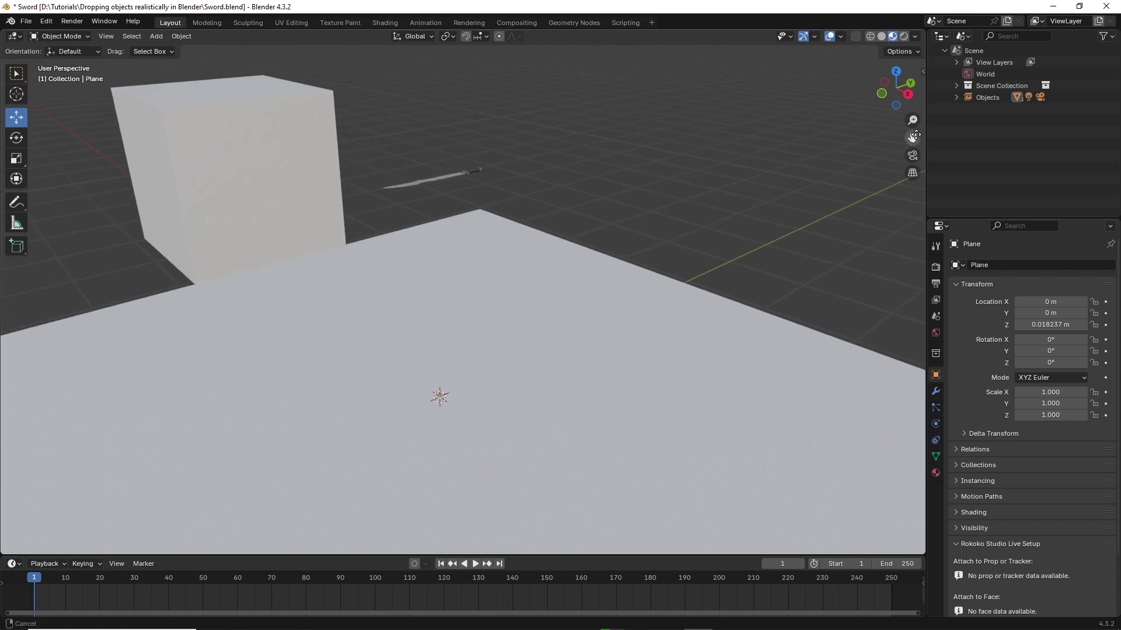
left_click_drag(916, 116, 916, 92)
- Make the sword an active rigid body with a Mesh collision shape
left_click(469, 125)
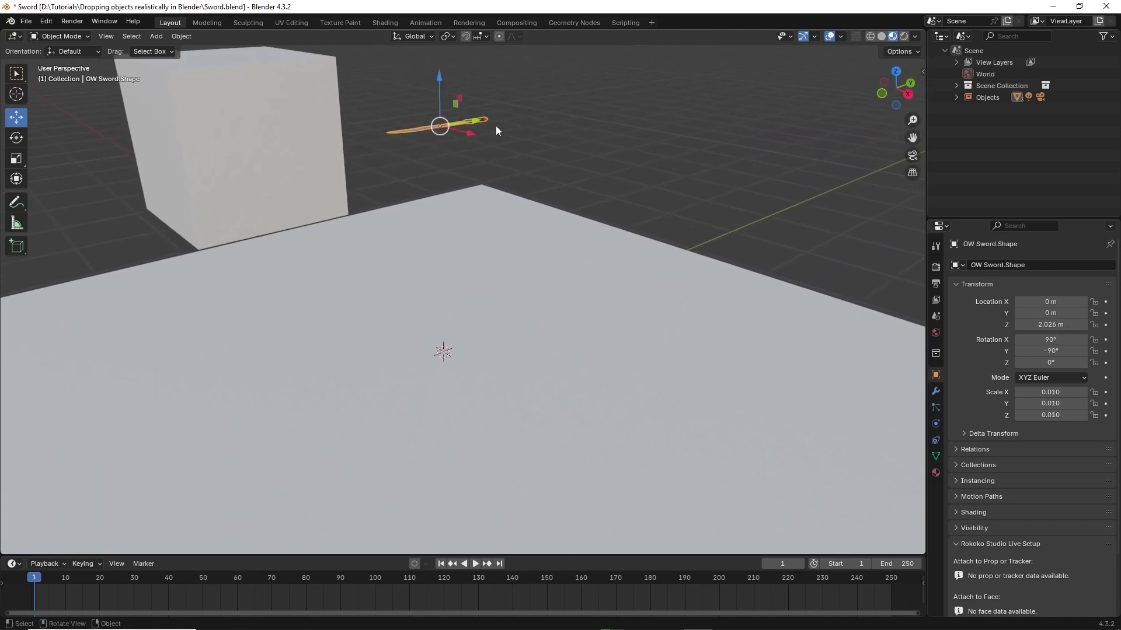
left_click(938, 431)
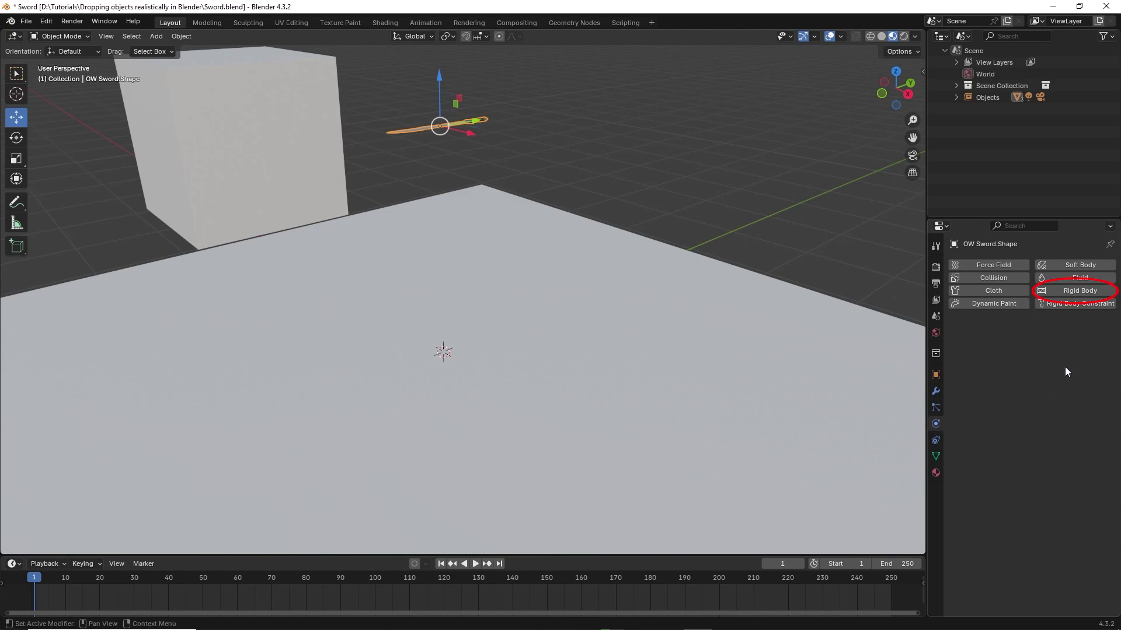
left_click(1106, 292)
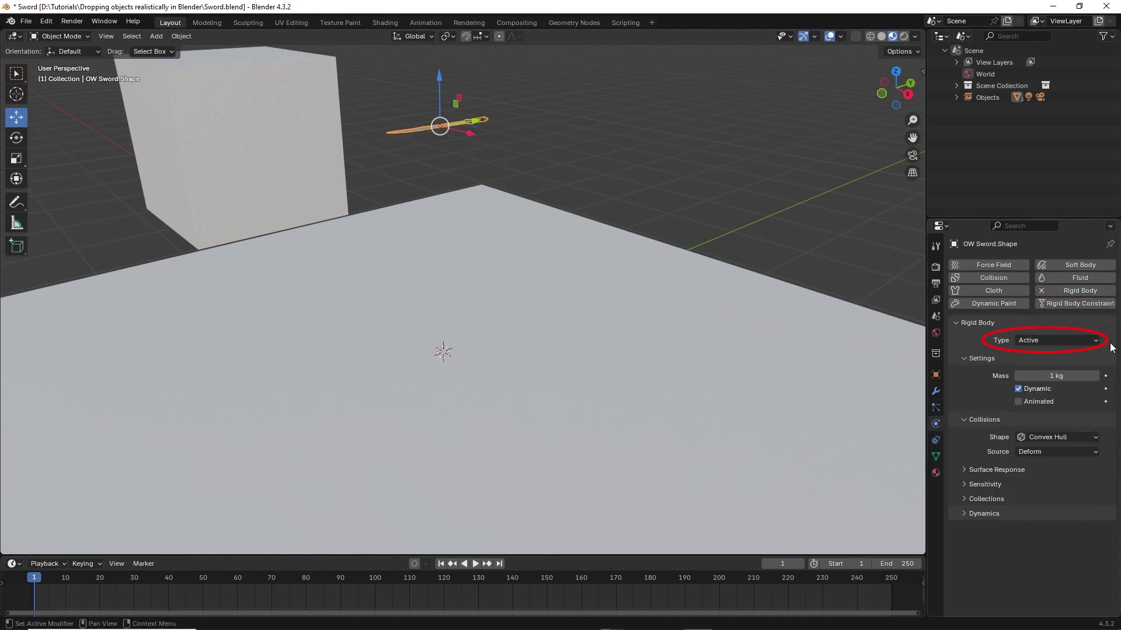
left_click(1087, 438)
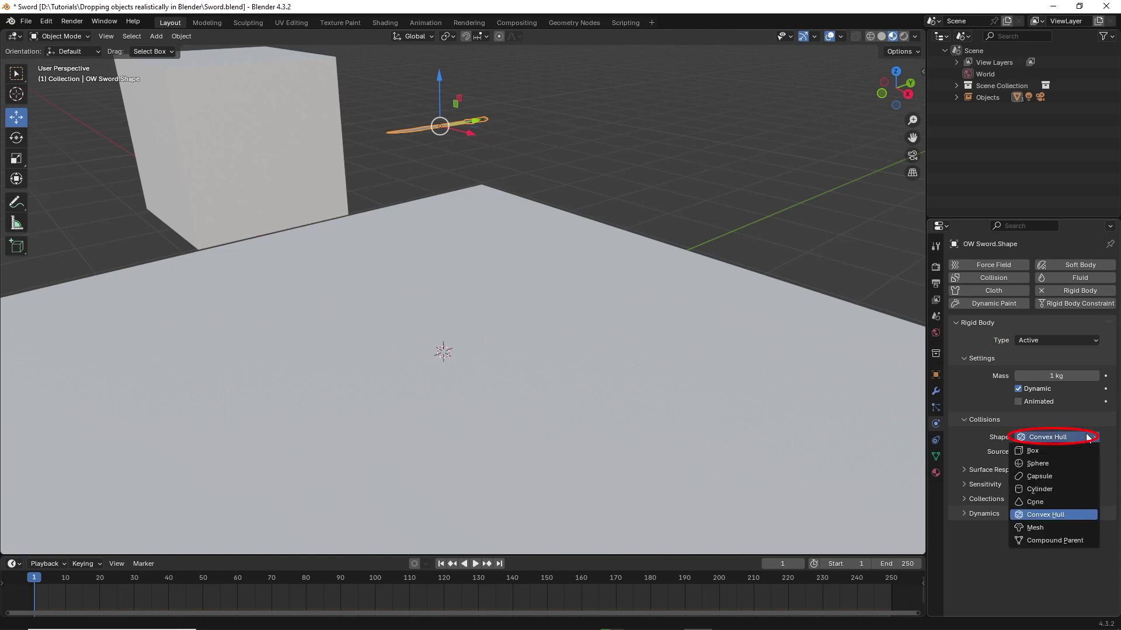
left_click(1059, 527)
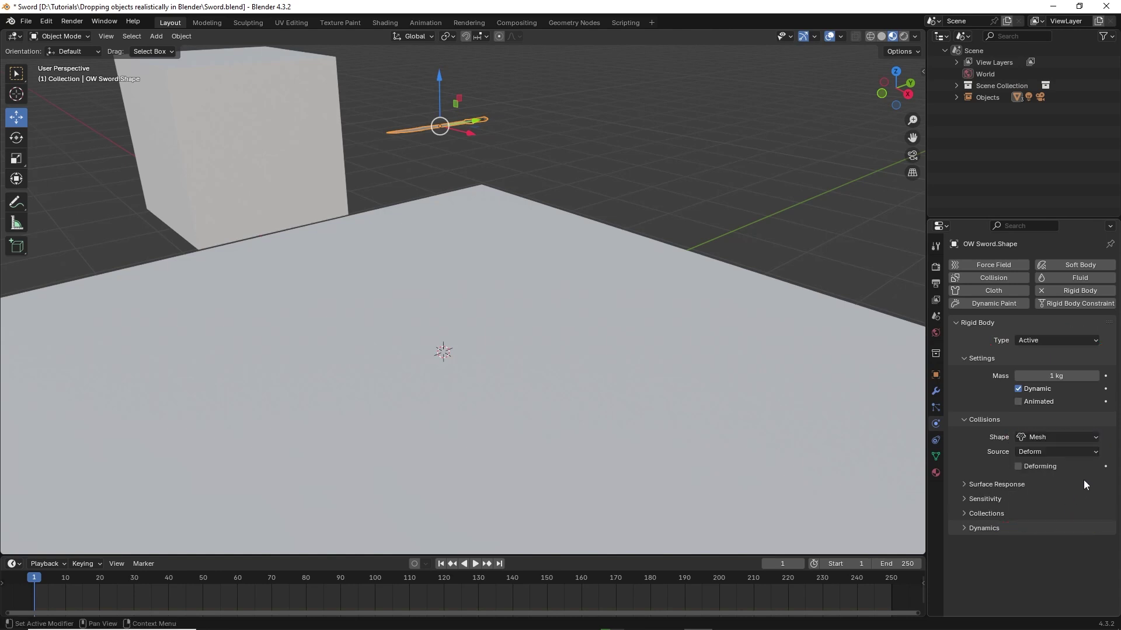
- Set the sword's bounciness to 0.4, expand Dynamics, and select the ground plane
left_click(965, 485)
left_click(1059, 514)
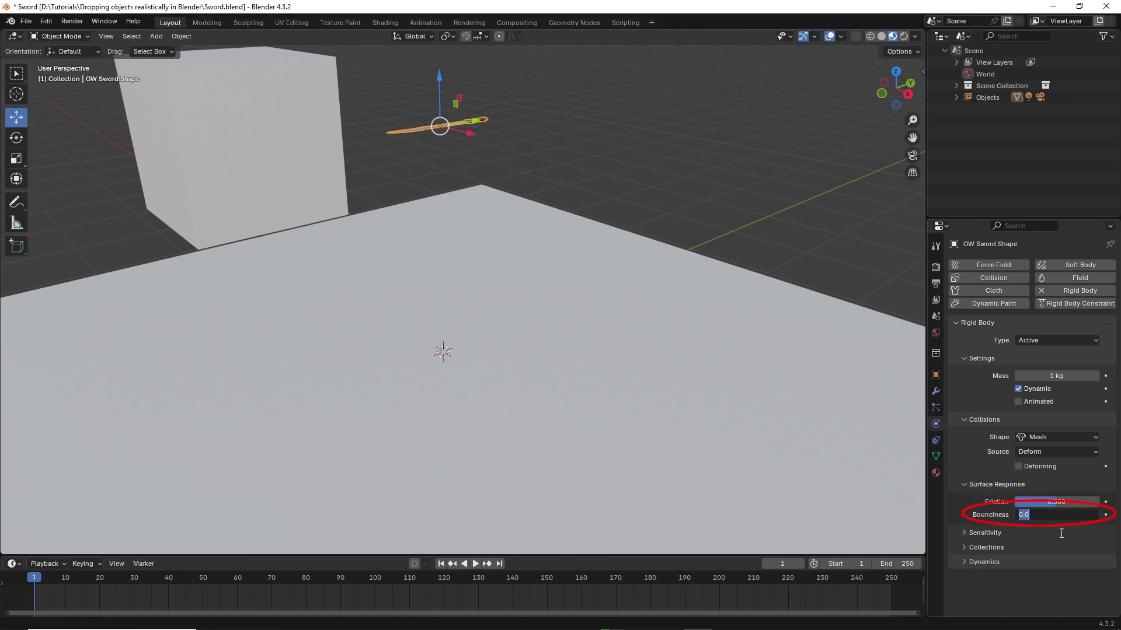
type("0.4")
key("Return")
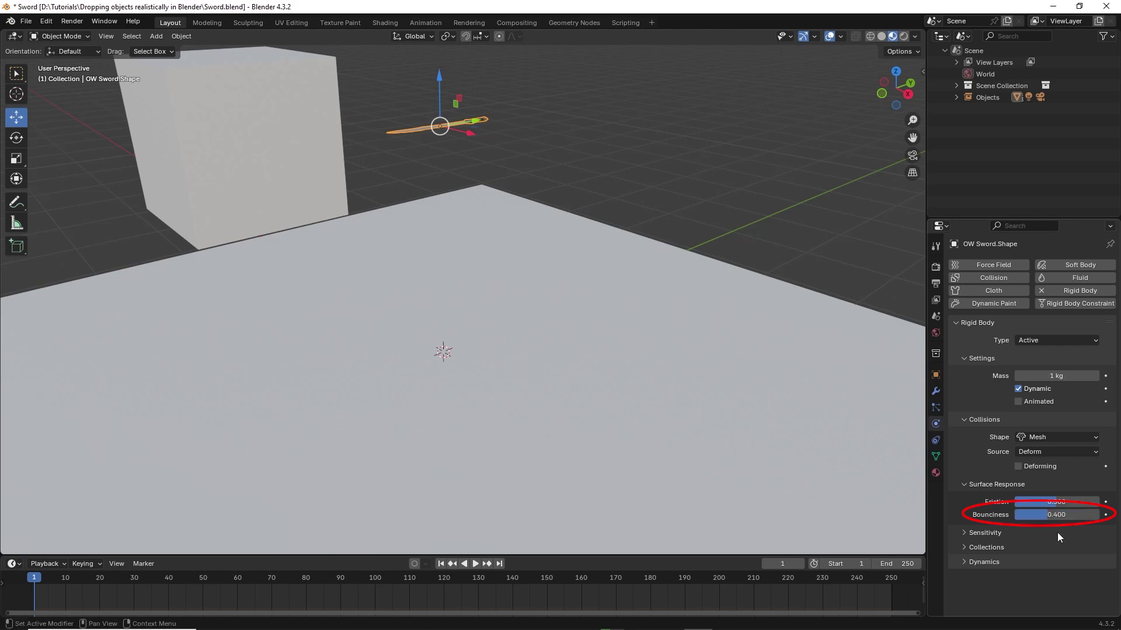
left_click(962, 562)
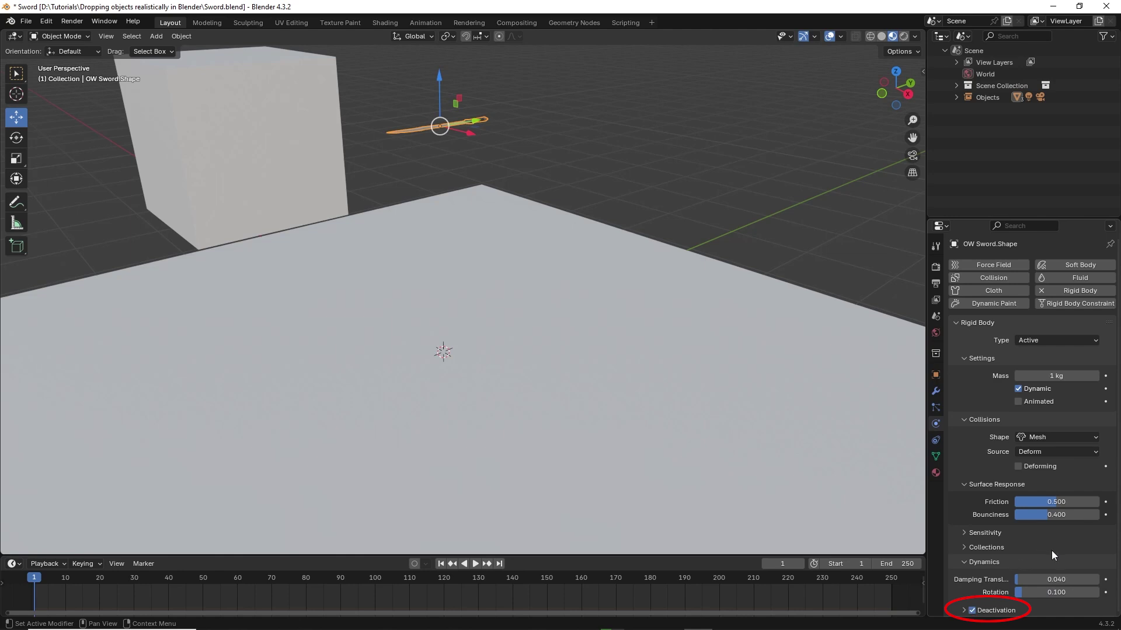
left_click(831, 400)
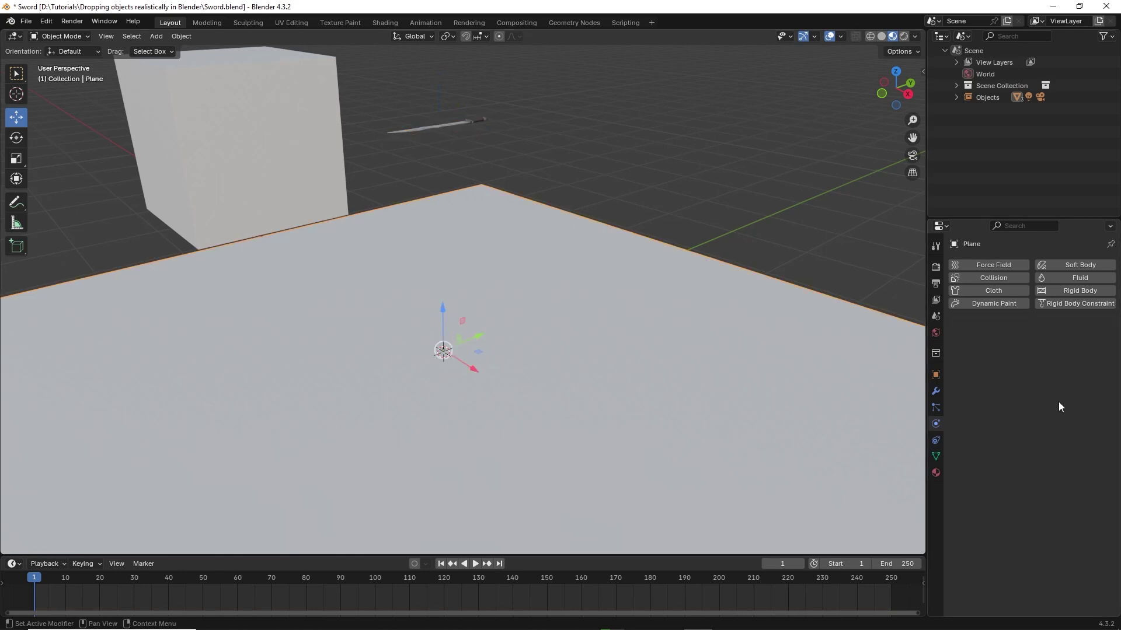
- Make the ground plane a passive rigid body with bounciness 0.5
left_click(1079, 291)
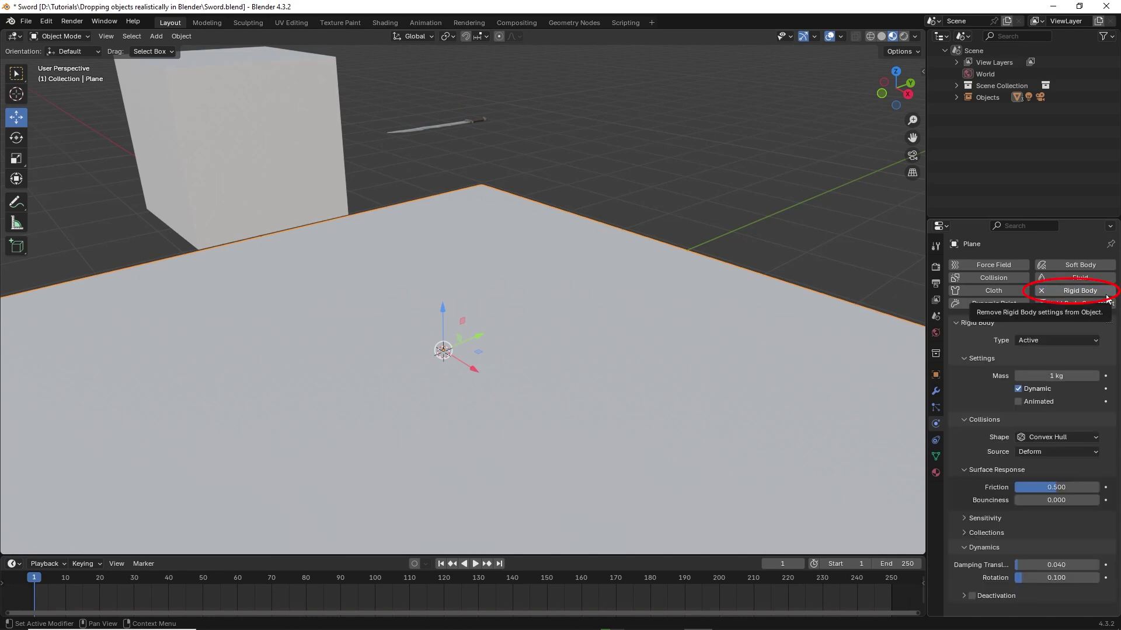
left_click(1095, 341)
left_click(1068, 365)
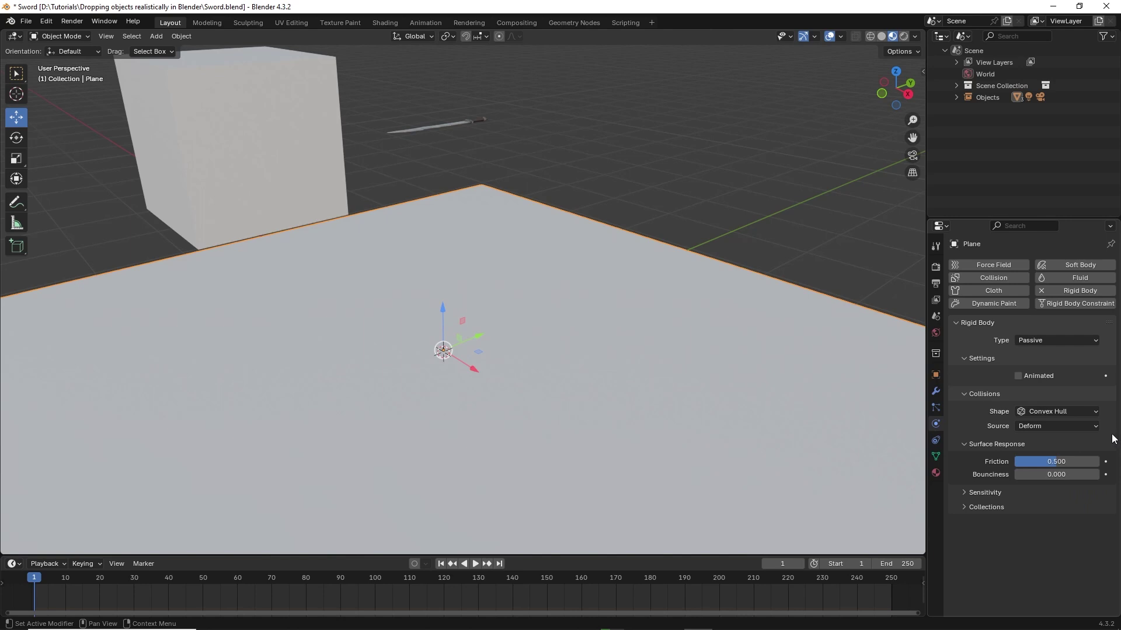
left_click(1067, 475)
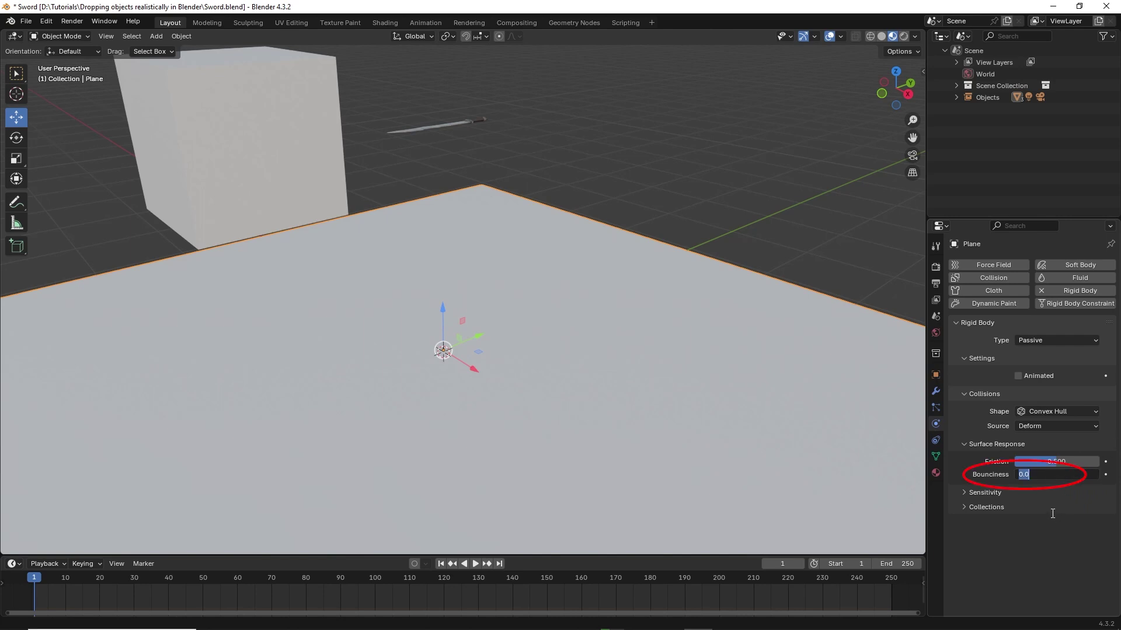
type("0.5")
key("Return")
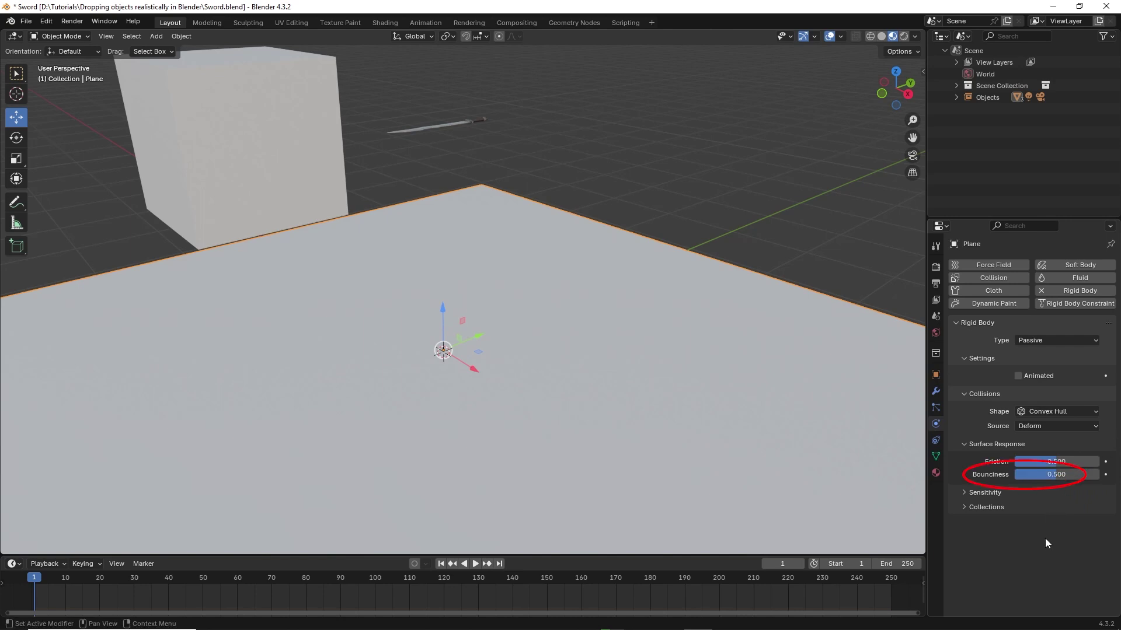
- Preview the sword landing on the plane from frame 1 several times, then select the sword
left_click(474, 564)
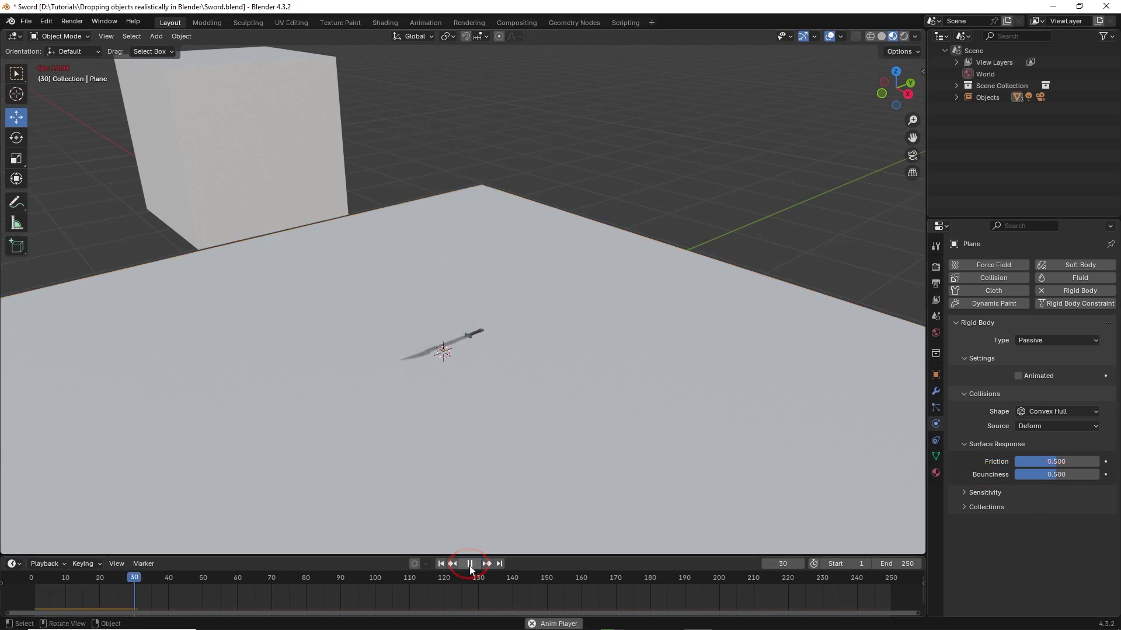
left_click(470, 564)
left_click(440, 564)
left_click(474, 564)
left_click(471, 564)
left_click(440, 564)
left_click(476, 565)
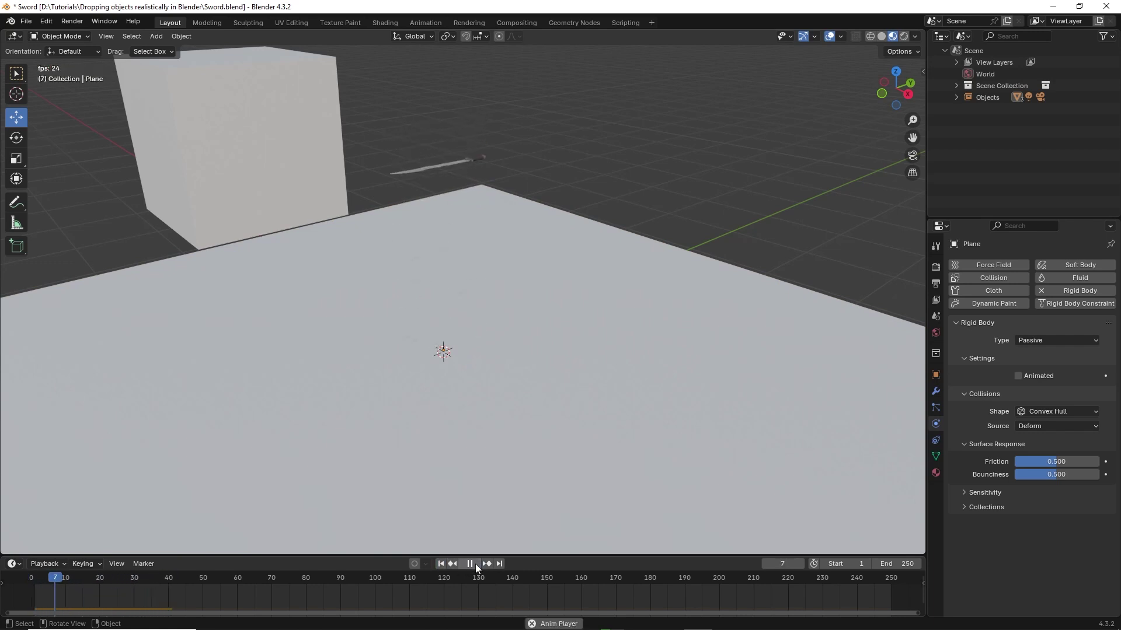
left_click(474, 565)
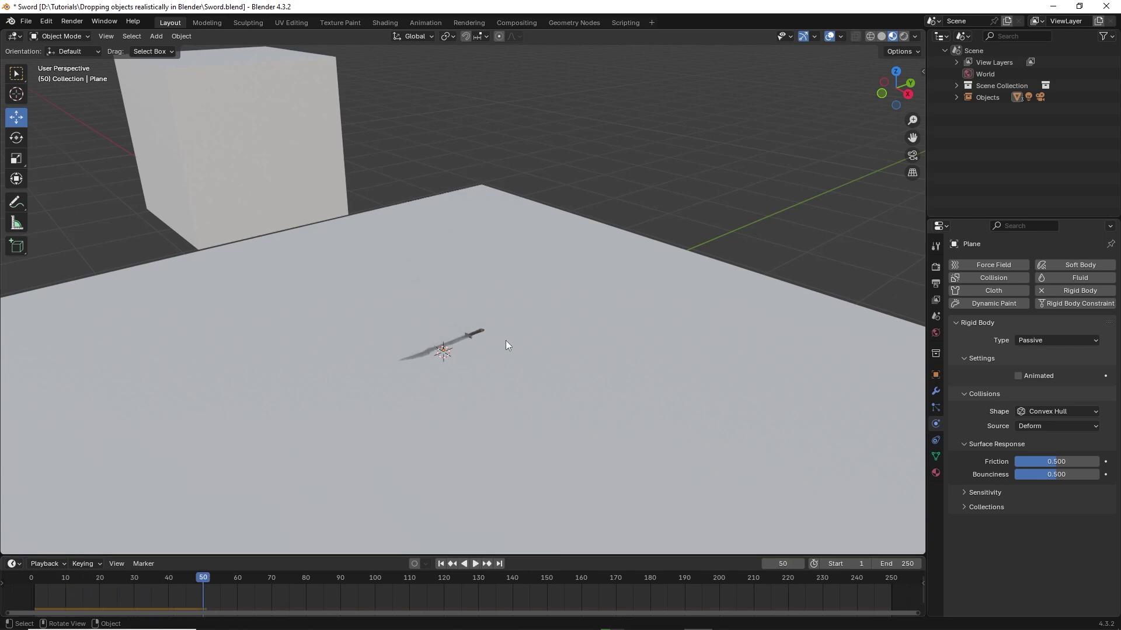
left_click(475, 332)
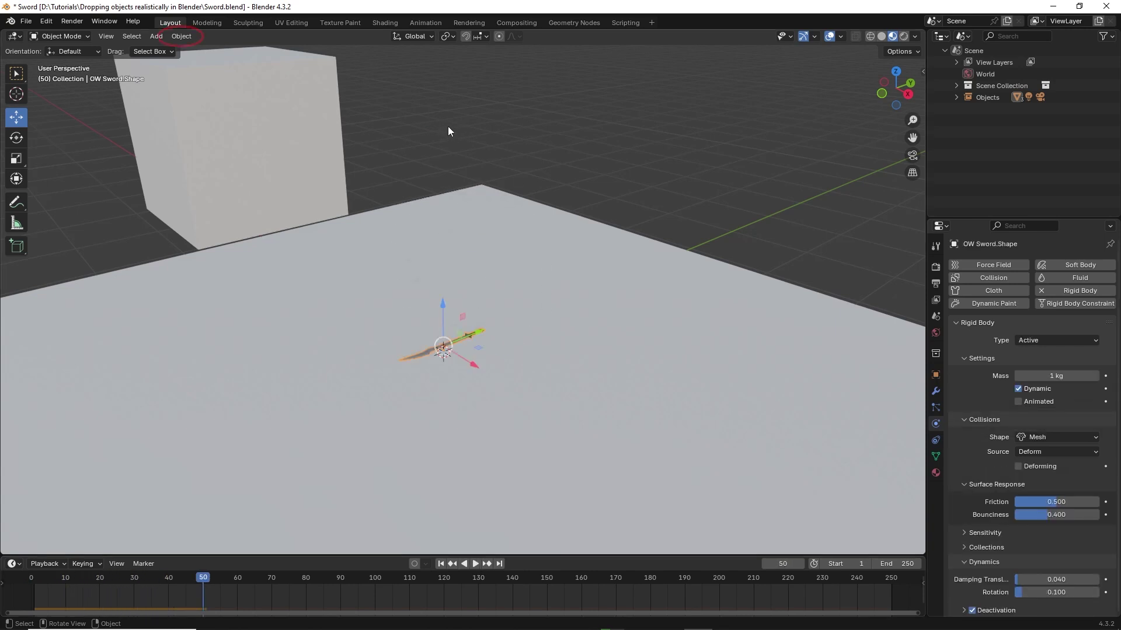
- Bake the sword's rigid-body simulation to keyframes spanning frames 1–250
left_click(185, 36)
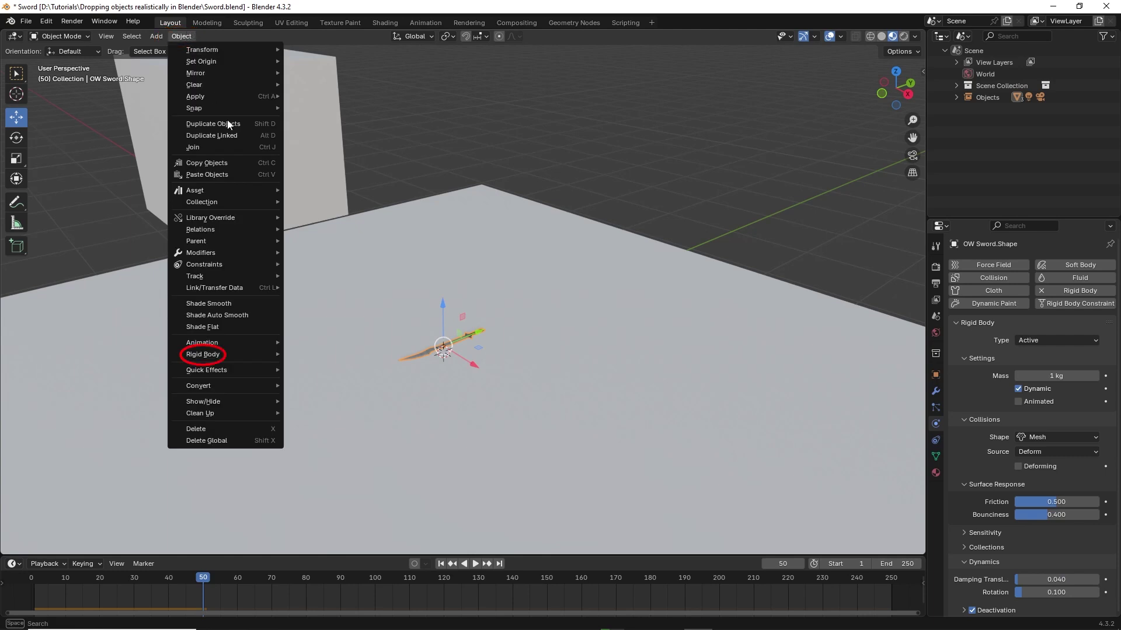
mouse_move(269, 355)
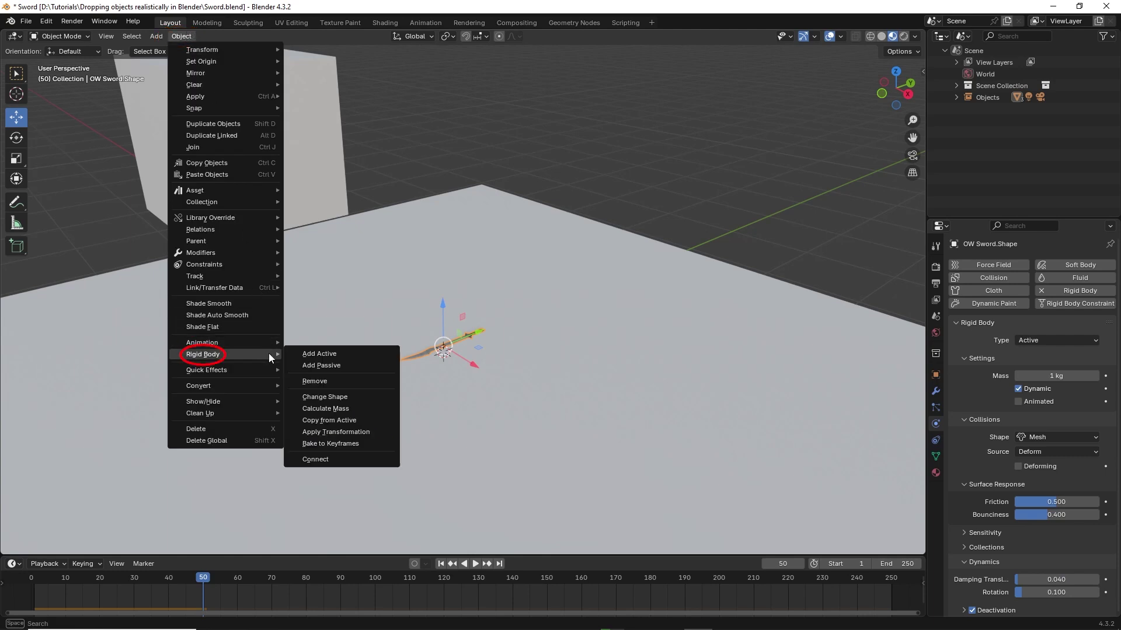
left_click(385, 449)
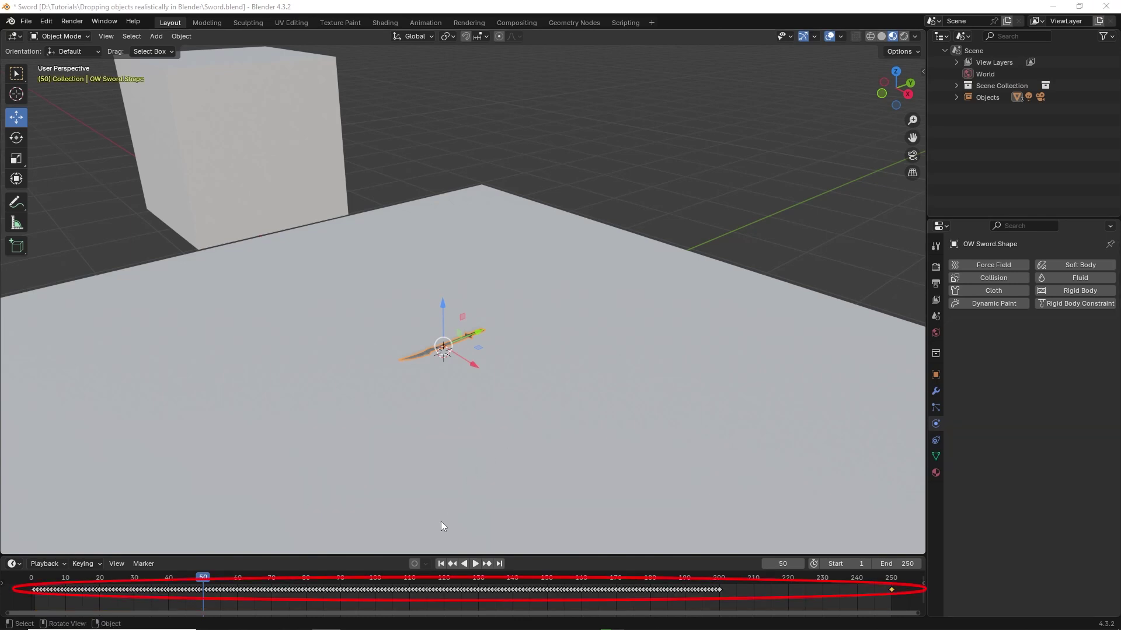
- Delete the sword's baked keyframes after about frame 40 and replay the trimmed drop
left_click(441, 564)
left_click(475, 564)
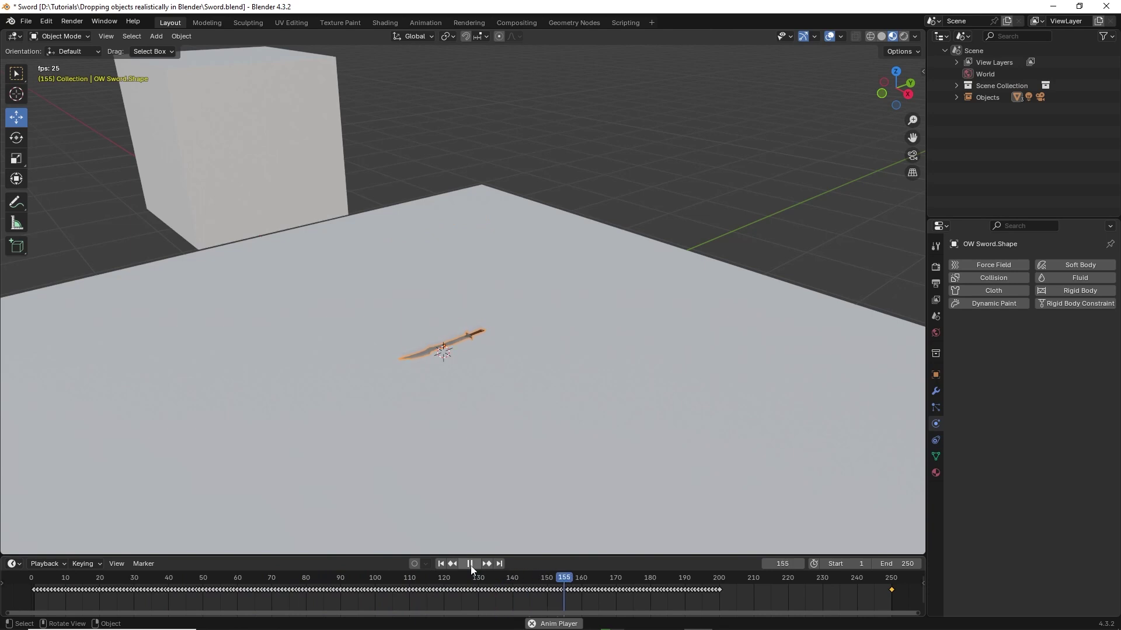
key("Escape")
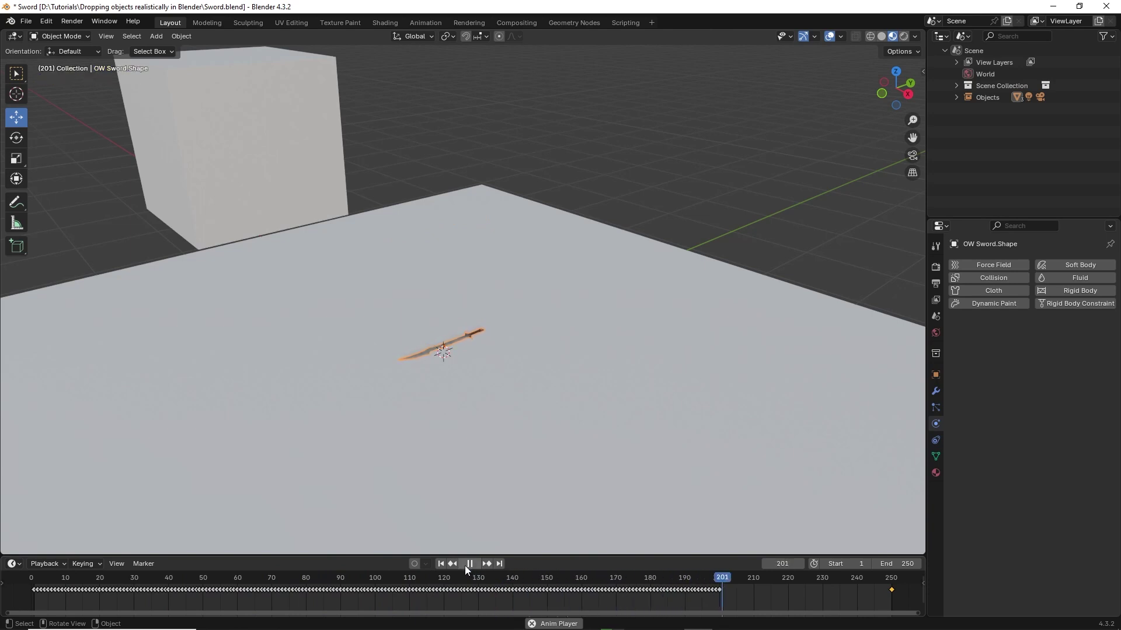
left_click_drag(909, 598, 172, 594)
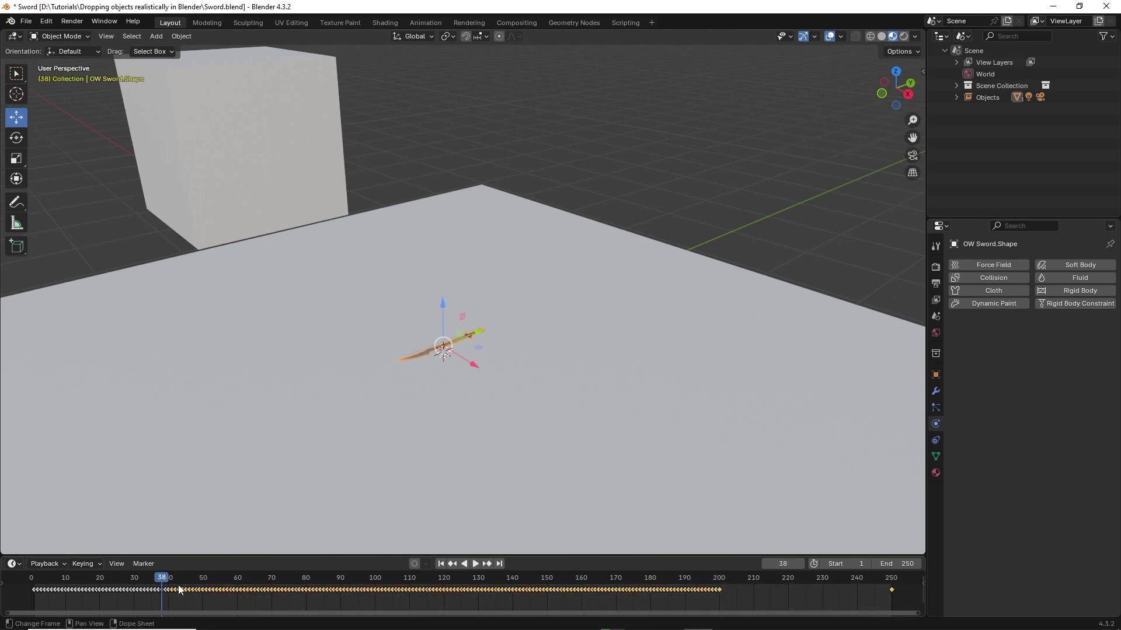
right_click(175, 589)
left_click(198, 589)
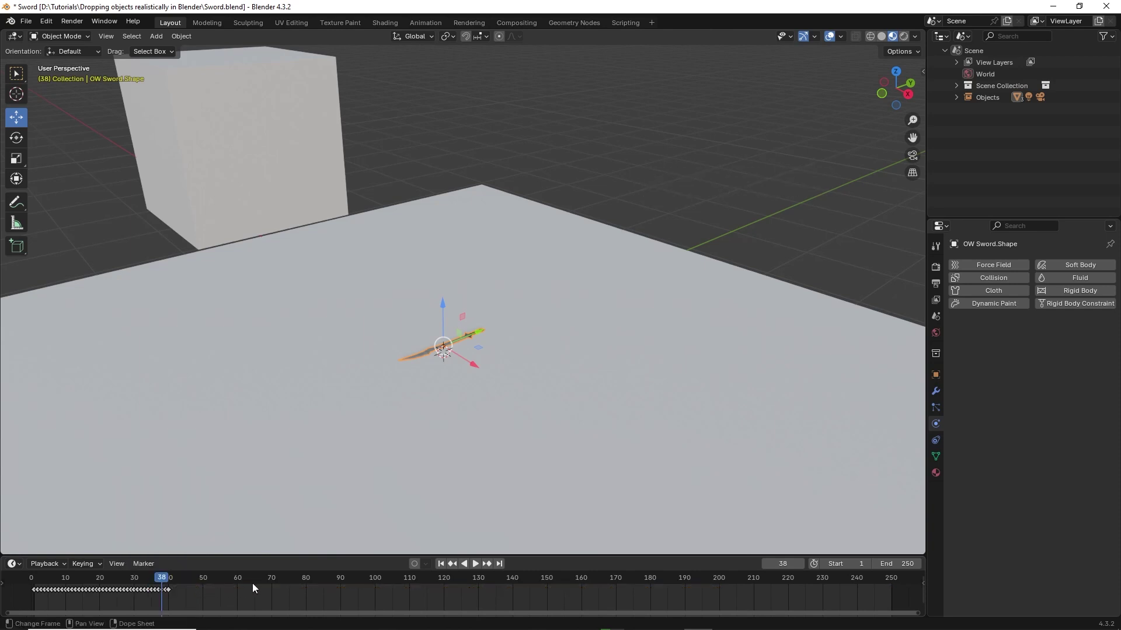
left_click(475, 564)
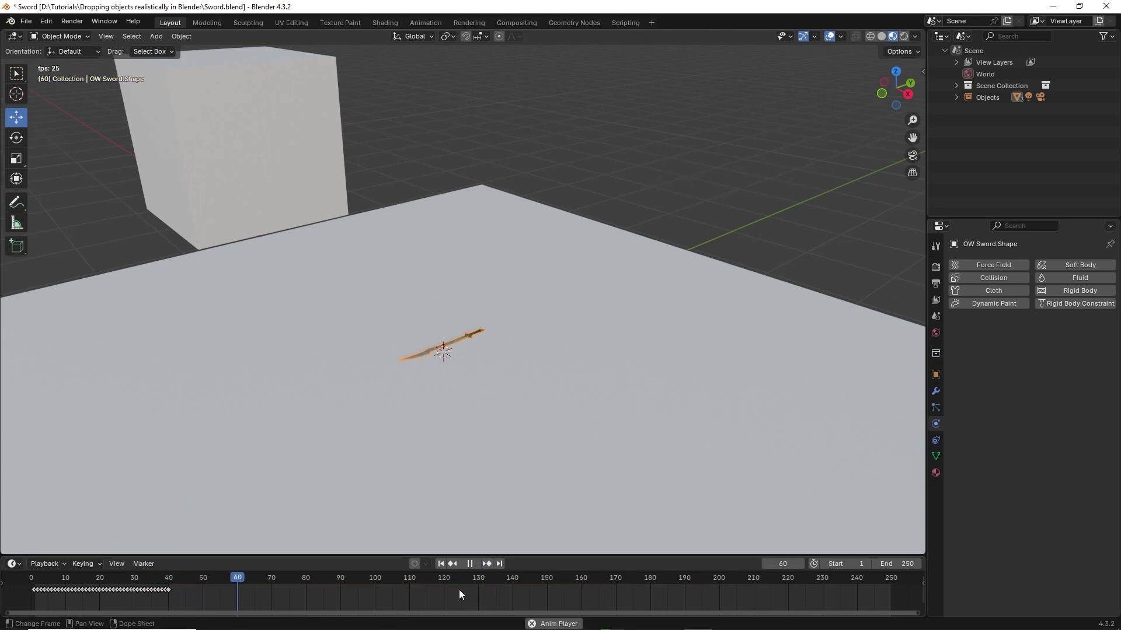
left_click(441, 564)
key("Escape")
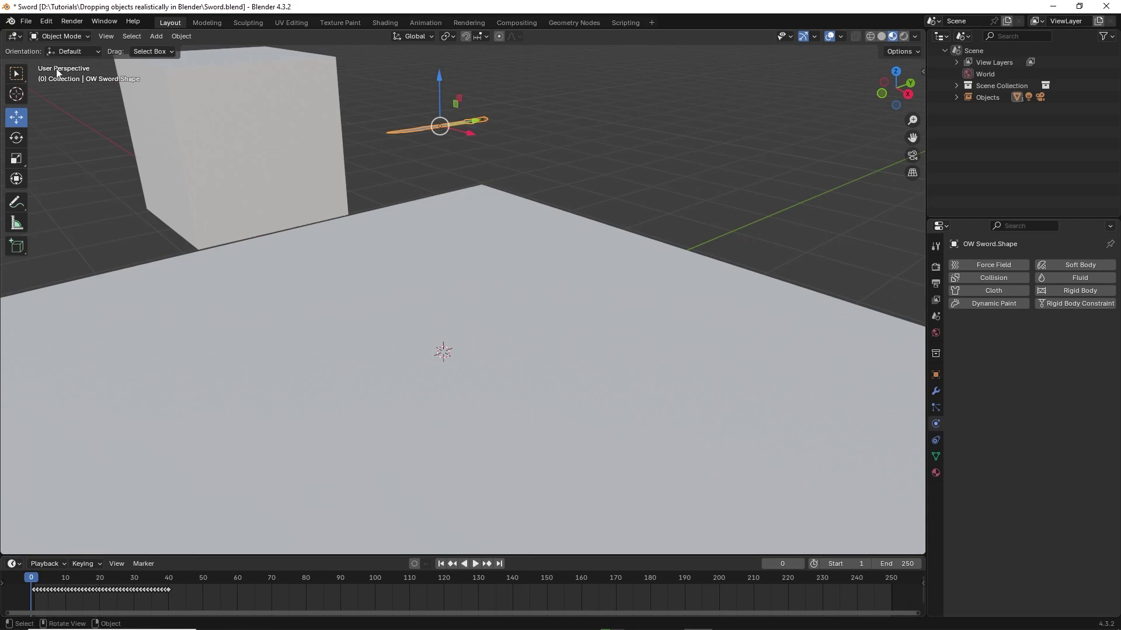
- Export the selected sword to Sword.fbx with Copy path mode and Embed Textures on
left_click(26, 21)
mouse_move(97, 202)
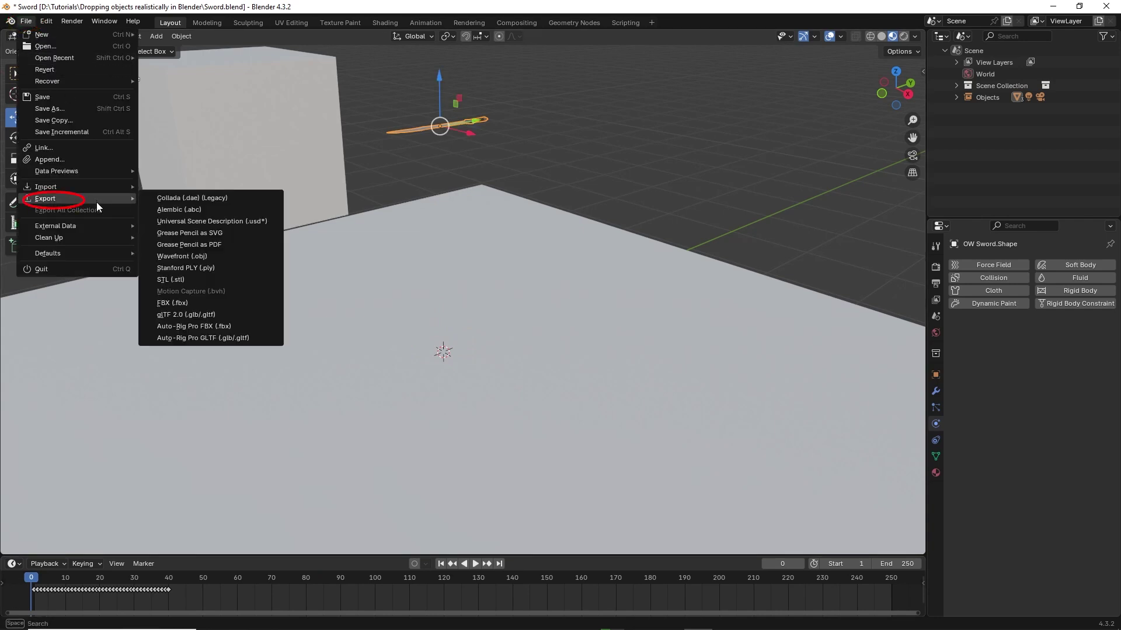
left_click(246, 303)
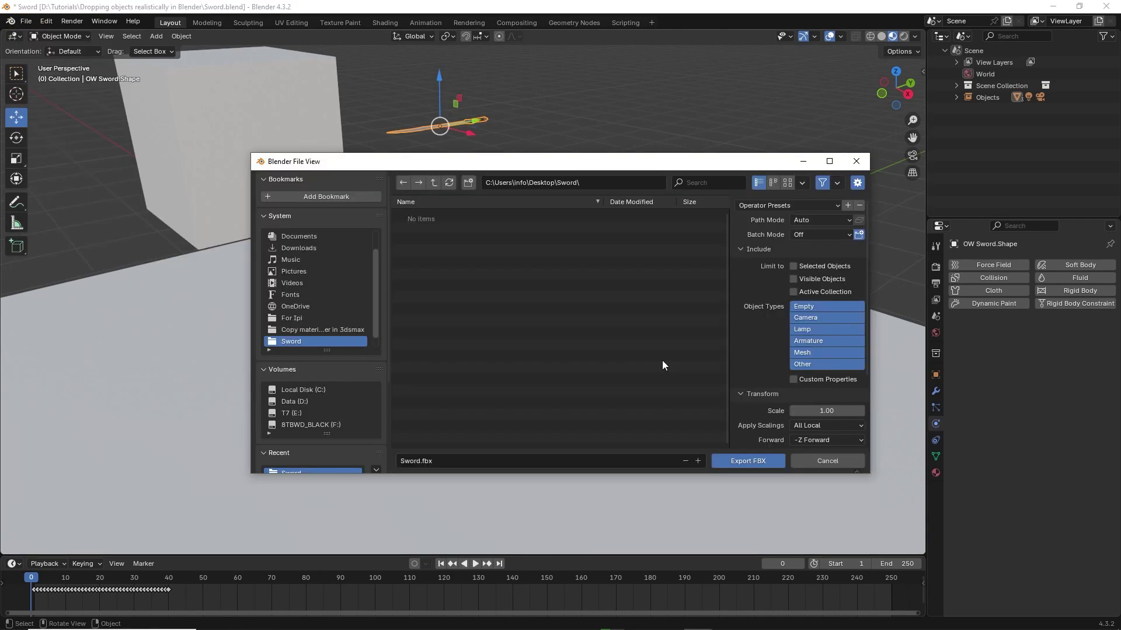
left_click(839, 227)
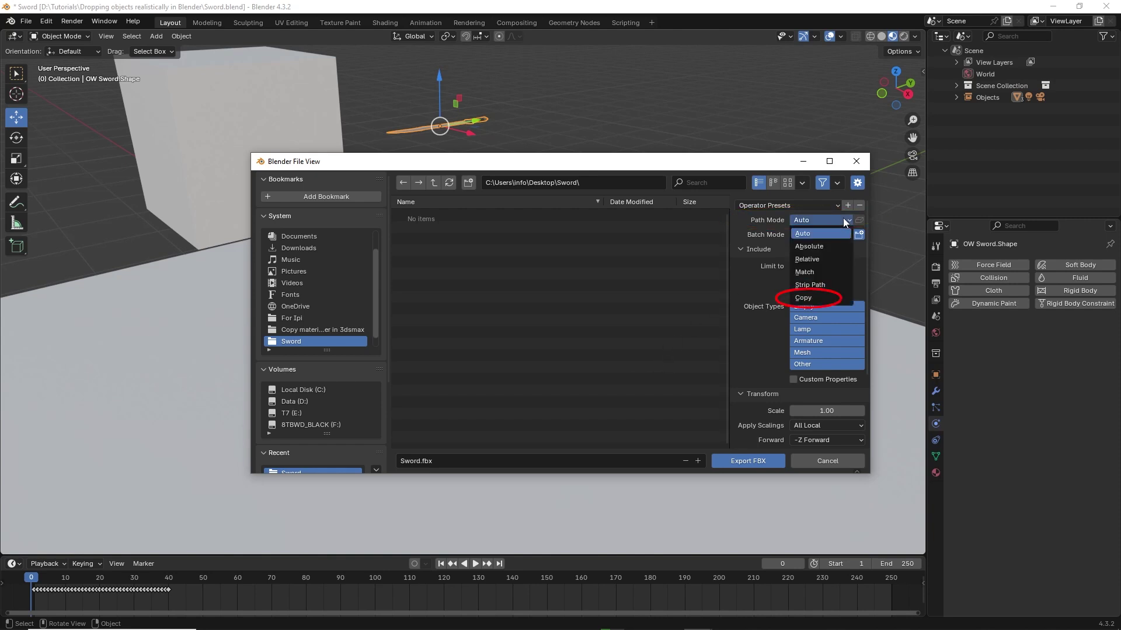
left_click(831, 298)
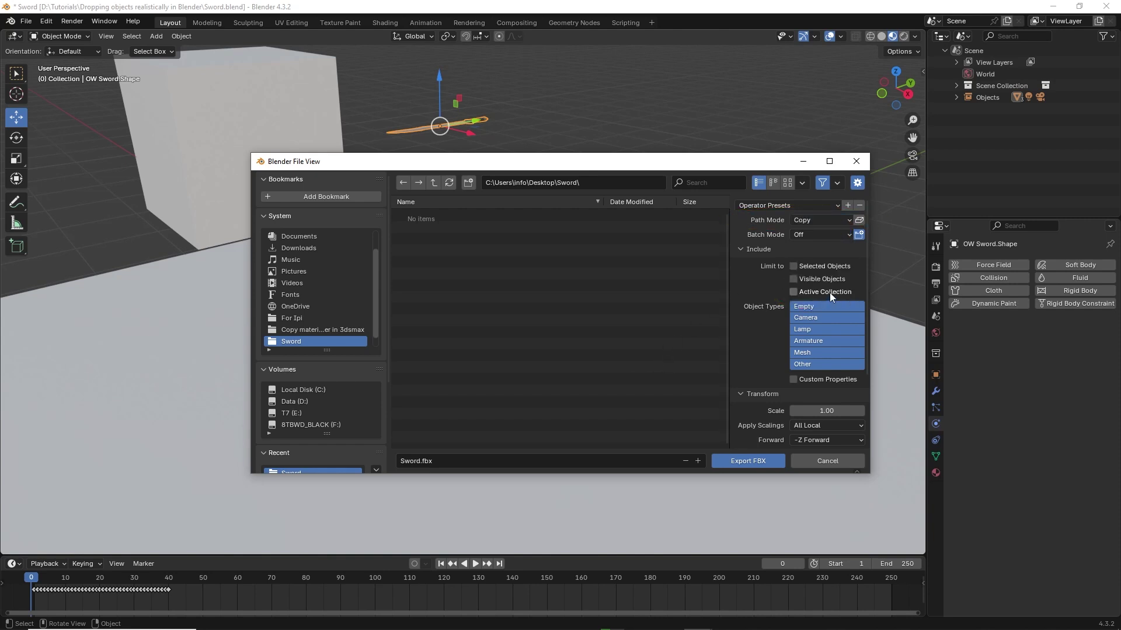
left_click(860, 222)
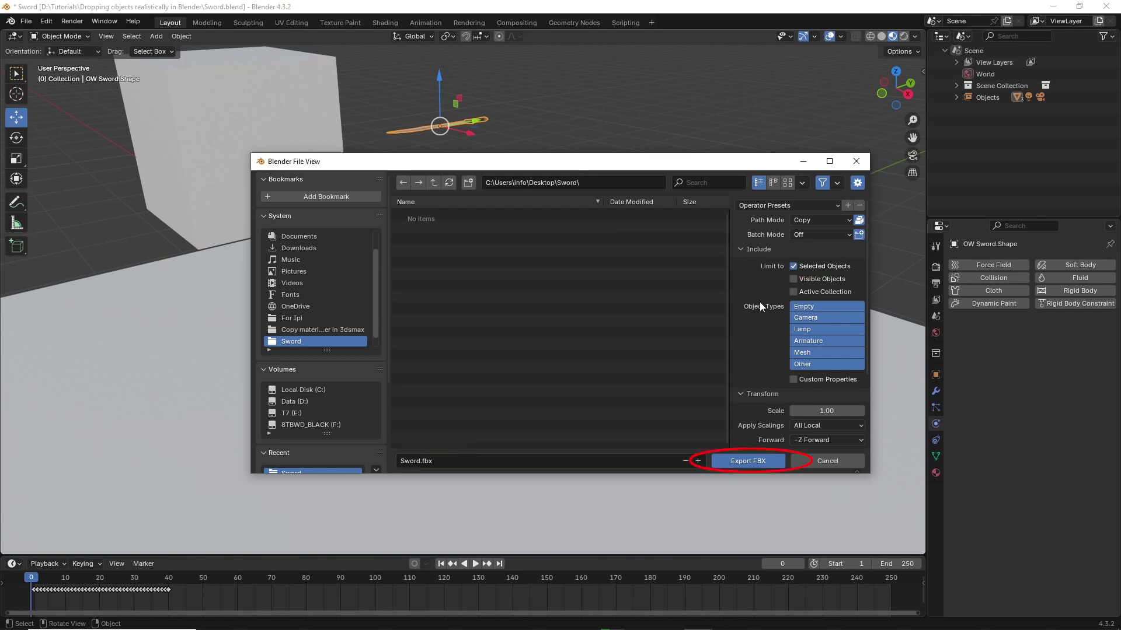
left_click(747, 461)
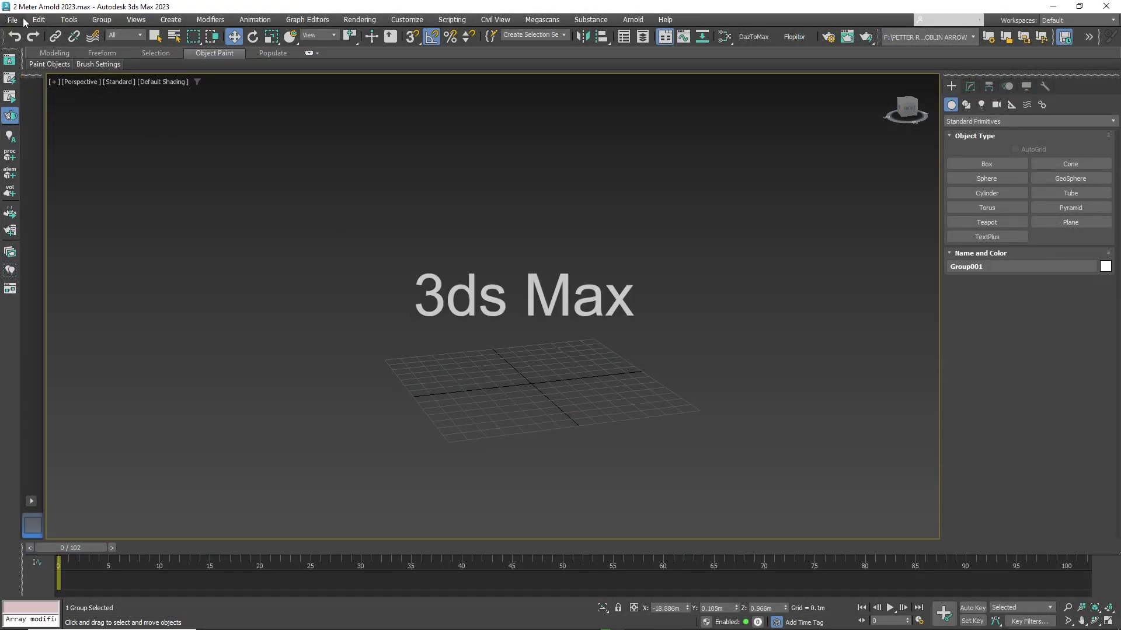
- Import Sword.fbx into 3ds Max, accepting the default FBX import settings
left_click(24, 21)
mouse_move(61, 192)
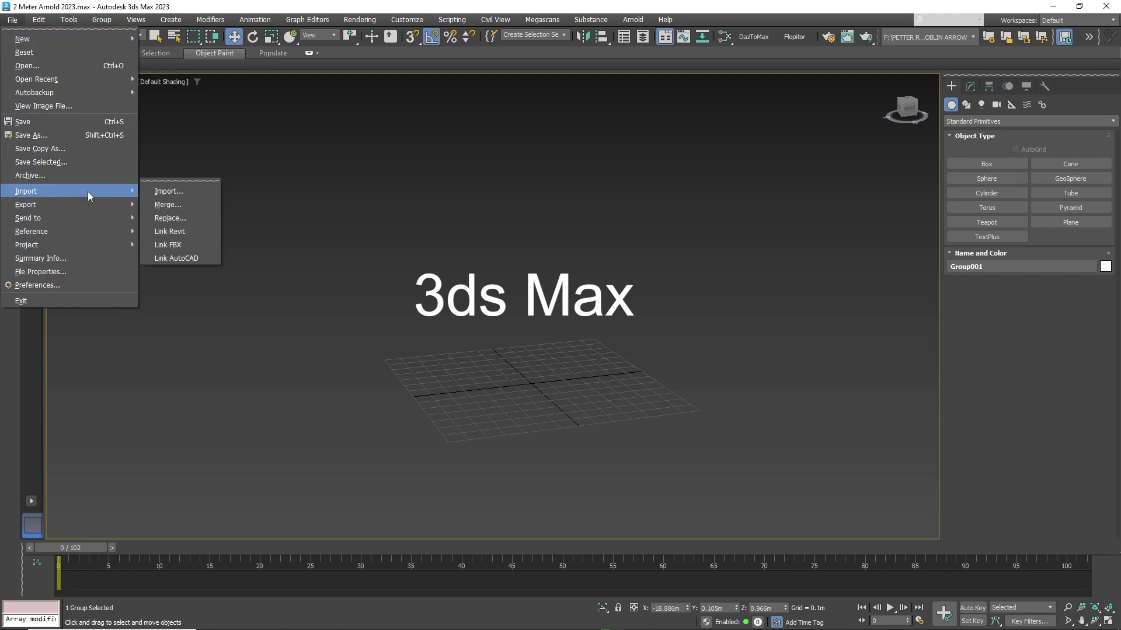
left_click(197, 192)
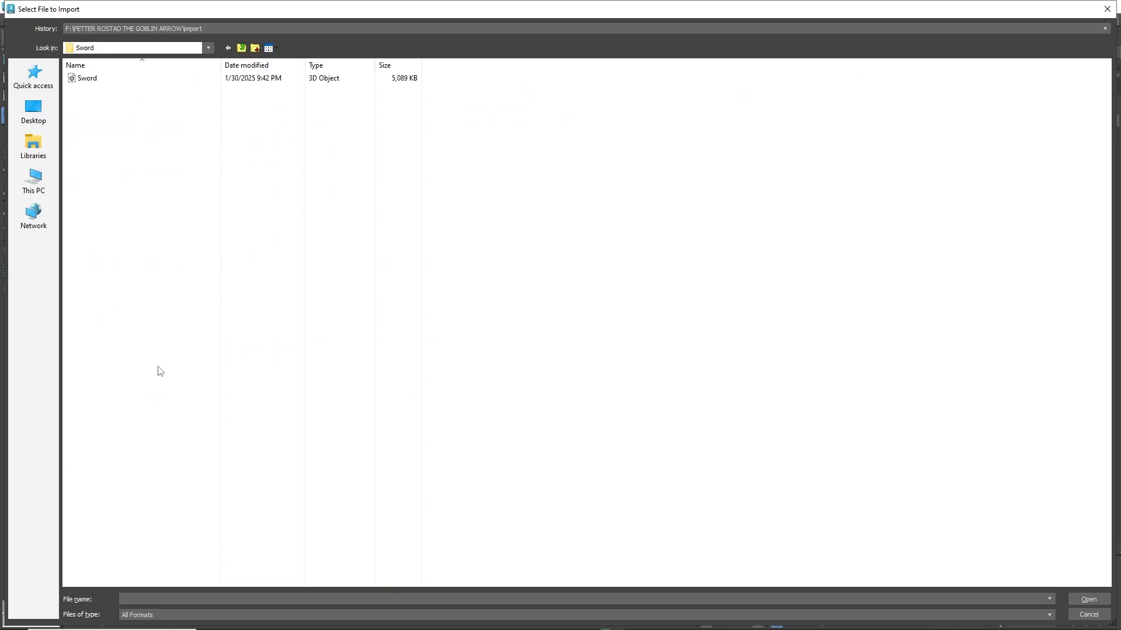
left_click(129, 80)
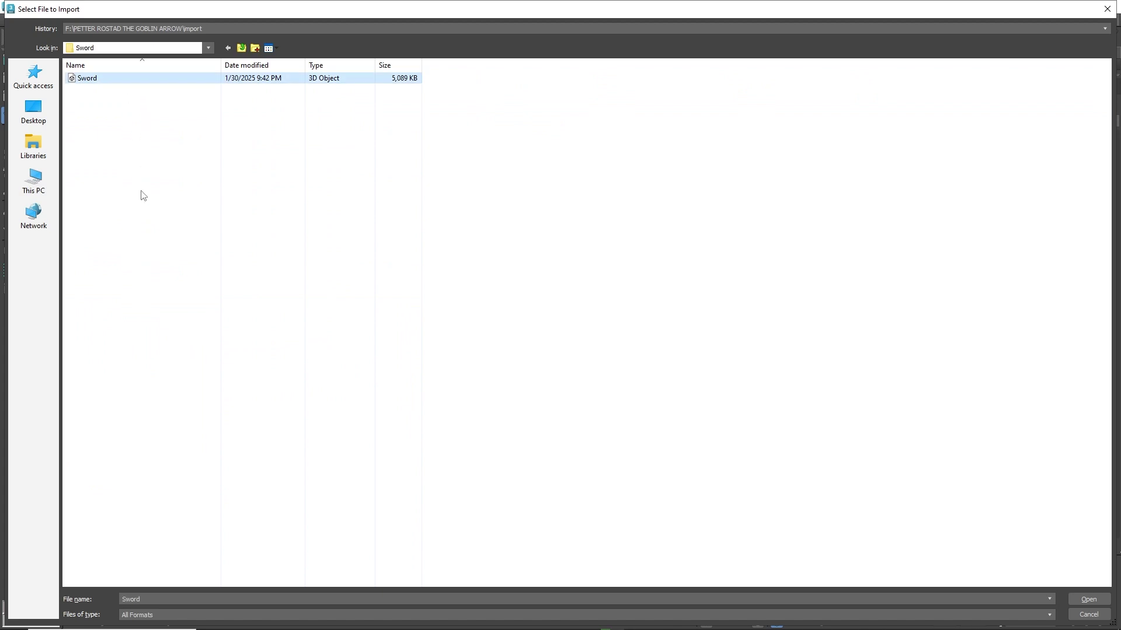
left_click(1088, 599)
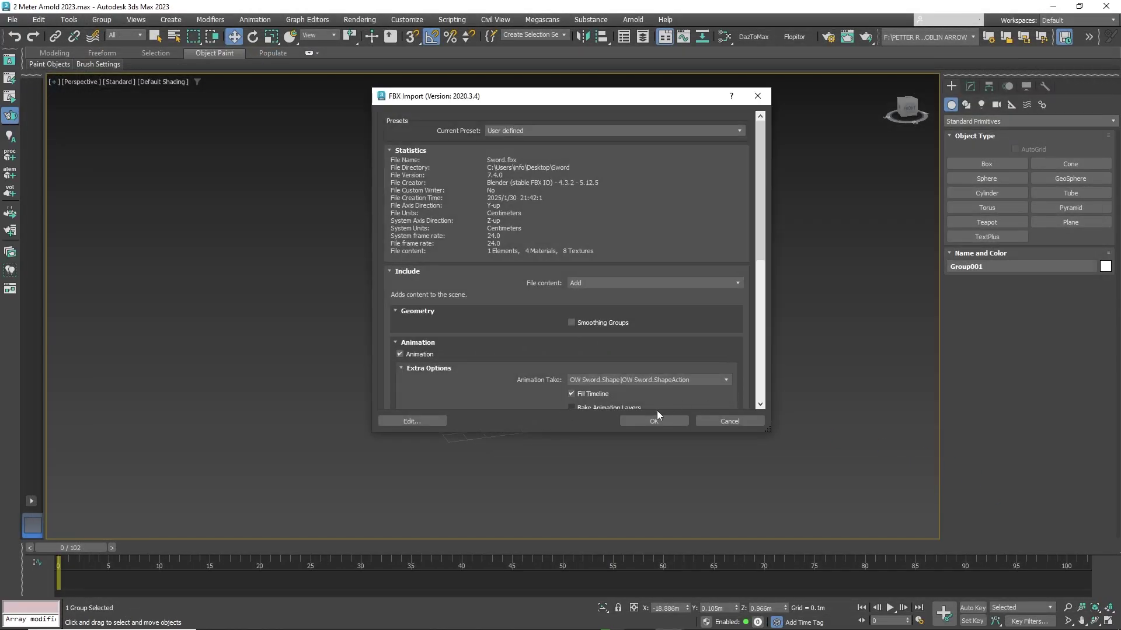
left_click(656, 418)
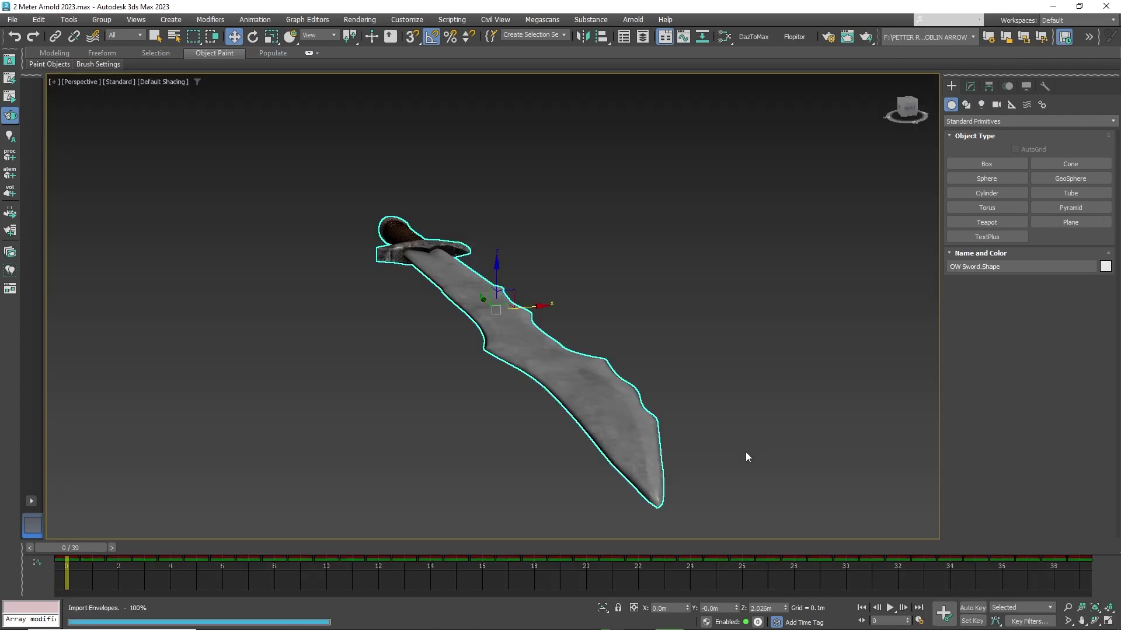
- Zoom out to show the grid and preview the imported sword animation
left_click(1067, 607)
left_click_drag(648, 235, 703, 358)
middle_click_drag(703, 357, 485, 341)
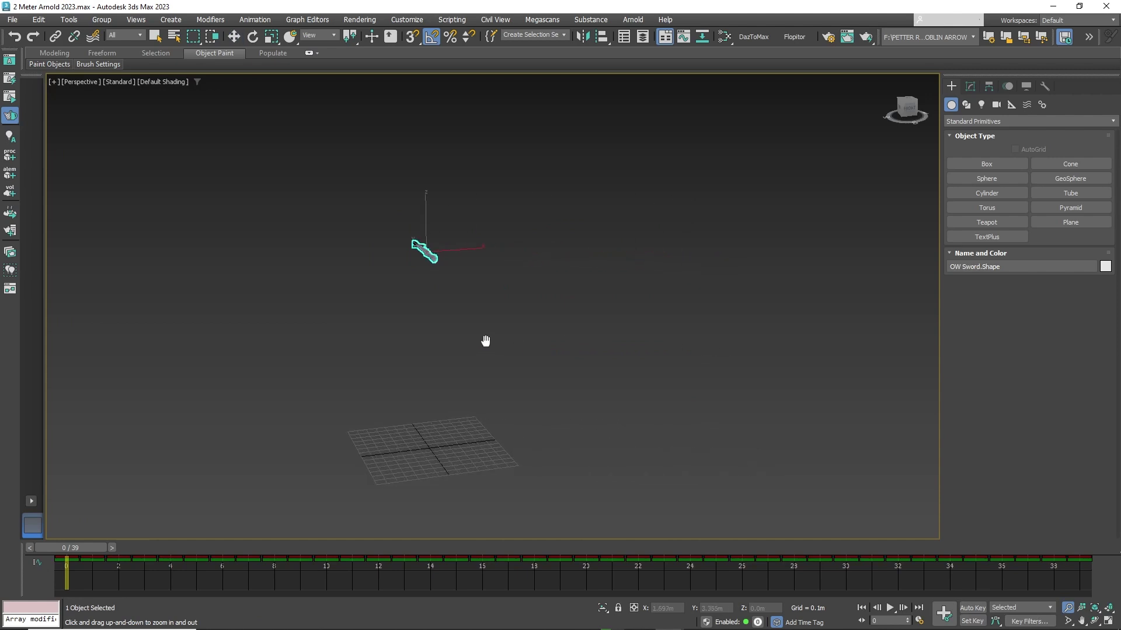
left_click(890, 608)
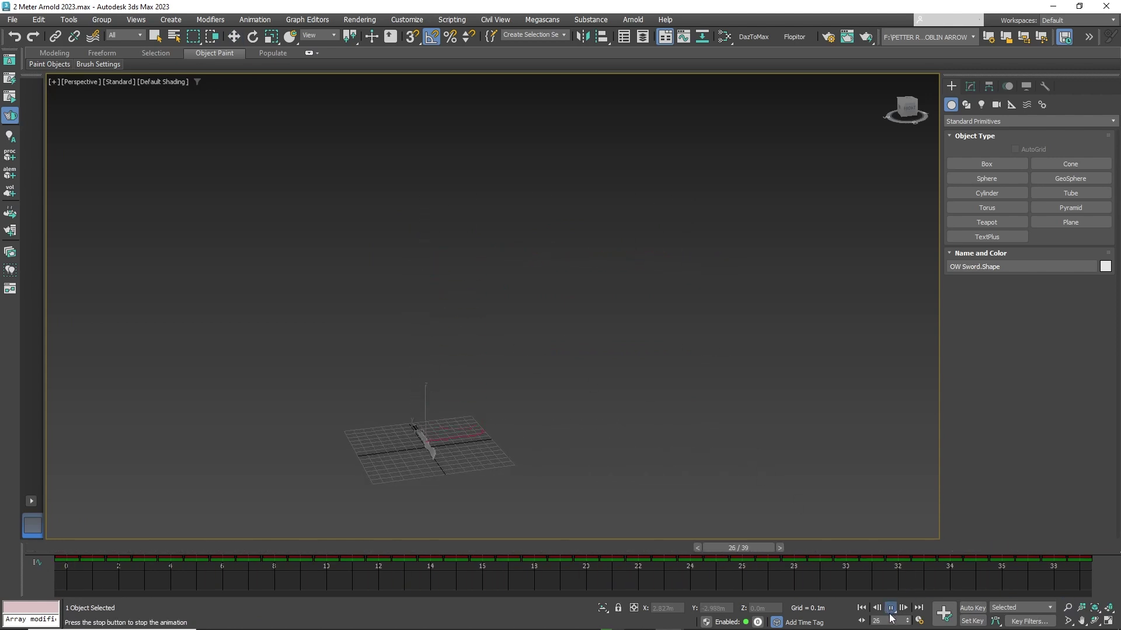
left_click(890, 611)
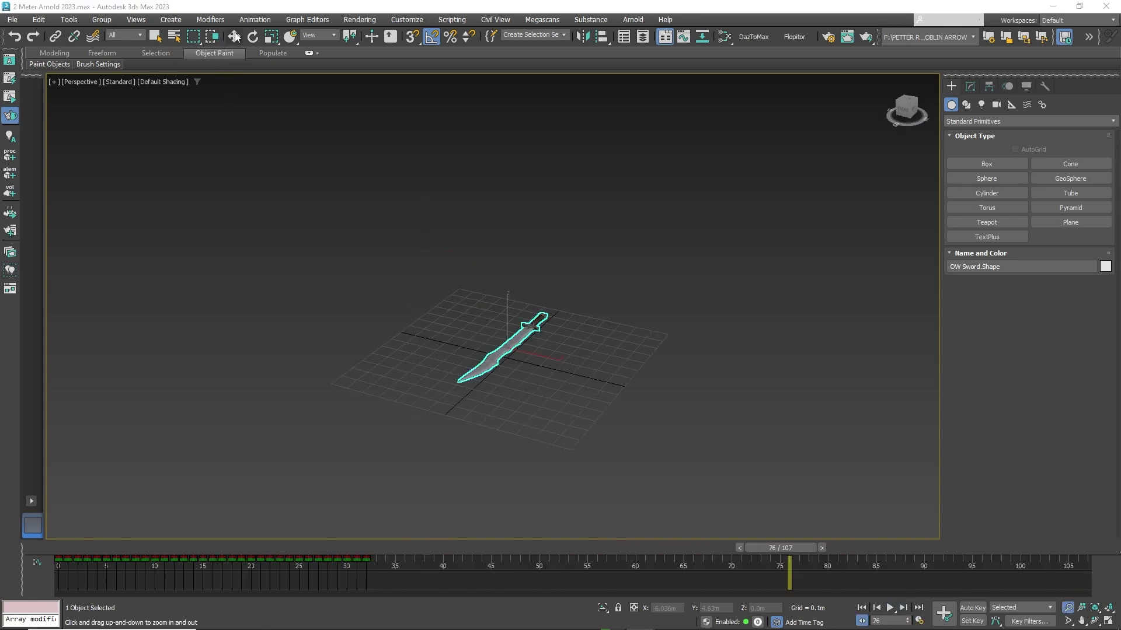
- Move the sword above and right of the grid, replaying its drop from frame 0
left_click(234, 36)
left_click_drag(540, 353, 344, 308)
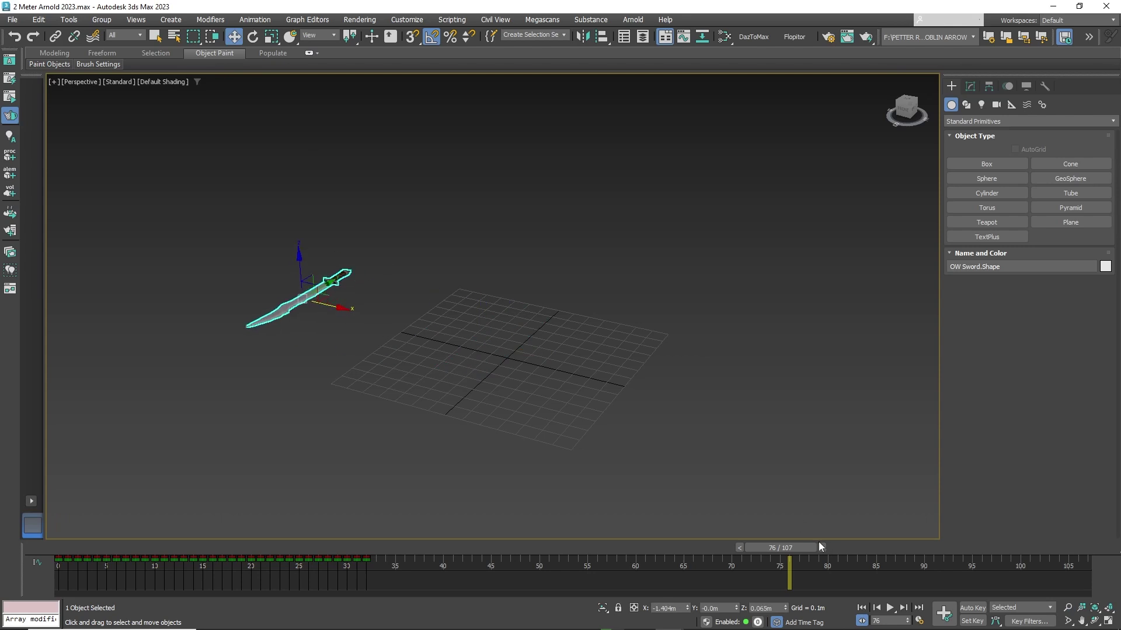
left_click_drag(818, 547, 116, 548)
left_click(889, 607)
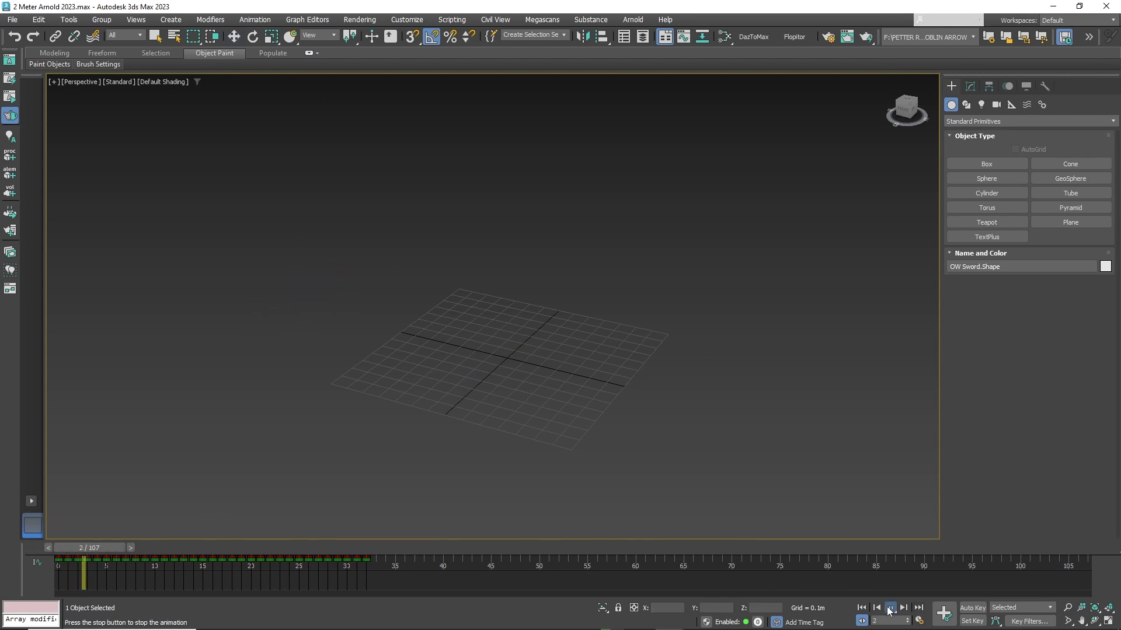
left_click(889, 608)
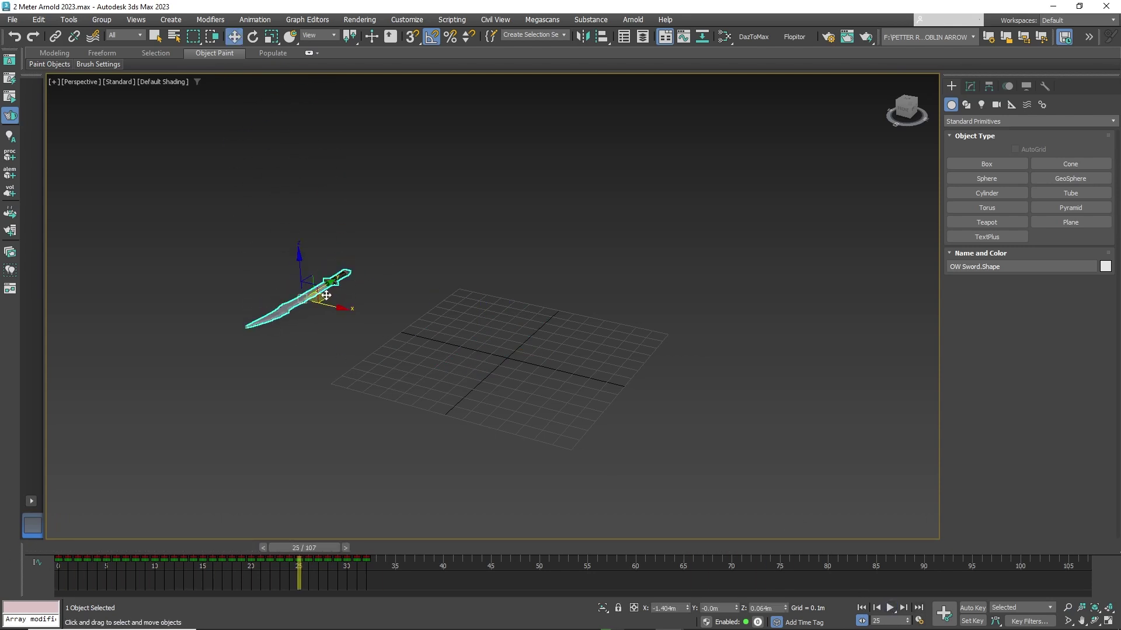
left_click_drag(326, 295, 734, 298)
left_click_drag(350, 551, 117, 549)
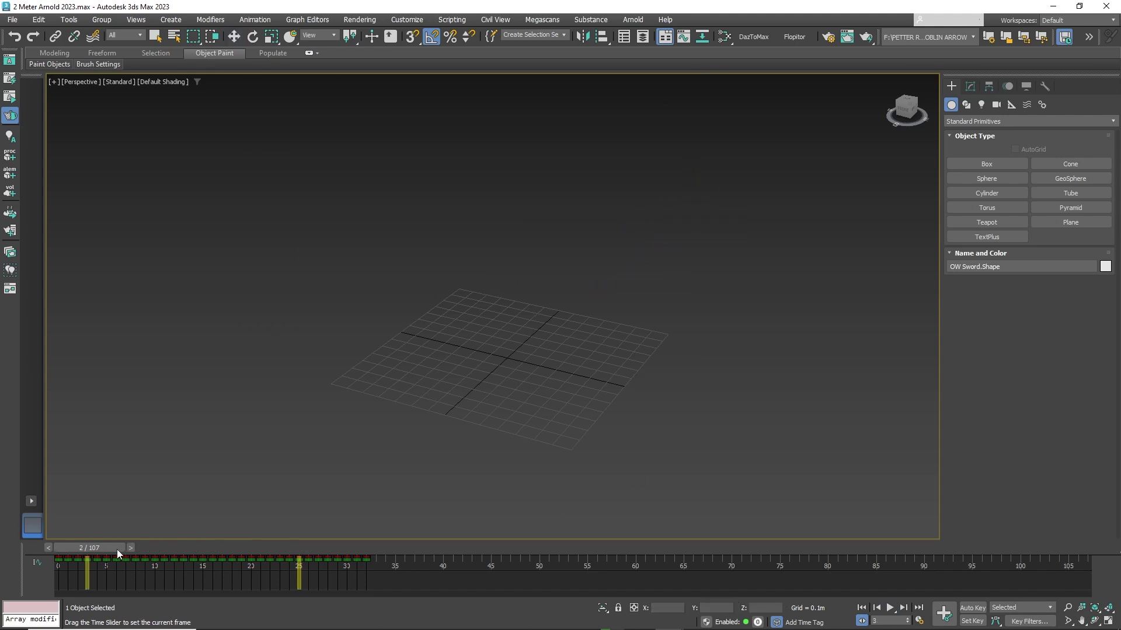
left_click(889, 608)
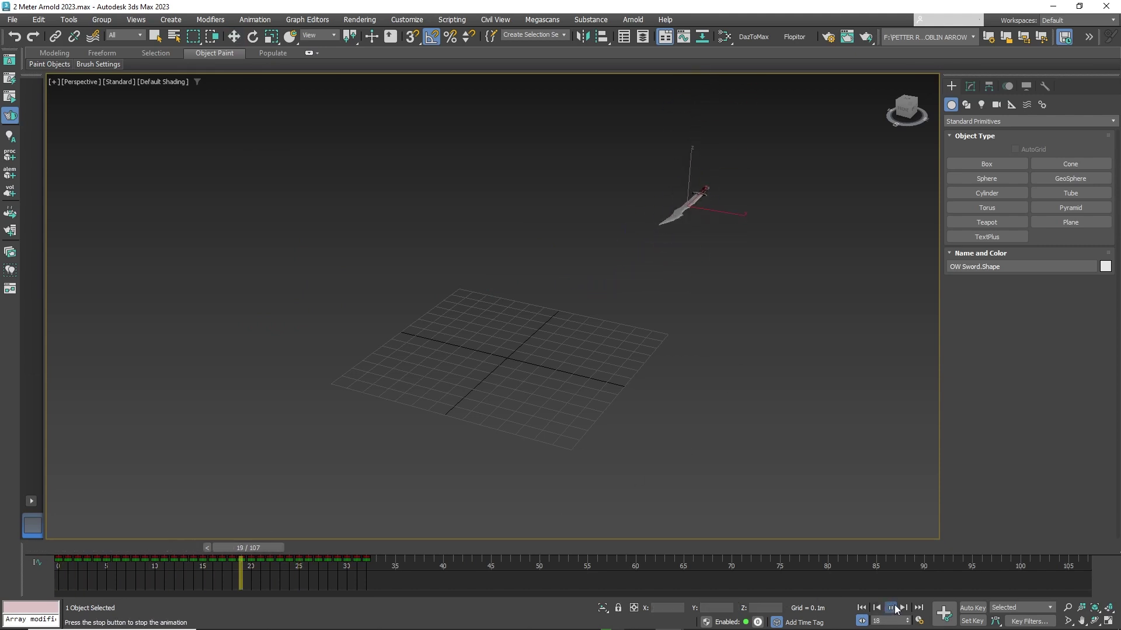
left_click(895, 608)
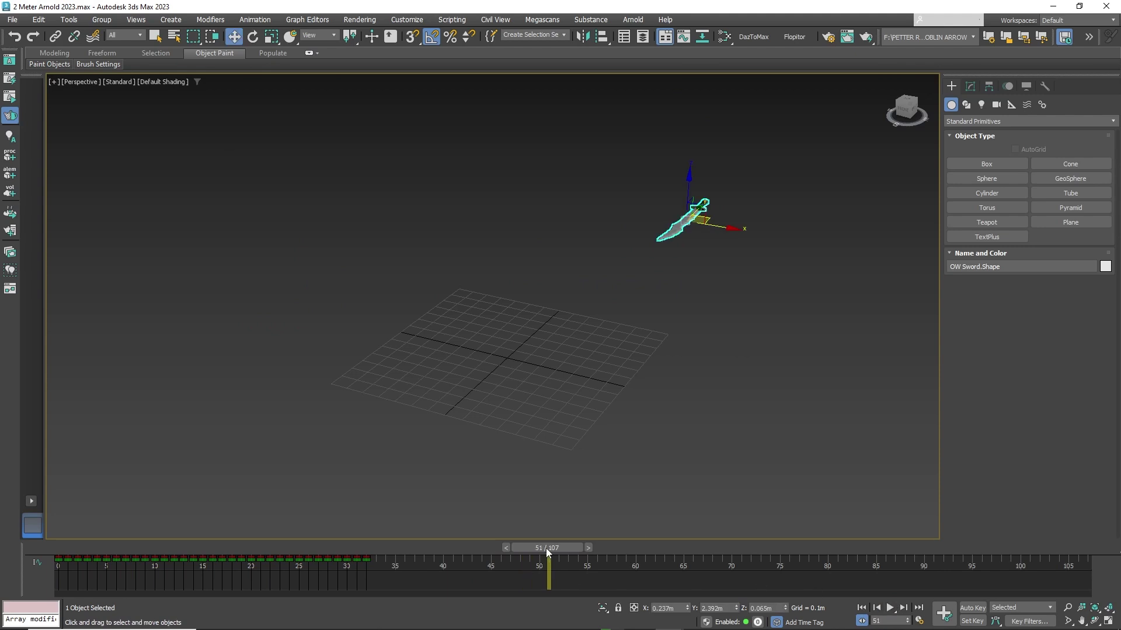
- Rewind to frame 0, zoom out, and shift the sword along its Y axis
left_click_drag(547, 551, 58, 549)
key("alt+z")
left_click_drag(696, 388, 643, 369)
key("w")
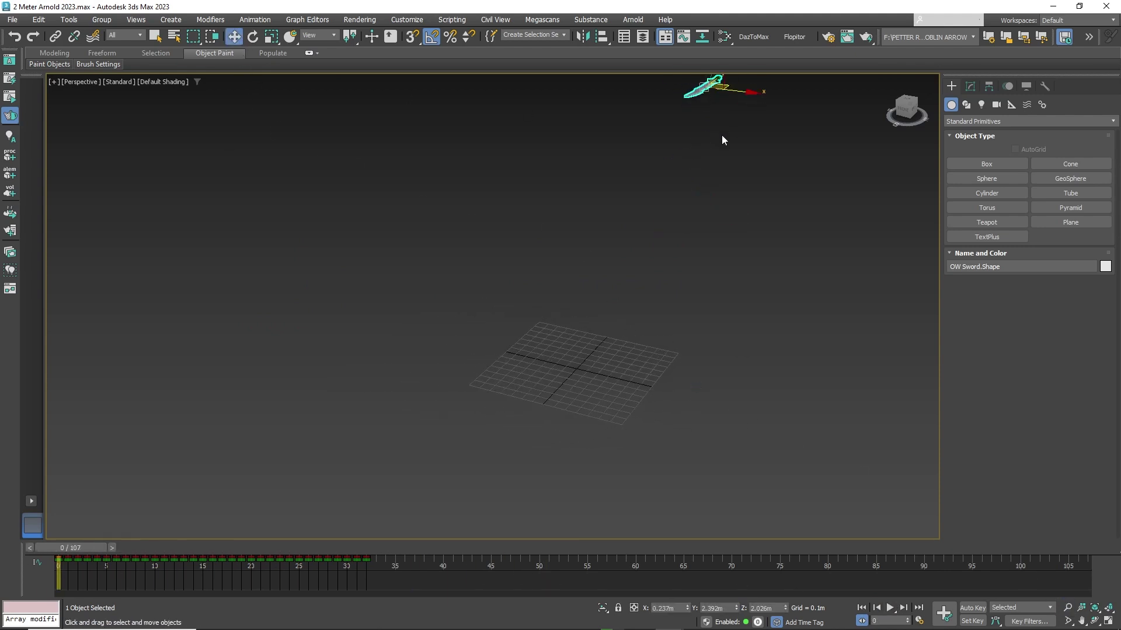
middle_click_drag(722, 140, 671, 142)
left_click_drag(661, 138, 524, 258)
middle_click_drag(524, 258, 630, 285)
- Slide the sword's keys from frames 0–32 to 30–62 and play to check the later fall
left_click_drag(35, 544, 36, 546)
left_click_drag(149, 569, 437, 569)
left_click(890, 609)
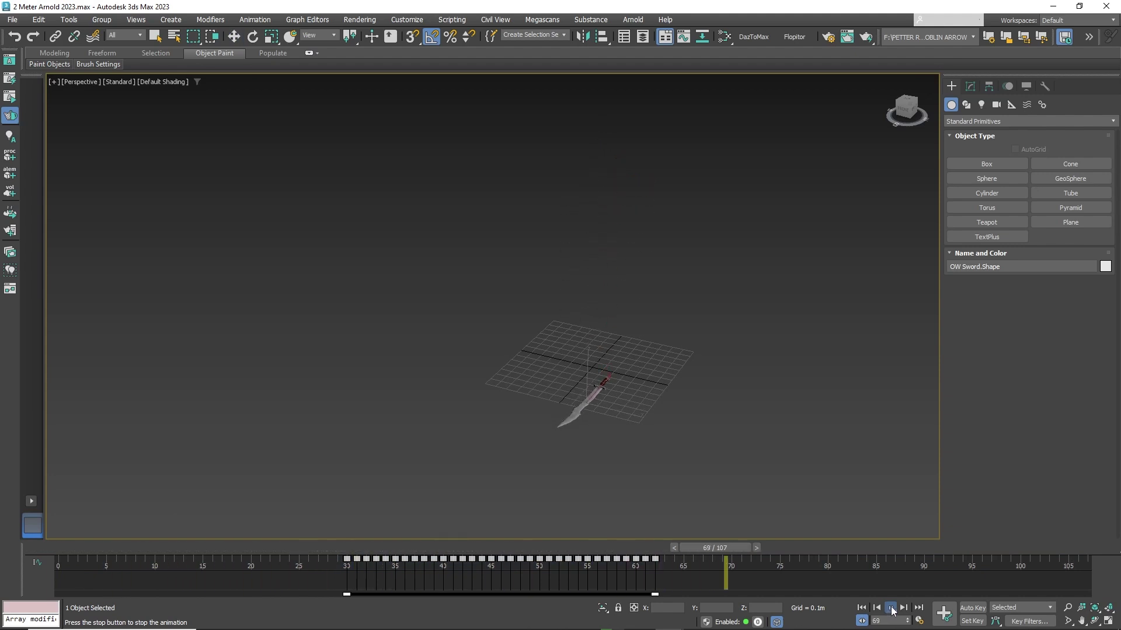
left_click(890, 609)
left_click(840, 467)
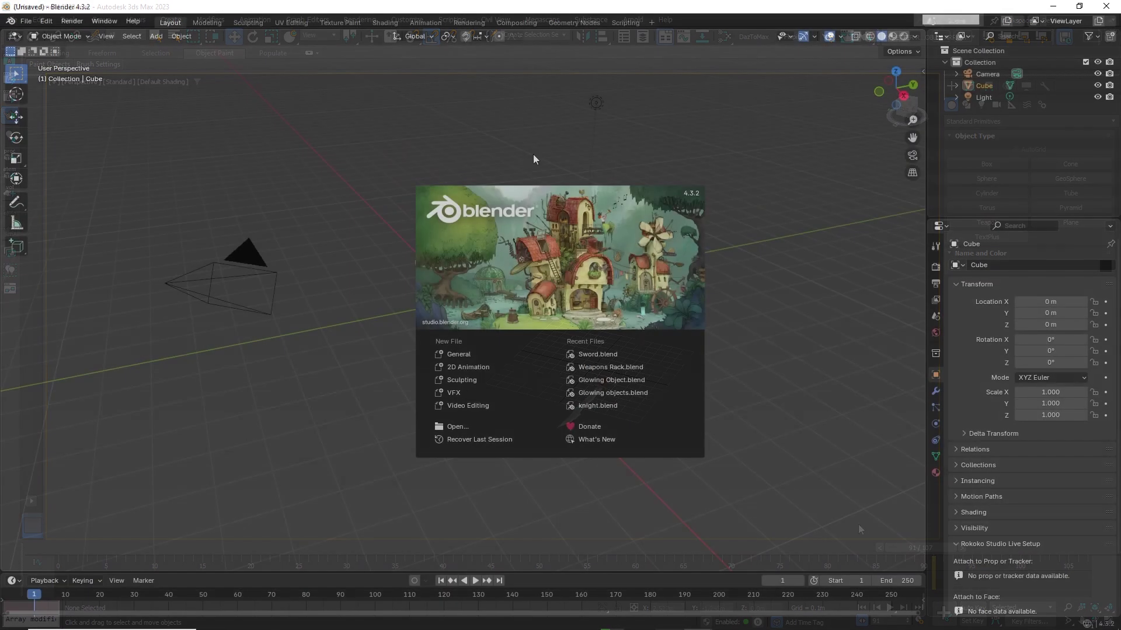
left_click(524, 150)
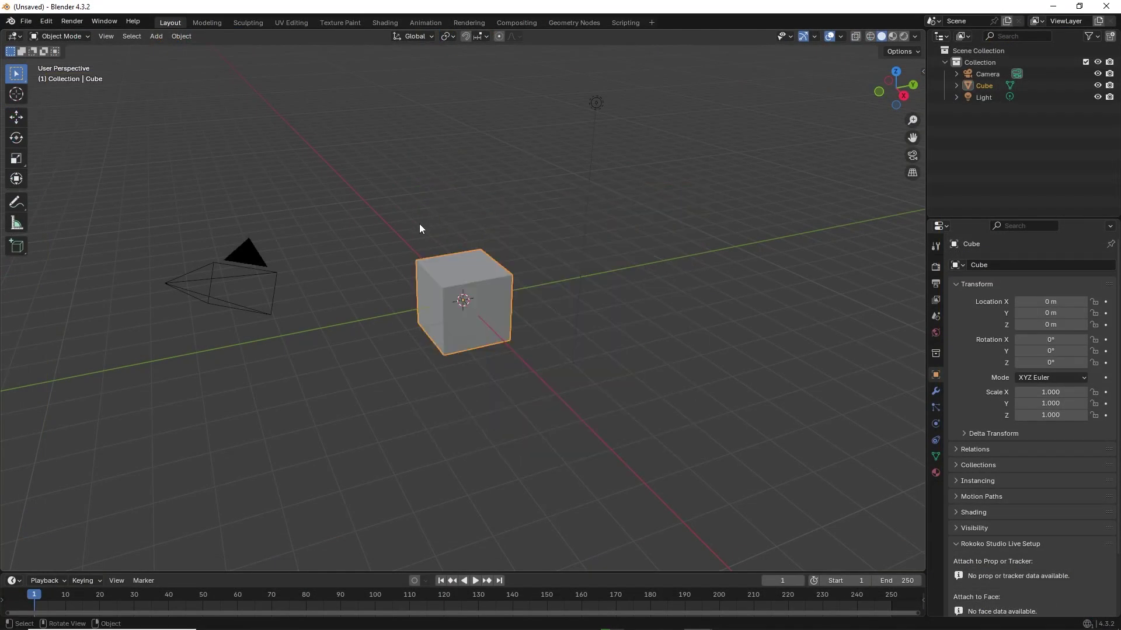
- Delete the default cube and import Sword.fbx into the scene
key("Delete")
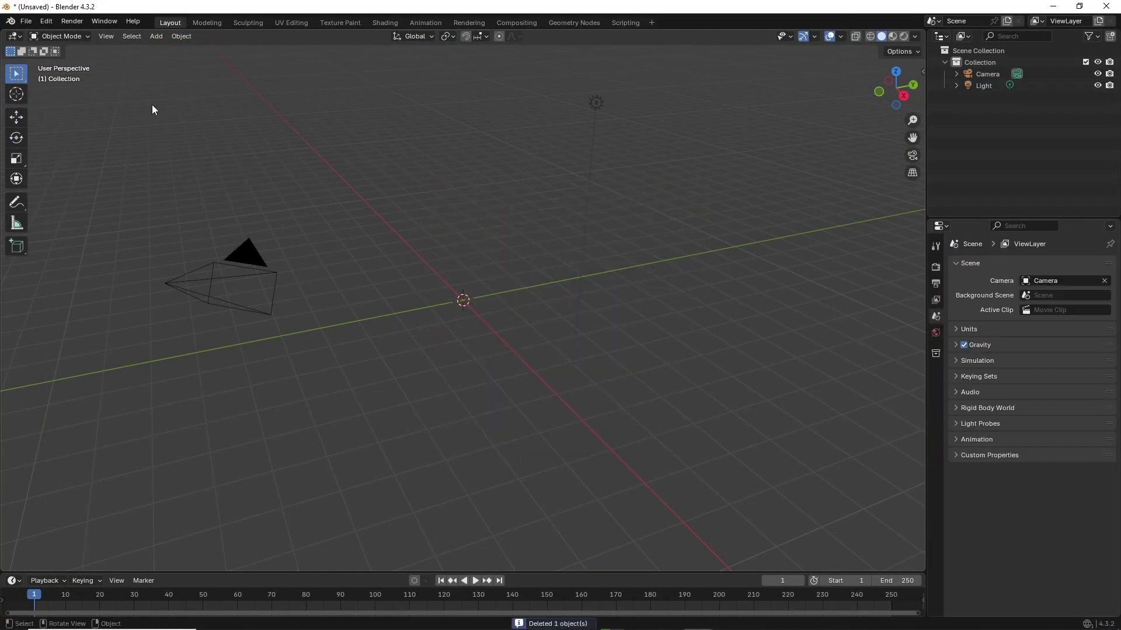
left_click(26, 21)
mouse_move(64, 187)
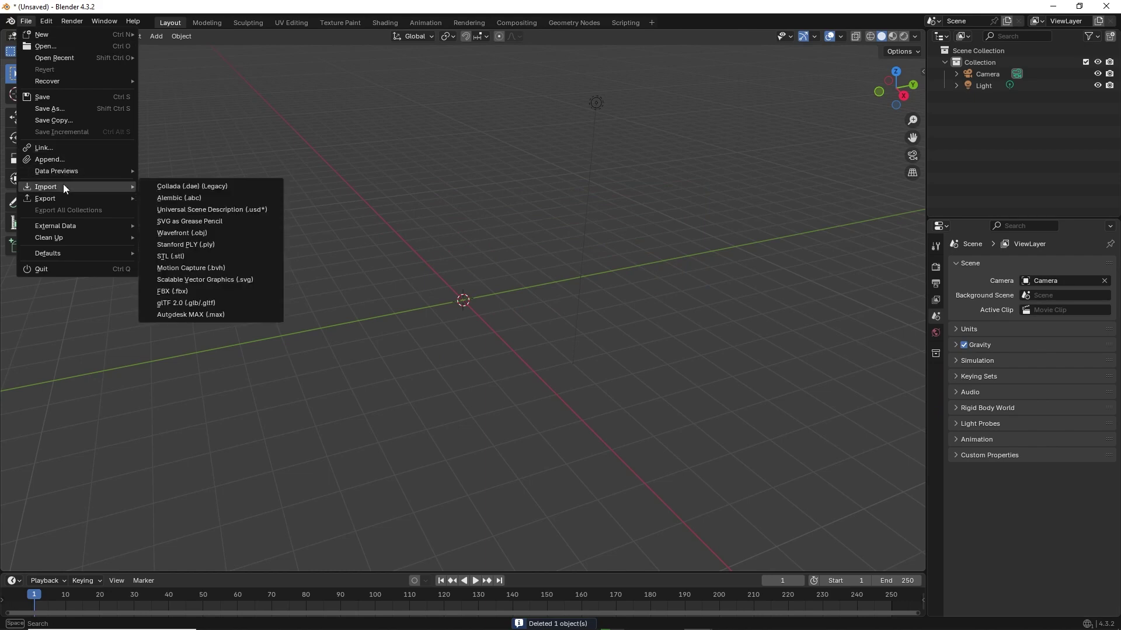
left_click(200, 292)
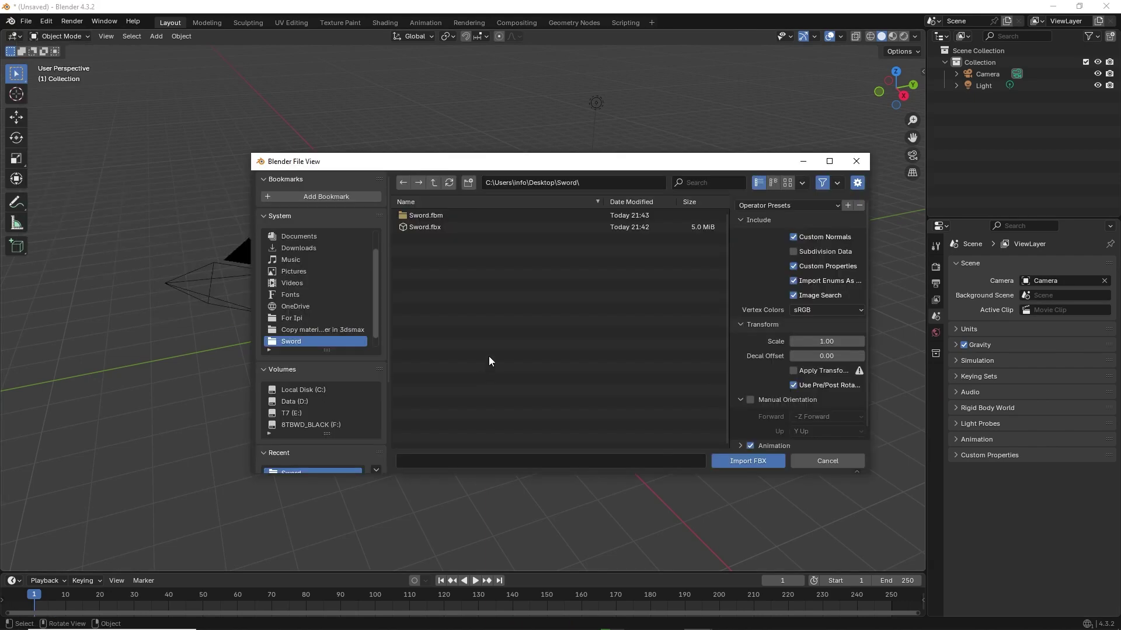
left_click(448, 227)
left_click(738, 460)
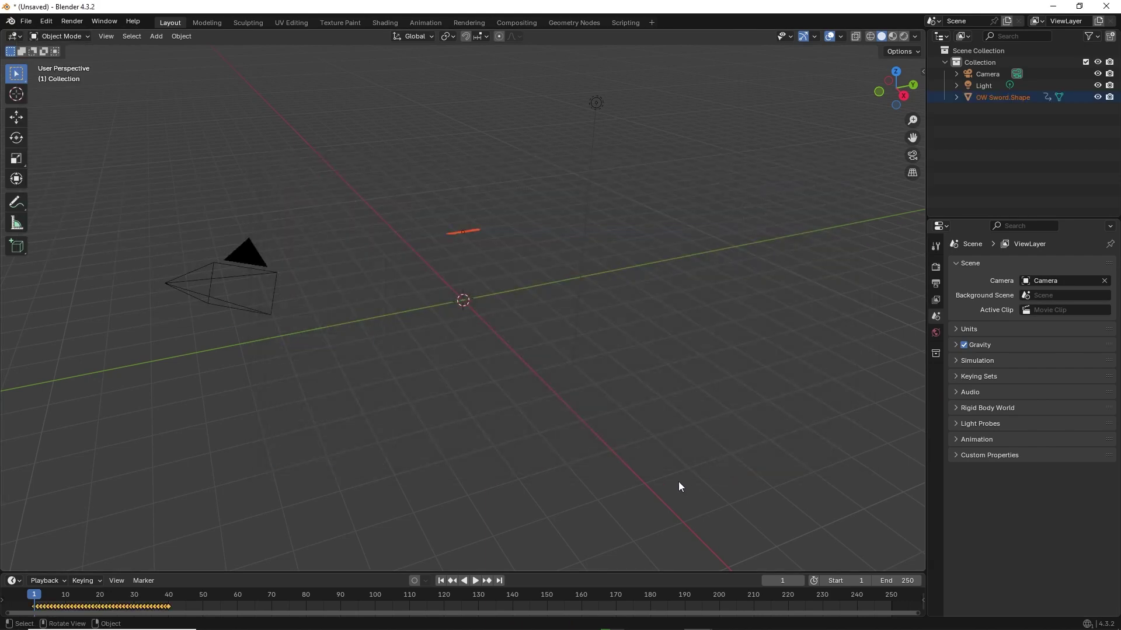
- Zoom in and play the sword's drop in Material Preview shading, ending at frame 1
left_click(475, 581)
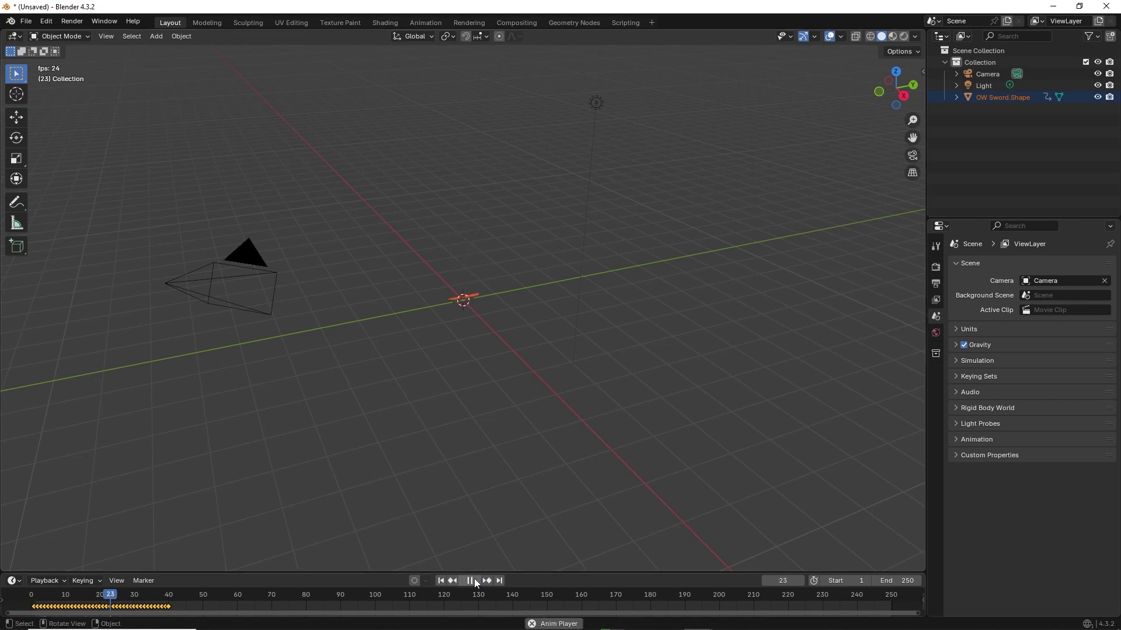
left_click(475, 581)
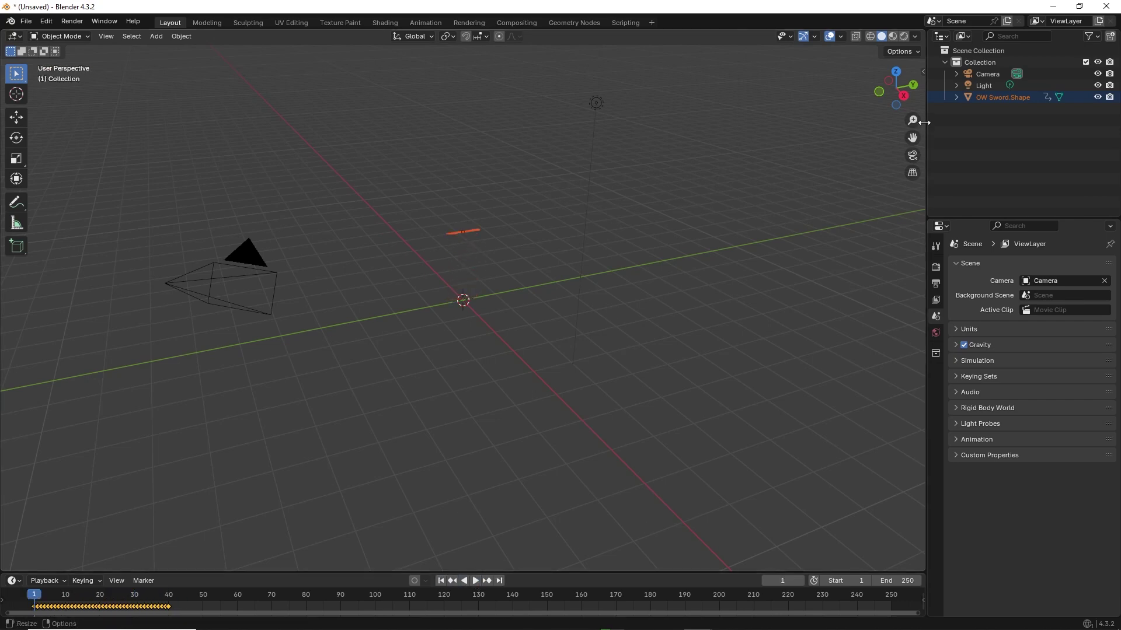
key("shift+Left")
left_click_drag(912, 120, 918, 92)
left_click(892, 37)
left_click(475, 580)
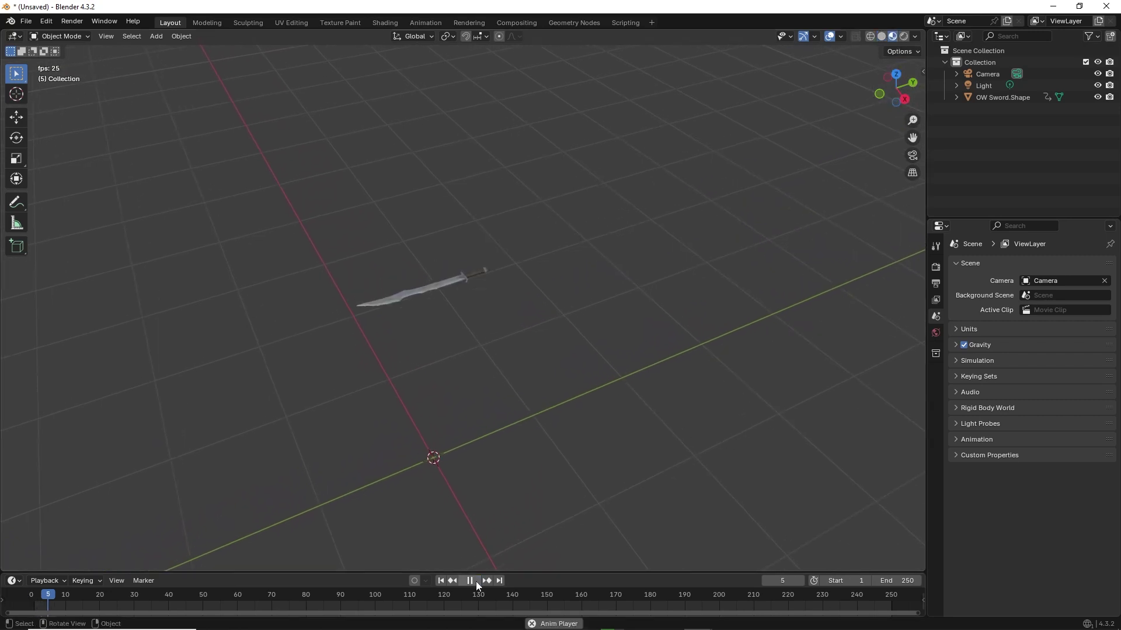
left_click(441, 581)
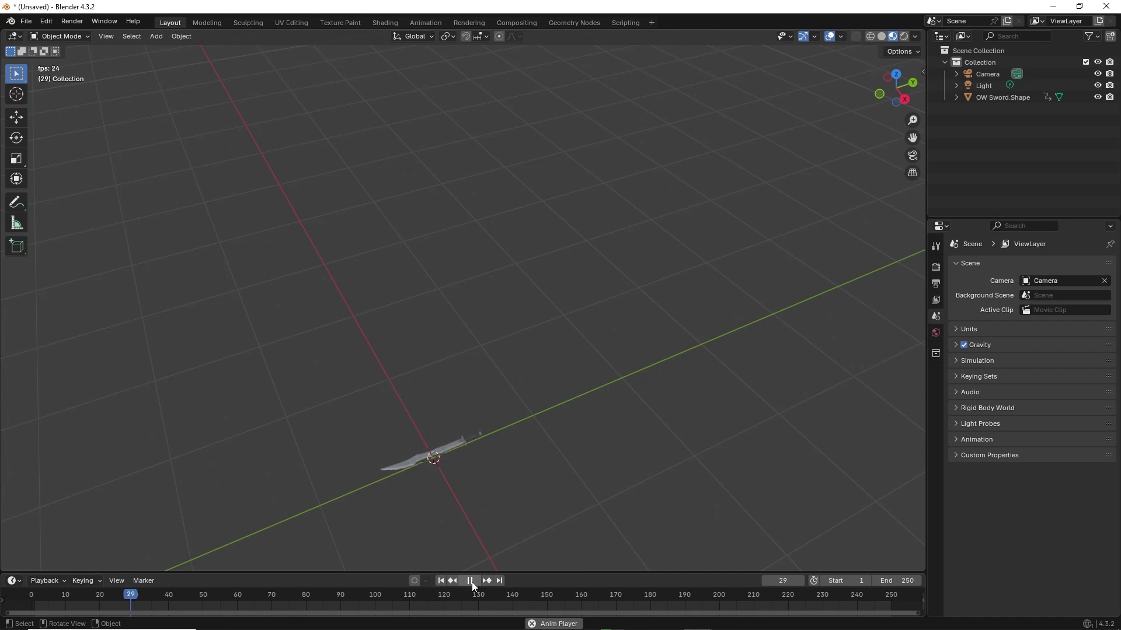
left_click(473, 581)
- Add a cube-shaped Empty and stretch it along Y, X and Z around the sword
left_click(440, 581)
left_click(421, 272)
left_click(157, 36)
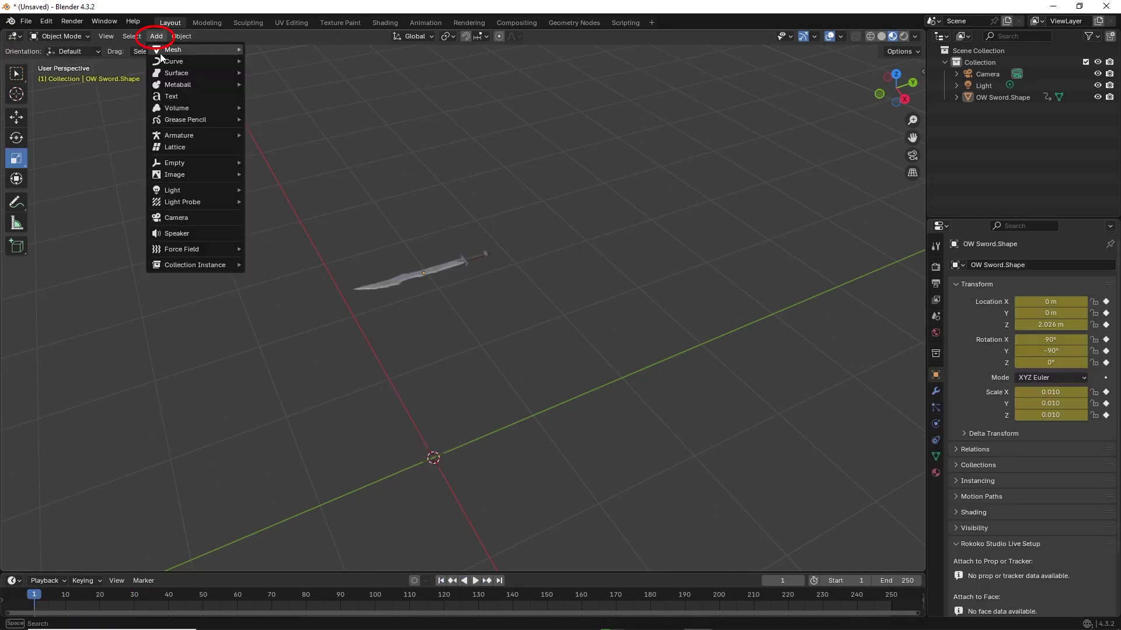
mouse_move(219, 162)
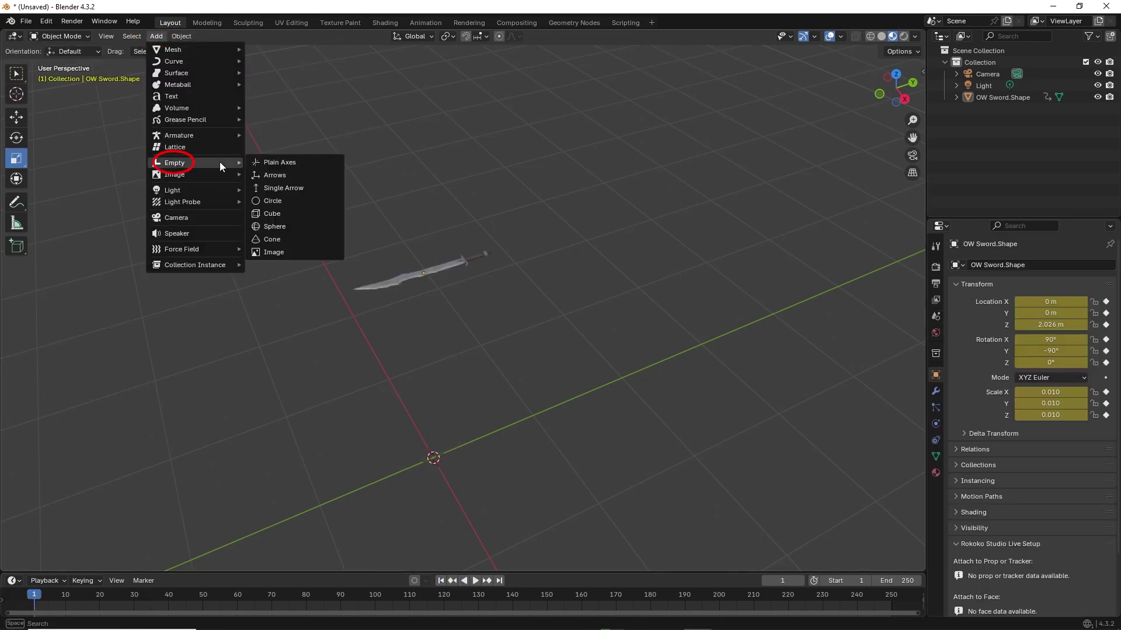
left_click(295, 214)
left_click_drag(477, 439, 434, 441)
left_click_drag(459, 498, 444, 481)
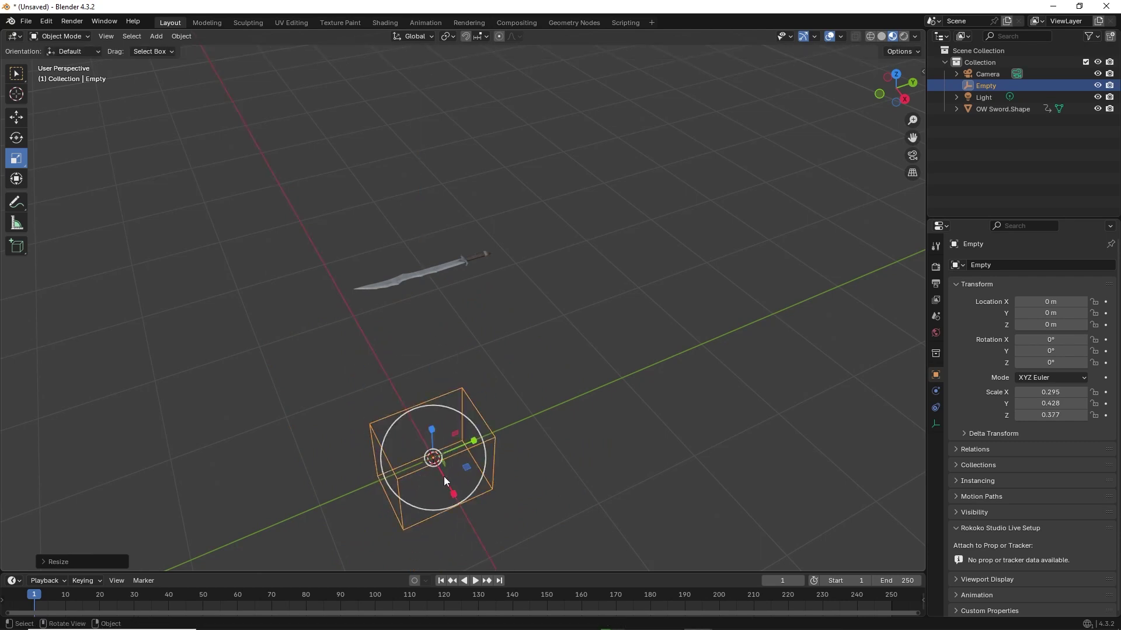
- Raise the Empty to Z 2.0226 m and flatten it to 0.295 × 0.428 × 0.188
left_click(16, 118)
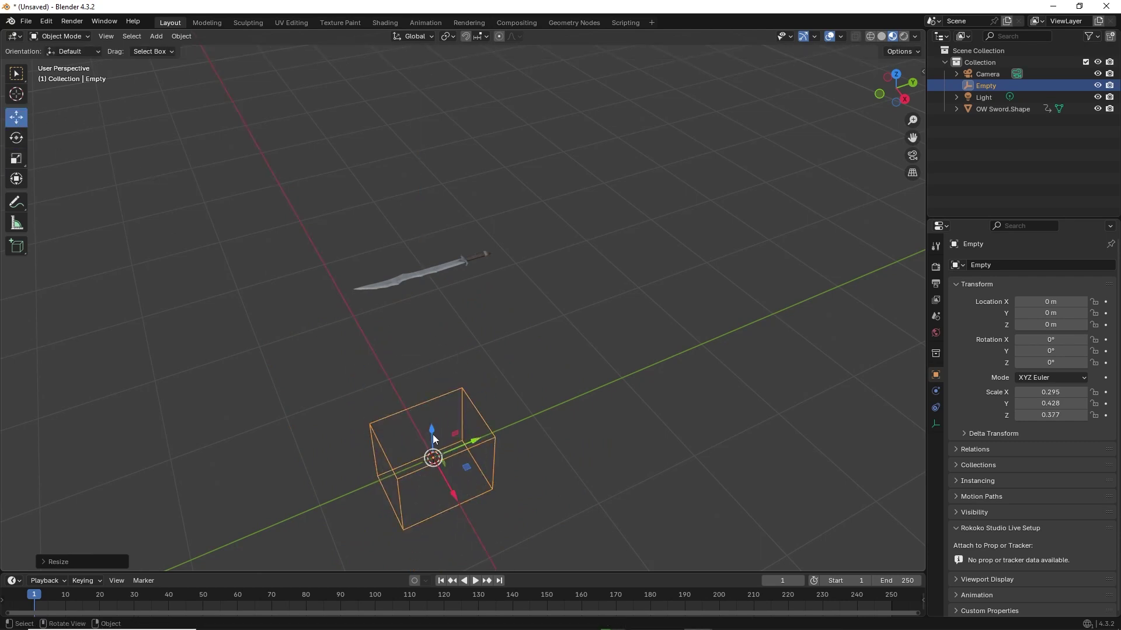
left_click_drag(433, 439, 443, 285)
left_click_drag(898, 87, 843, 61)
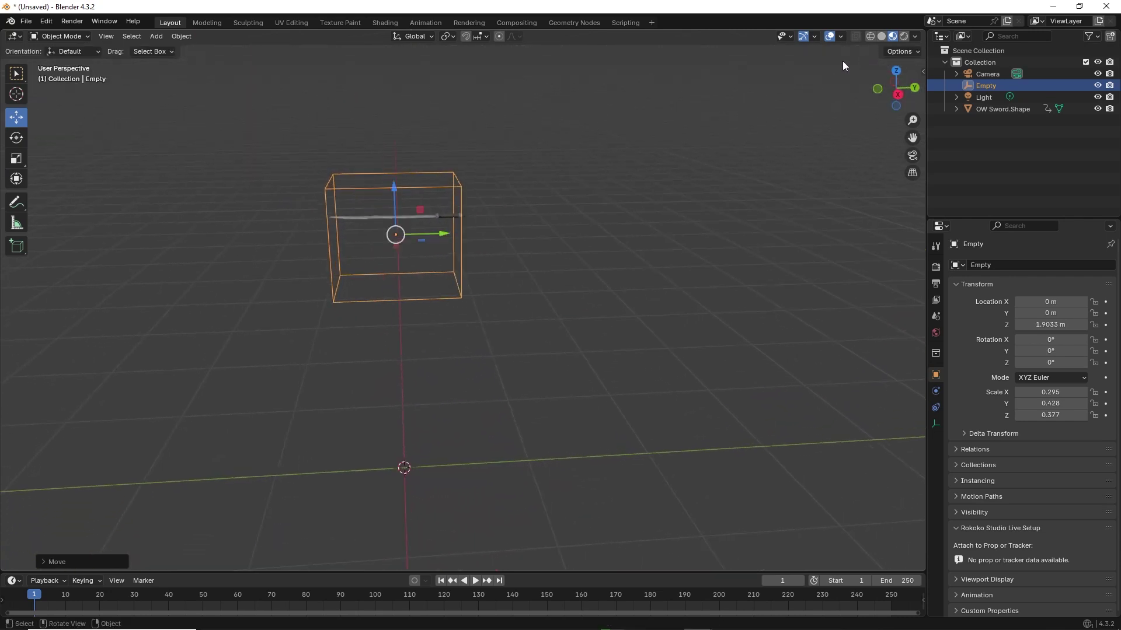
left_click(17, 158)
left_click_drag(394, 198, 417, 214)
left_click(20, 119)
left_click_drag(890, 107, 865, 133)
- Parent the sword to the box Empty with Parent > Object
left_click(465, 251)
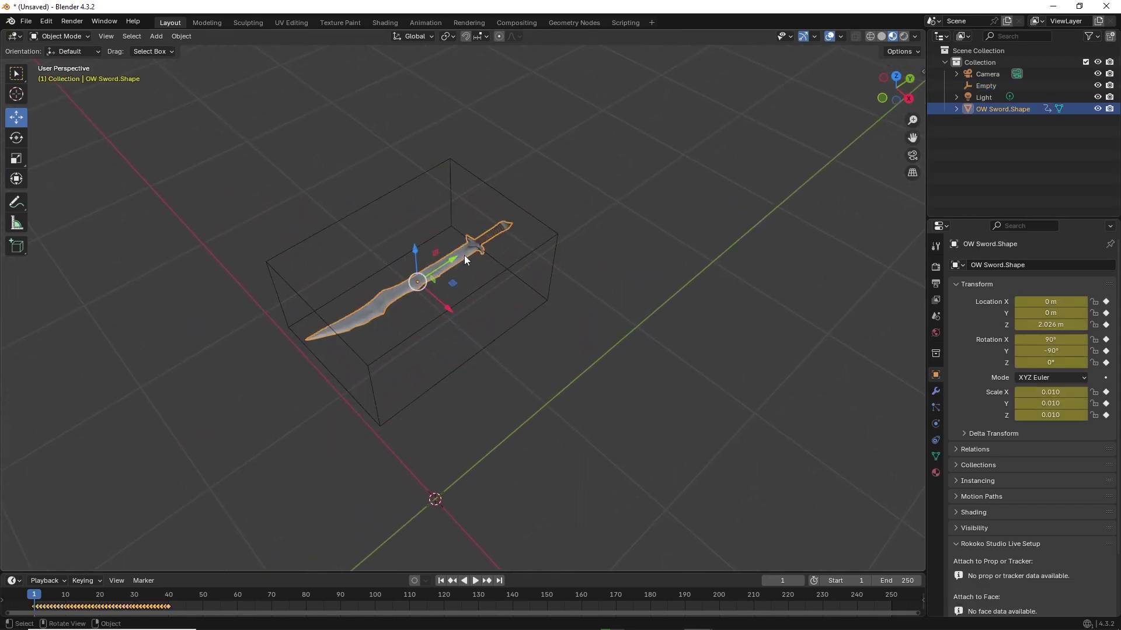
left_click(373, 201, "shift")
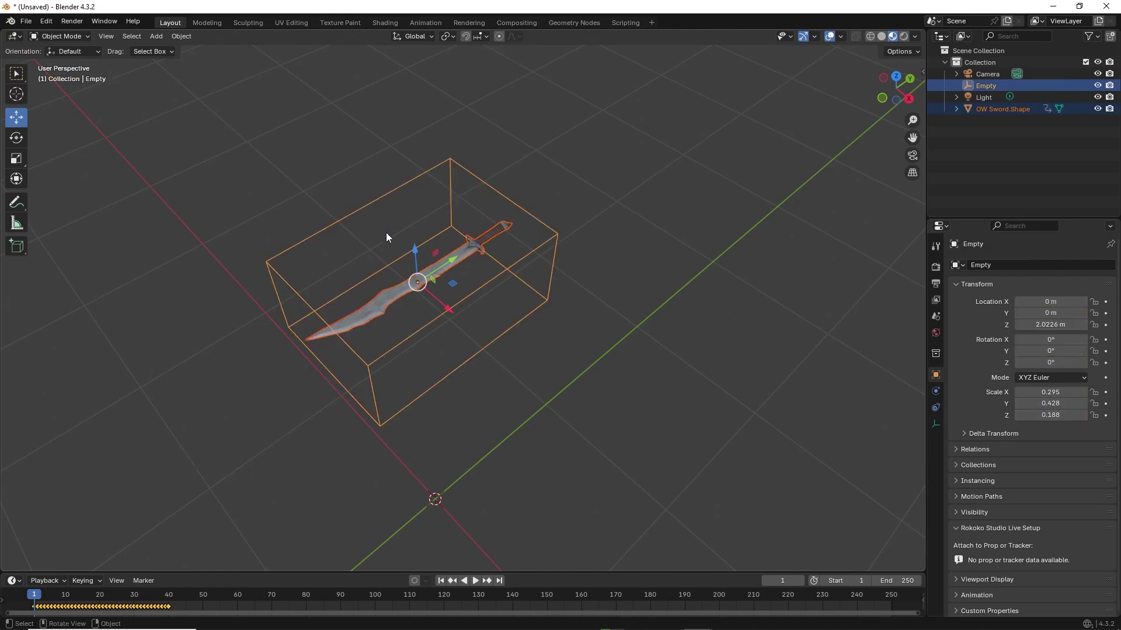
right_click(386, 232)
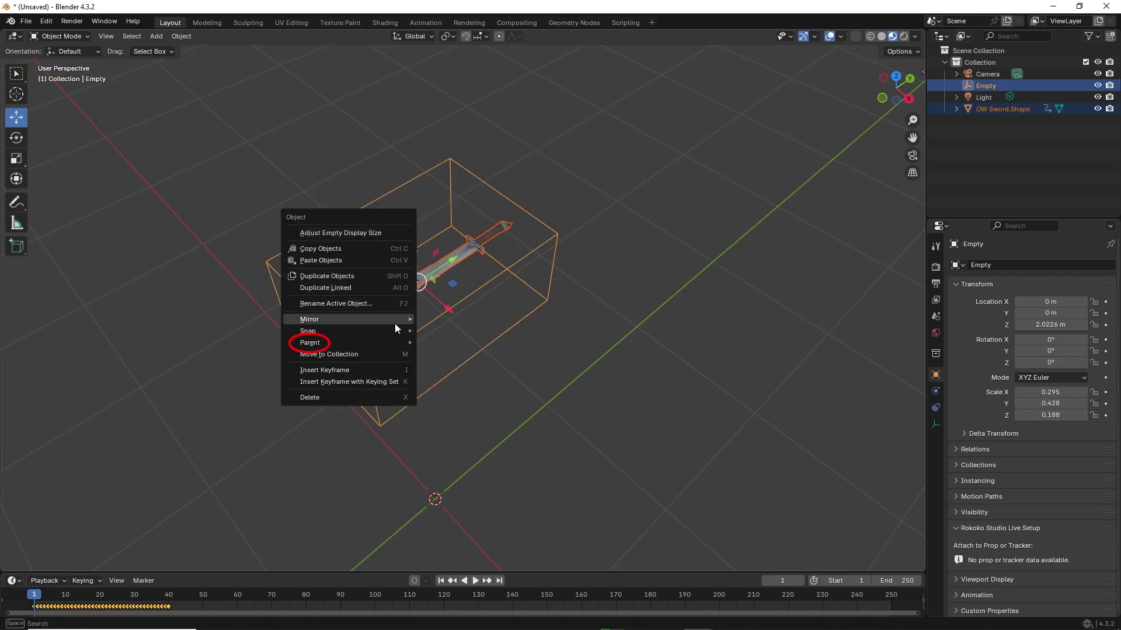
mouse_move(393, 346)
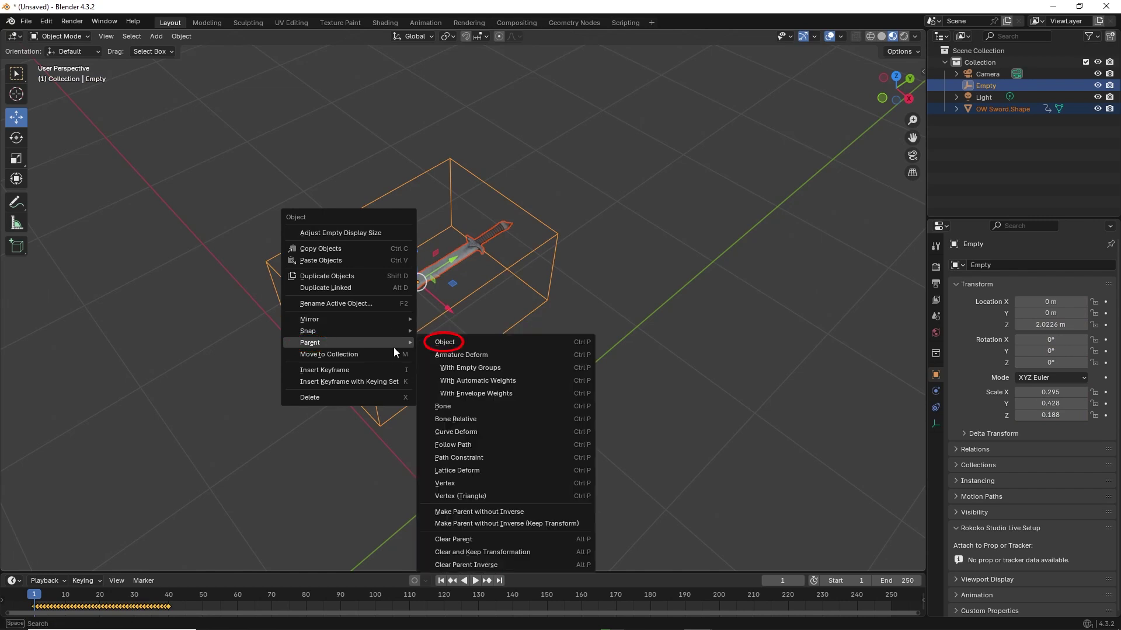
left_click(465, 344)
- Move the Empty to X -0.96 m, Y -0.066 m and play the sword's fall from there
left_click_drag(906, 126, 593, 230)
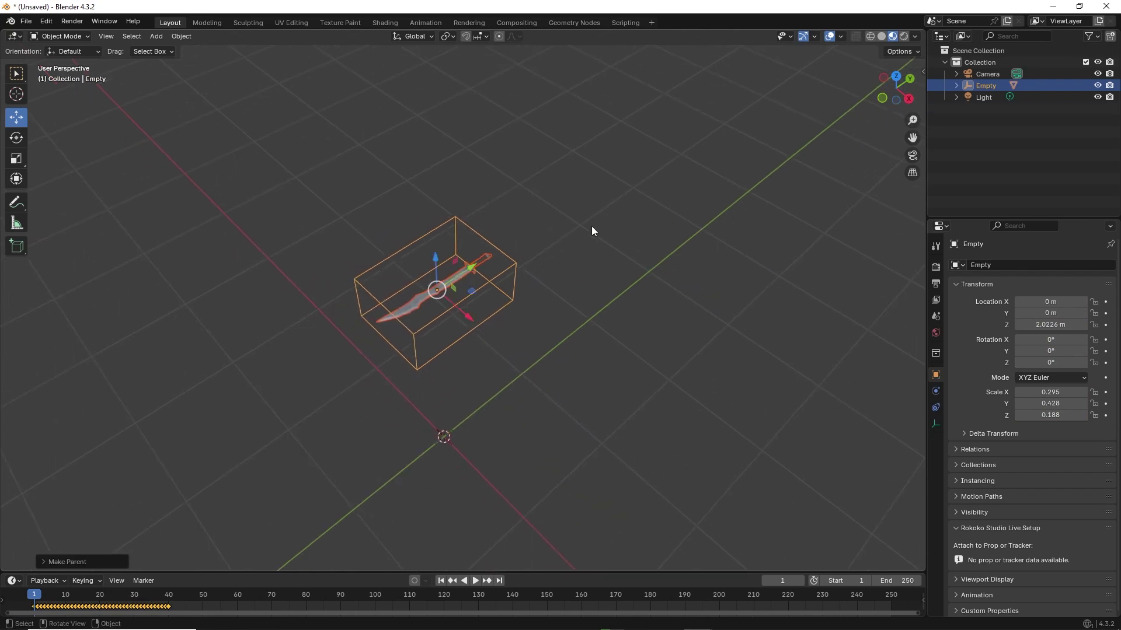
left_click(500, 275)
left_click(467, 278)
left_click_drag(467, 278, 472, 178)
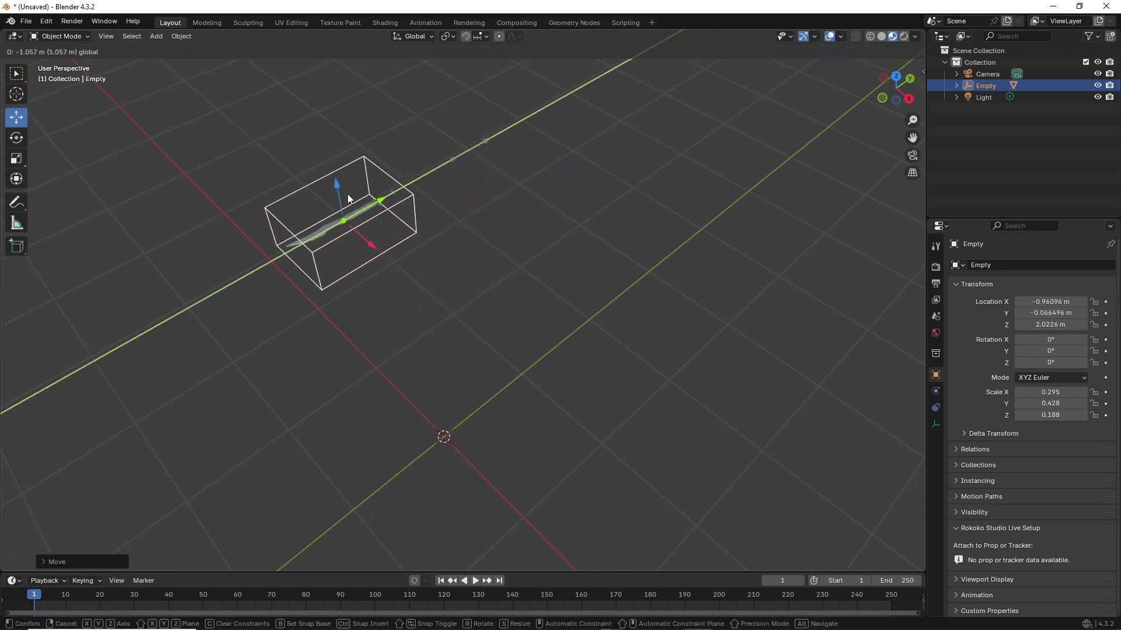
left_click(474, 581)
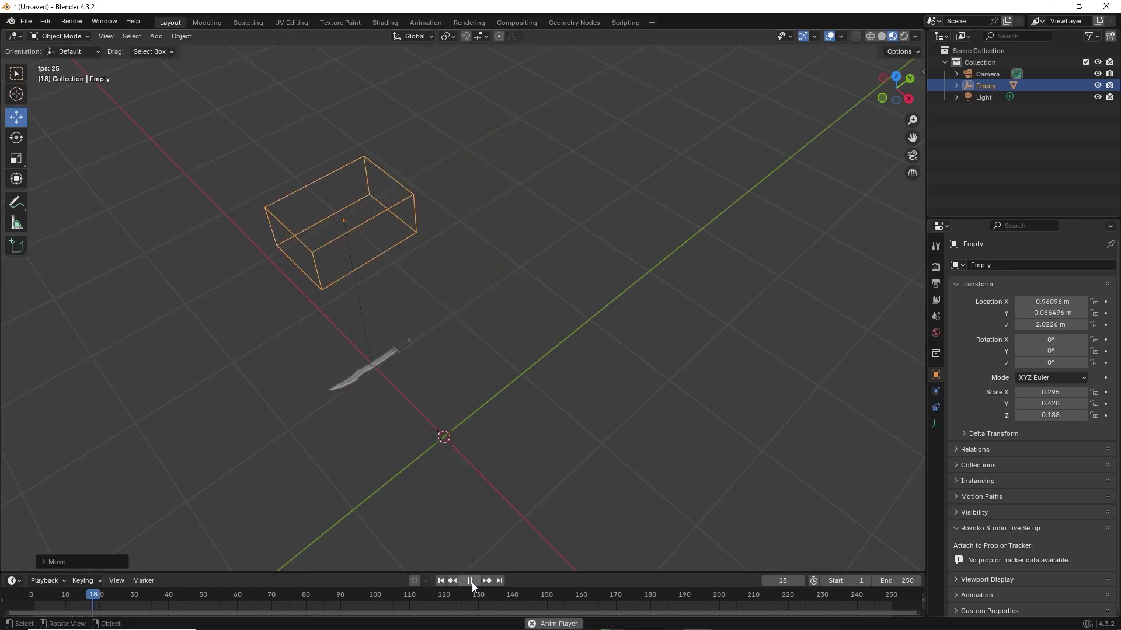
left_click(472, 581)
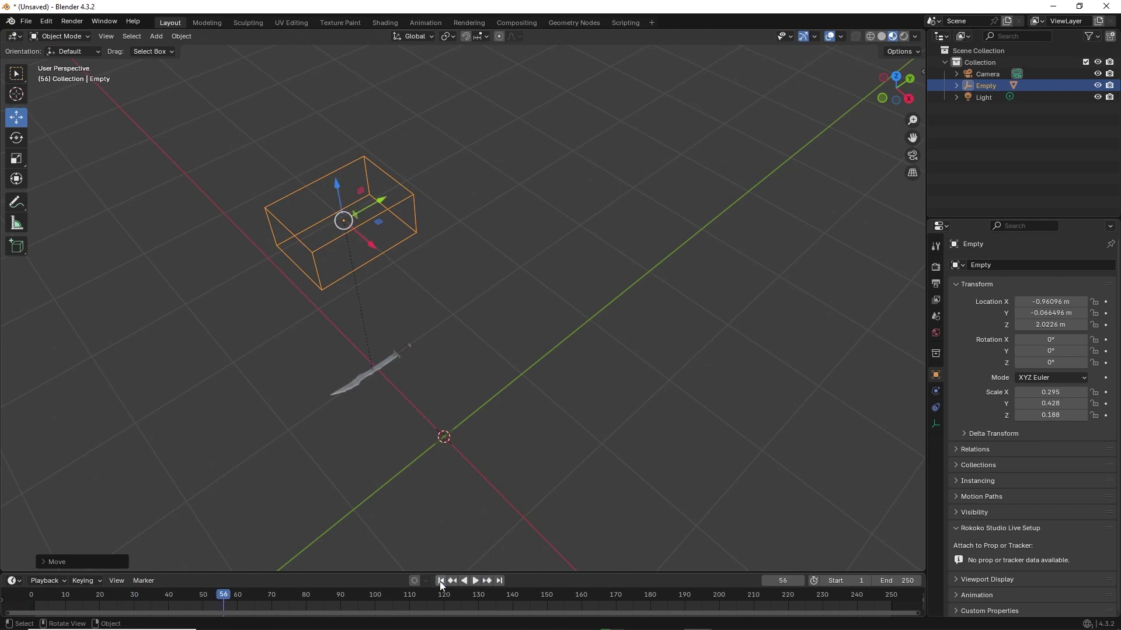
left_click(440, 581)
left_click(365, 211)
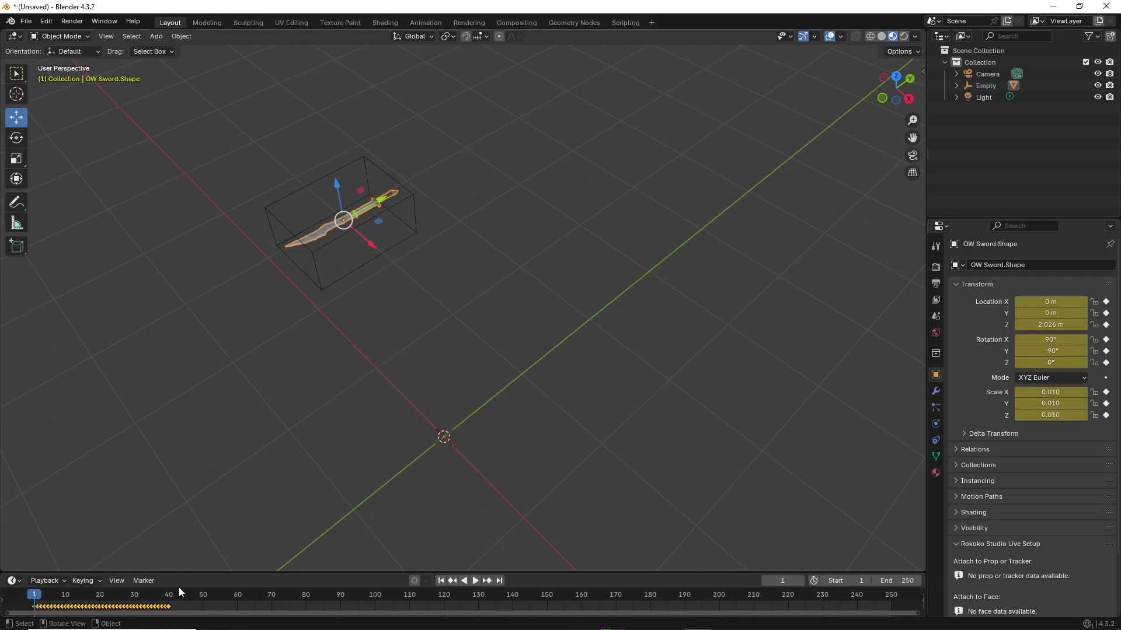
- Shift the sword's keyframes about 15 frames later, check playback, then deselect sword and rifle
left_click_drag(205, 573, 3, 560)
left_click_drag(82, 576, 135, 575)
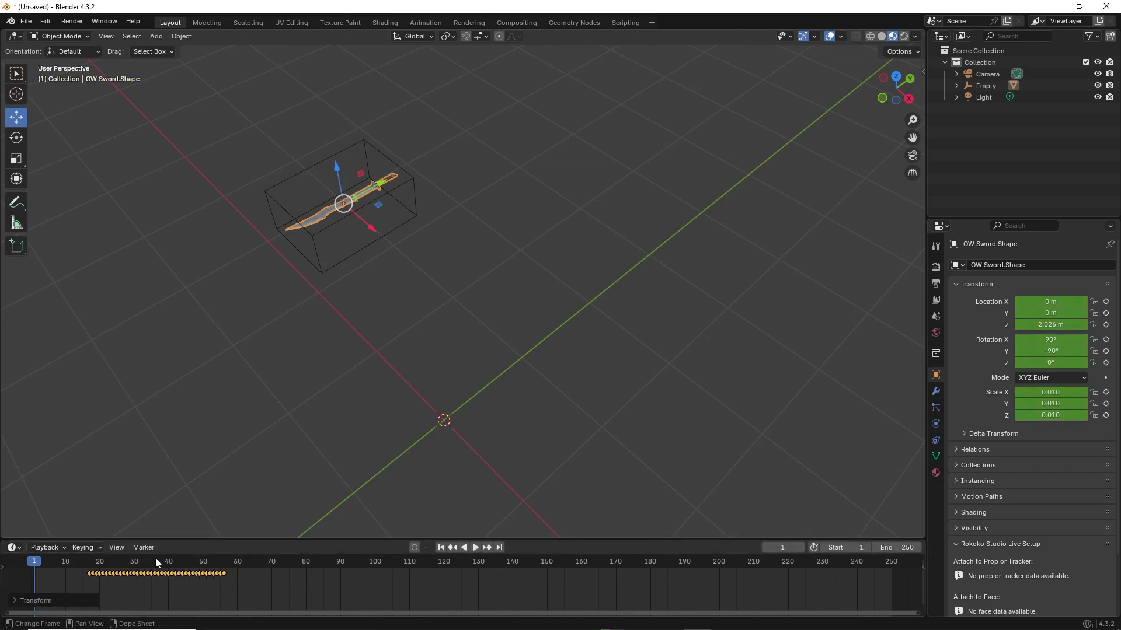
left_click(475, 548)
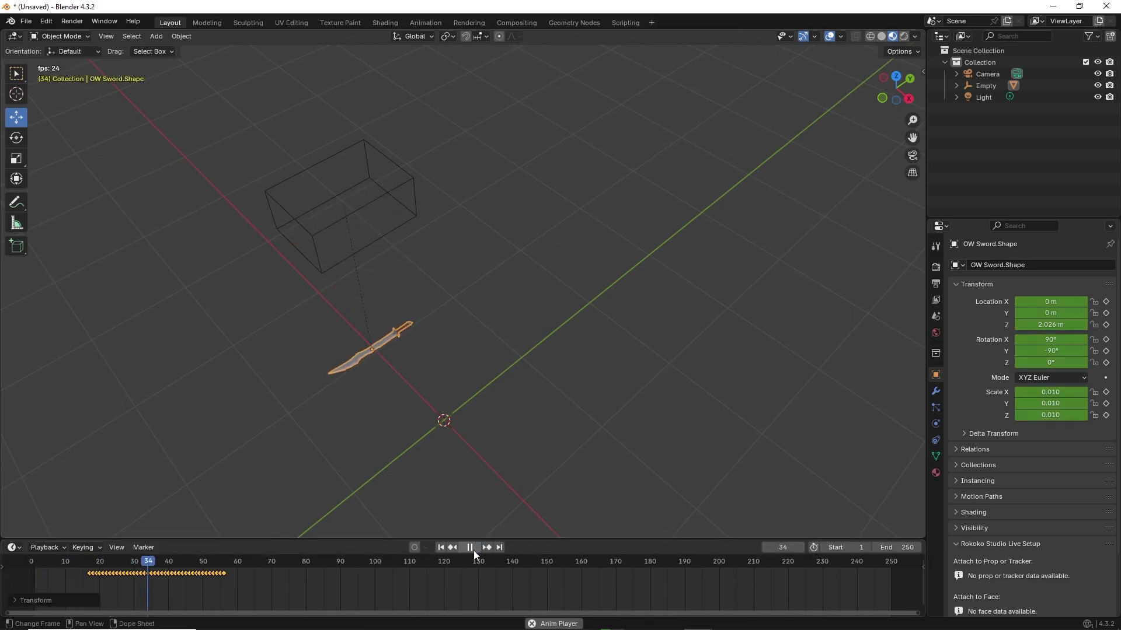
left_click(472, 549)
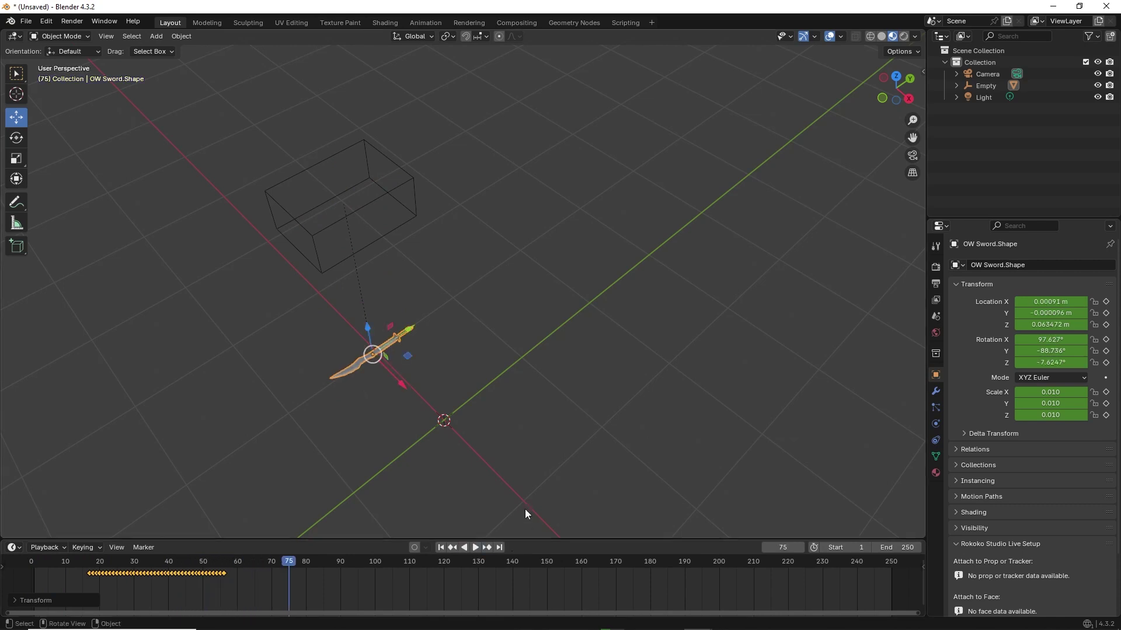
left_click(580, 423)
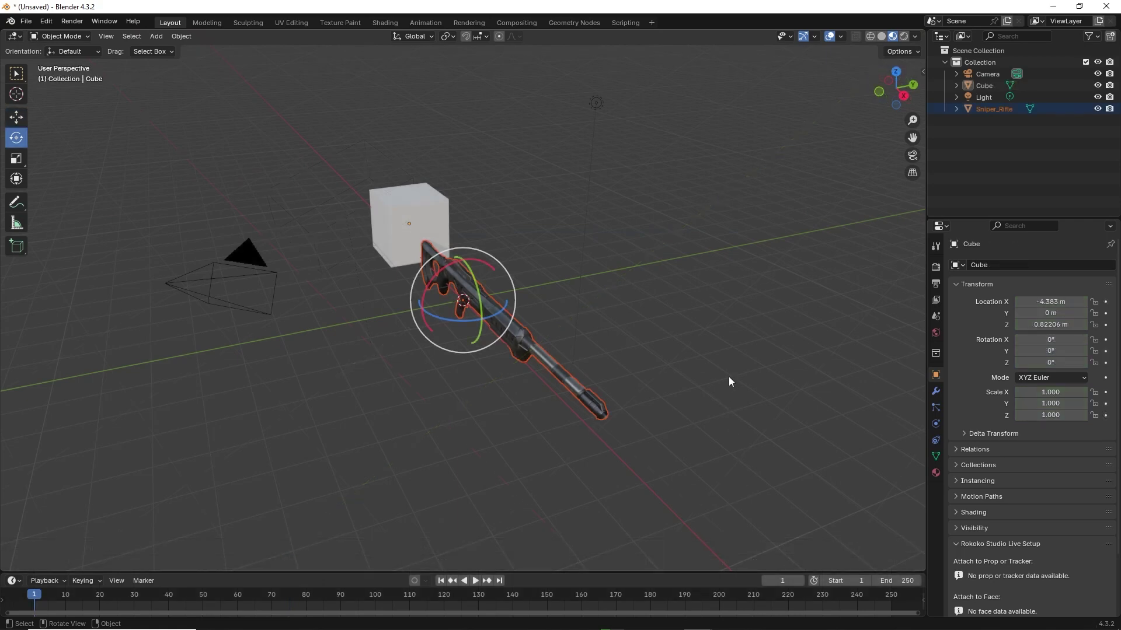
left_click(729, 378)
- Set the Sniper_Rifle's scale to 0.1 on X, Y and Z in the Item sidebar
left_click_drag(880, 98, 909, 76)
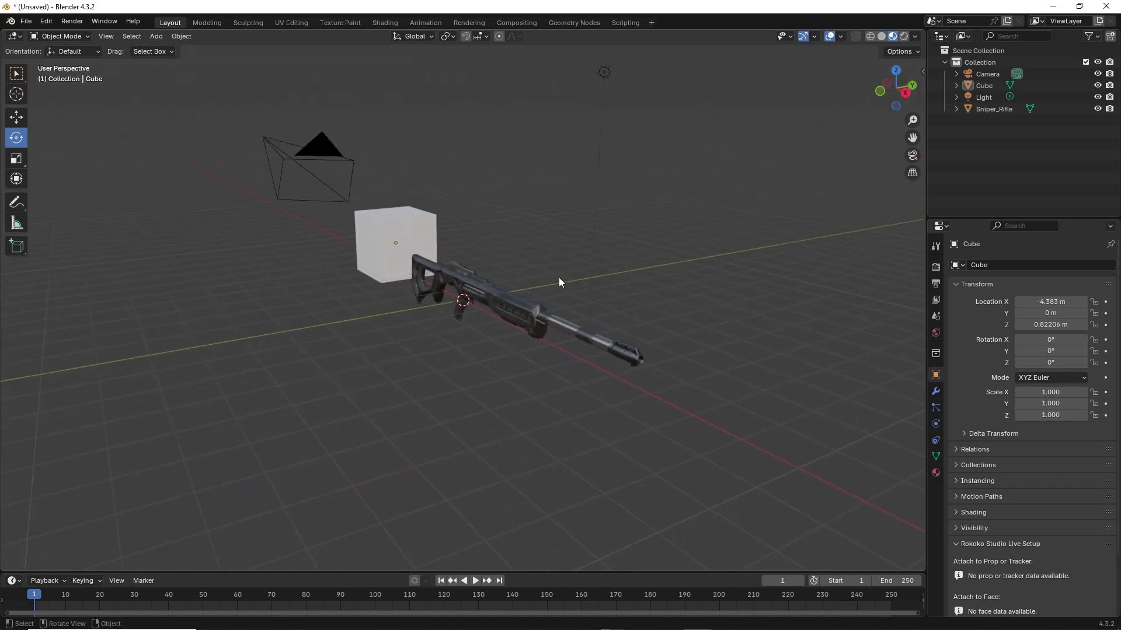
left_click(513, 304)
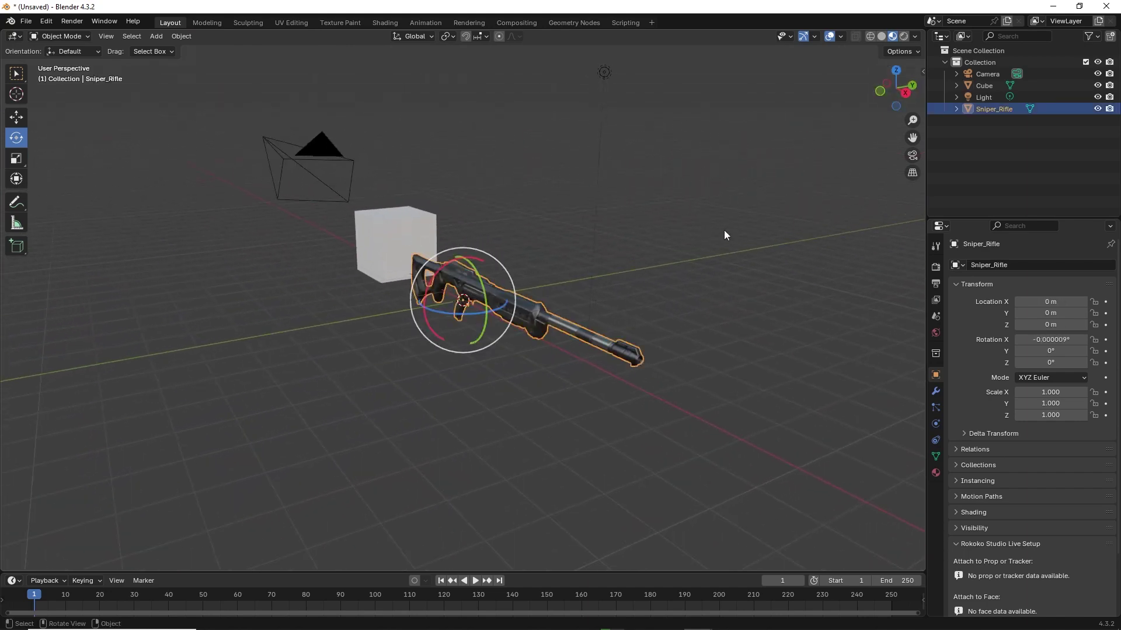
left_click(922, 73)
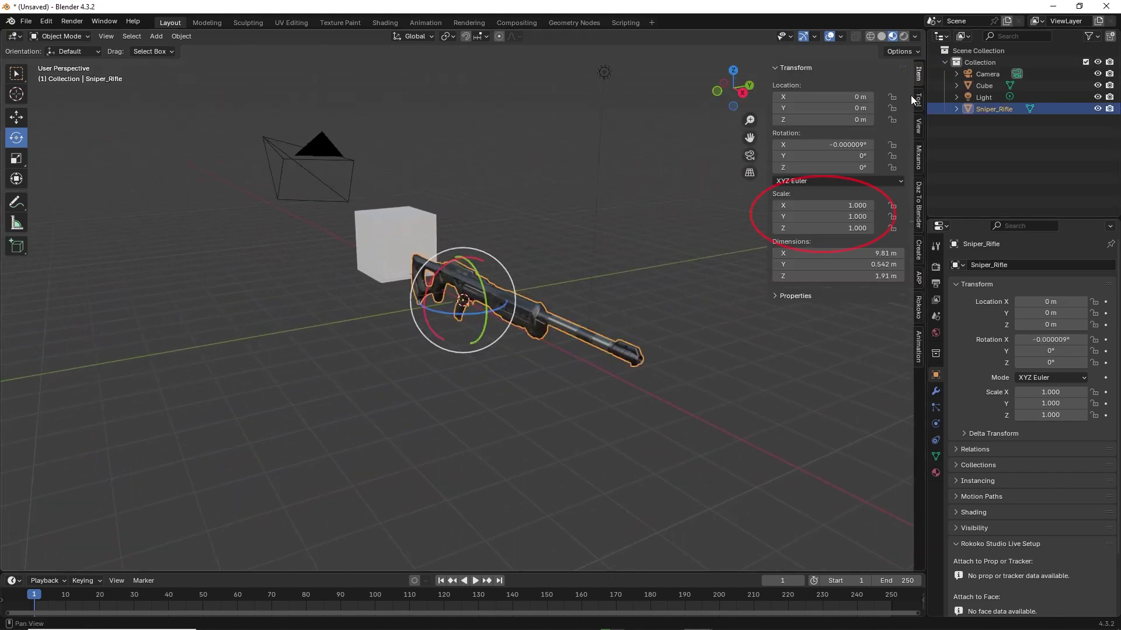
left_click(847, 206)
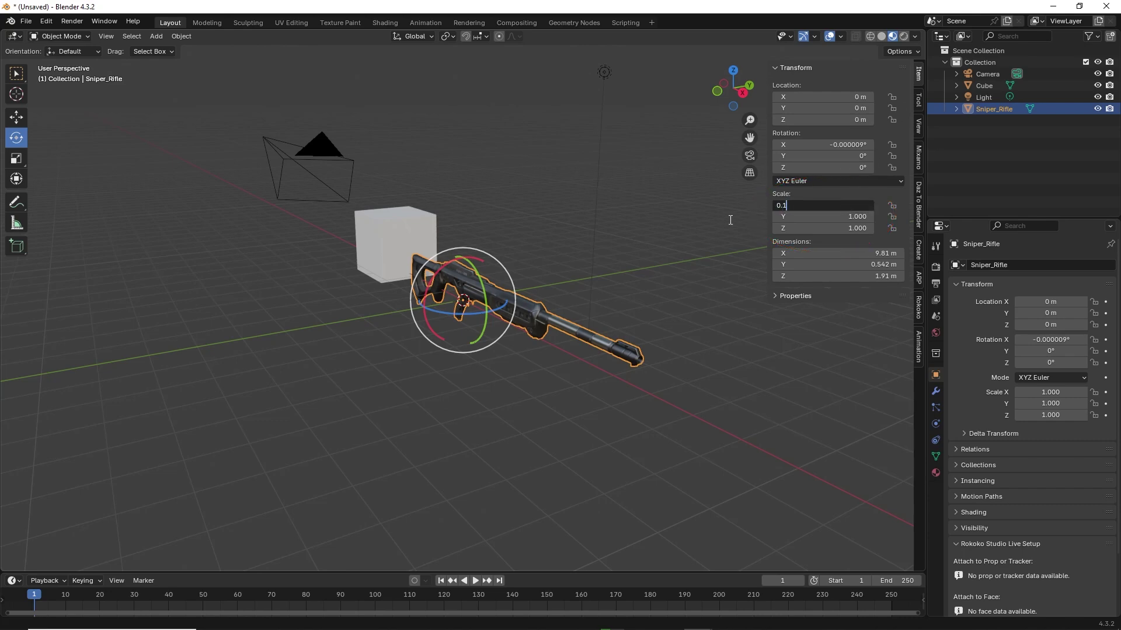
type("0.1")
key("Return")
left_click(823, 218)
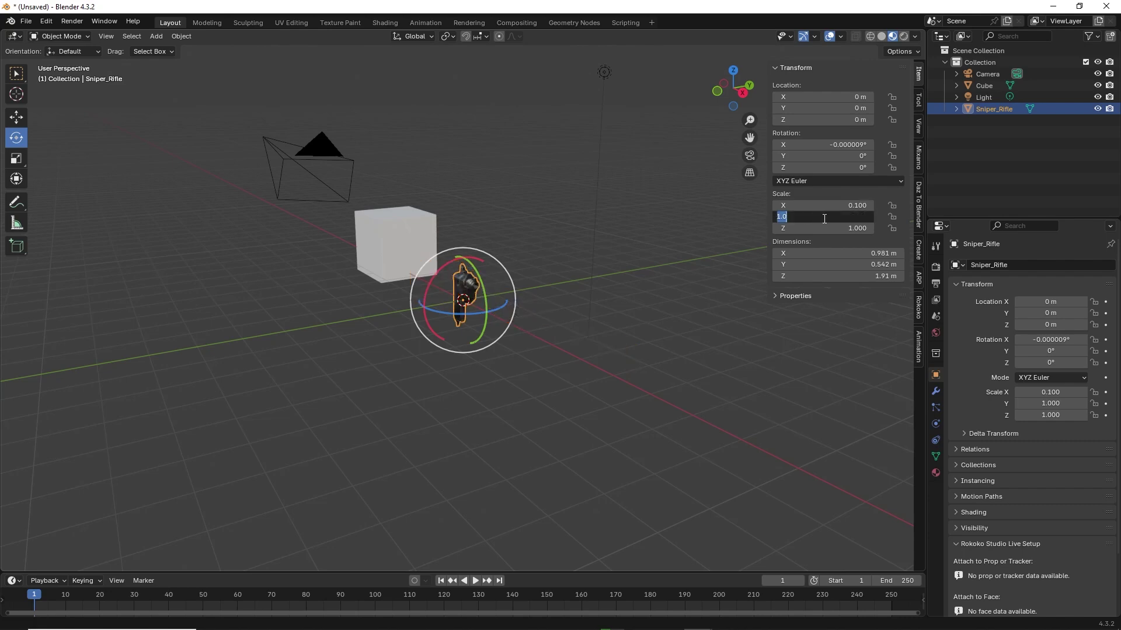
key("Return")
left_click(866, 227)
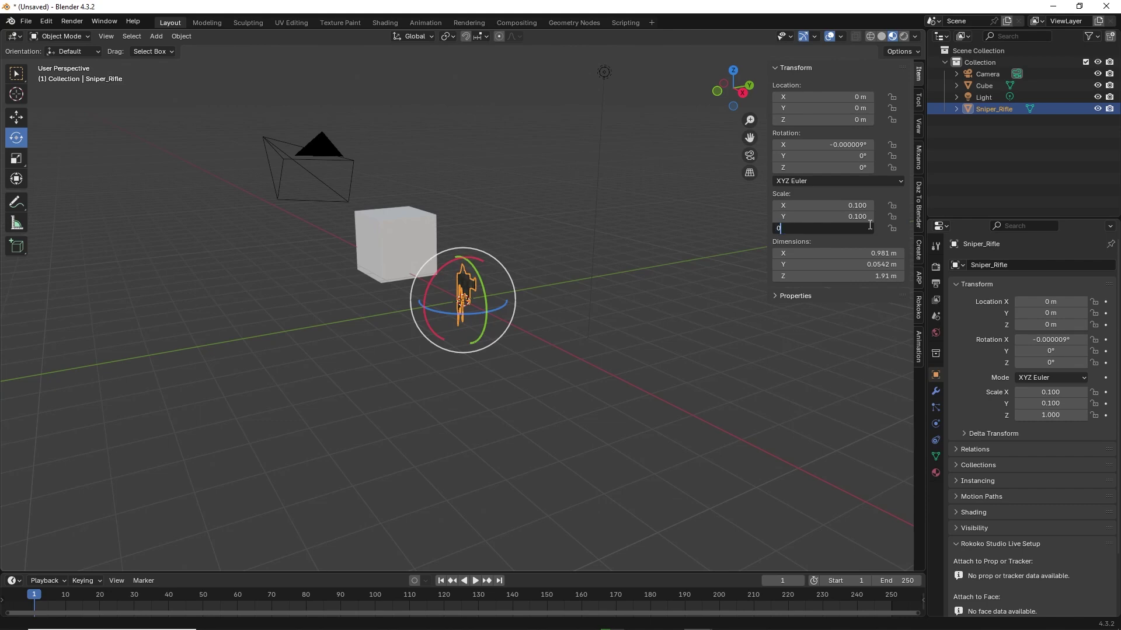
key("Return")
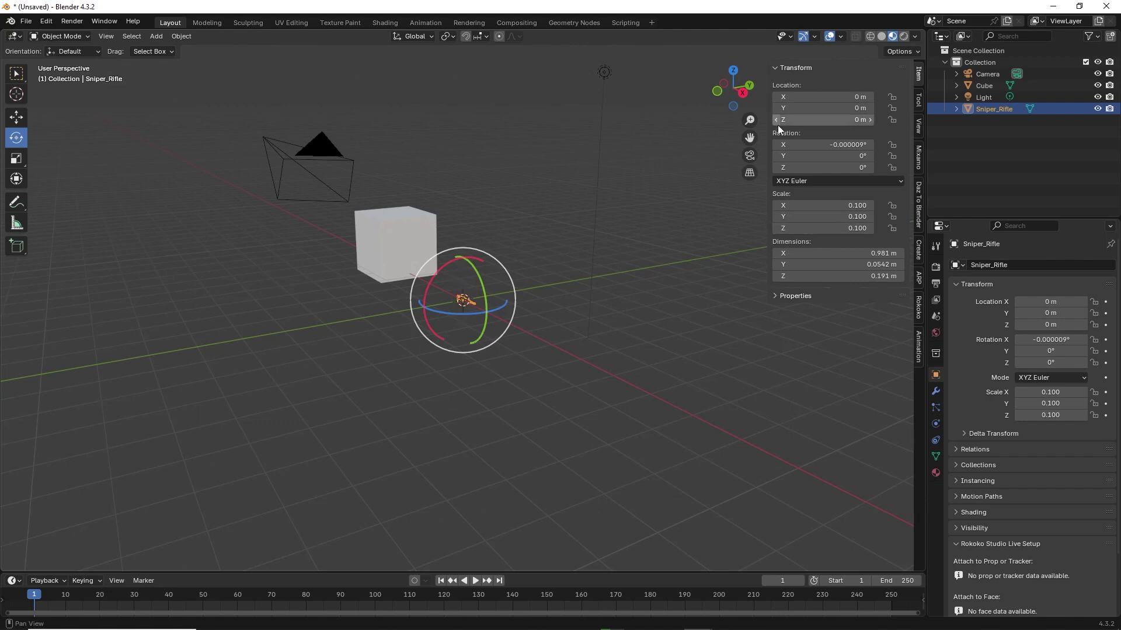
- Close the sidebar, zoom in on the shrunken rifle and reselect it for applying transforms
left_click_drag(771, 125, 920, 173)
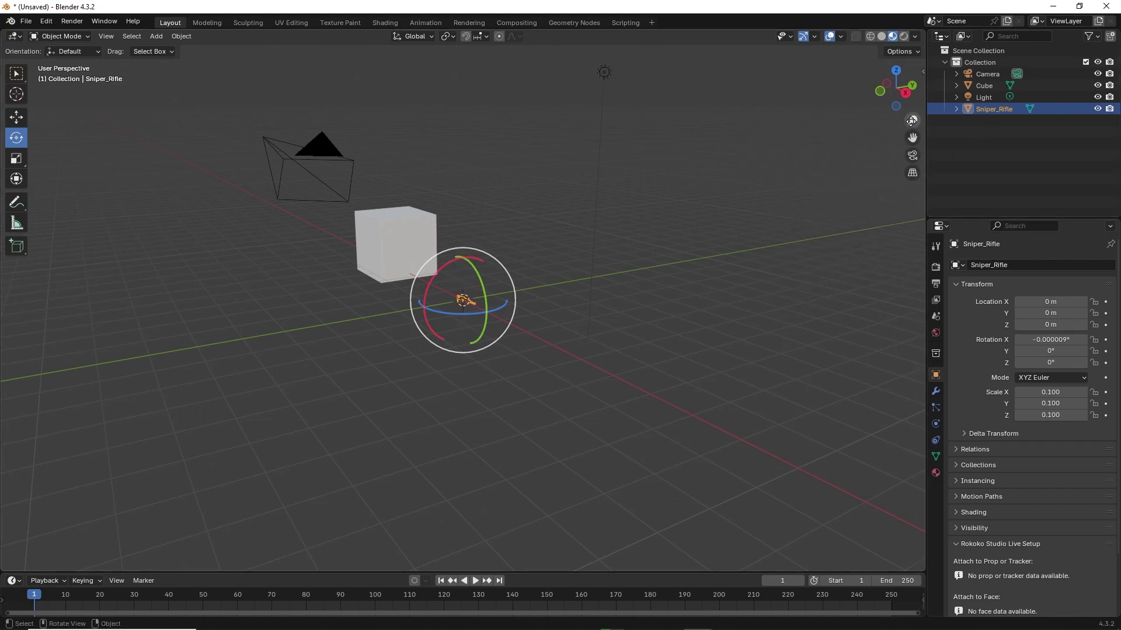
left_click_drag(911, 121, 696, 169)
left_click(641, 227)
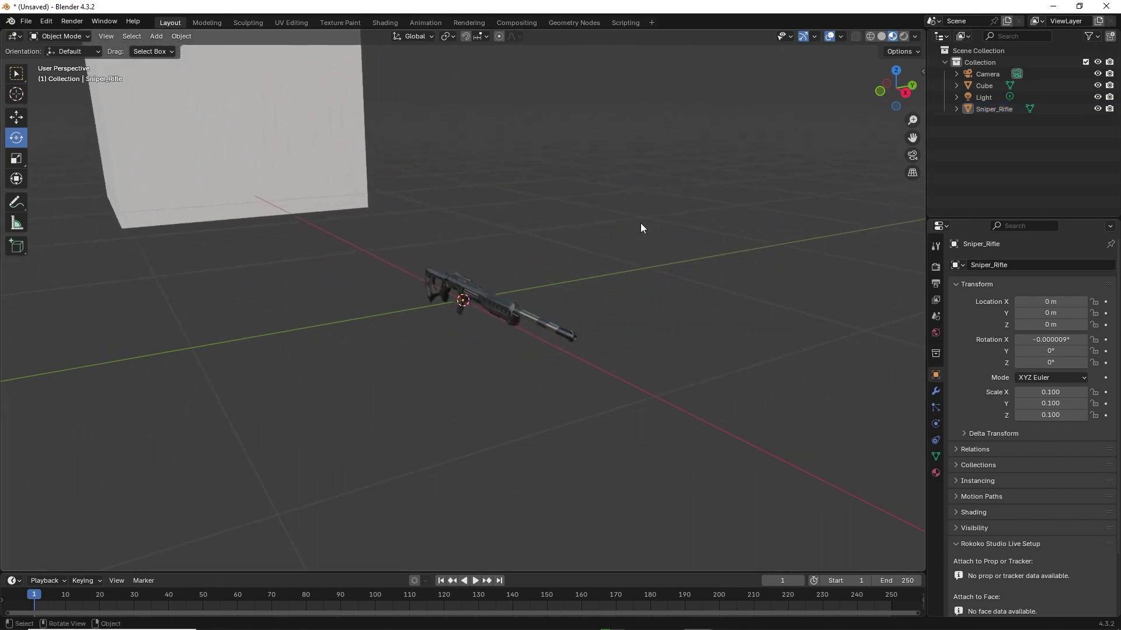
left_click_drag(896, 87, 794, 134)
left_click(516, 295)
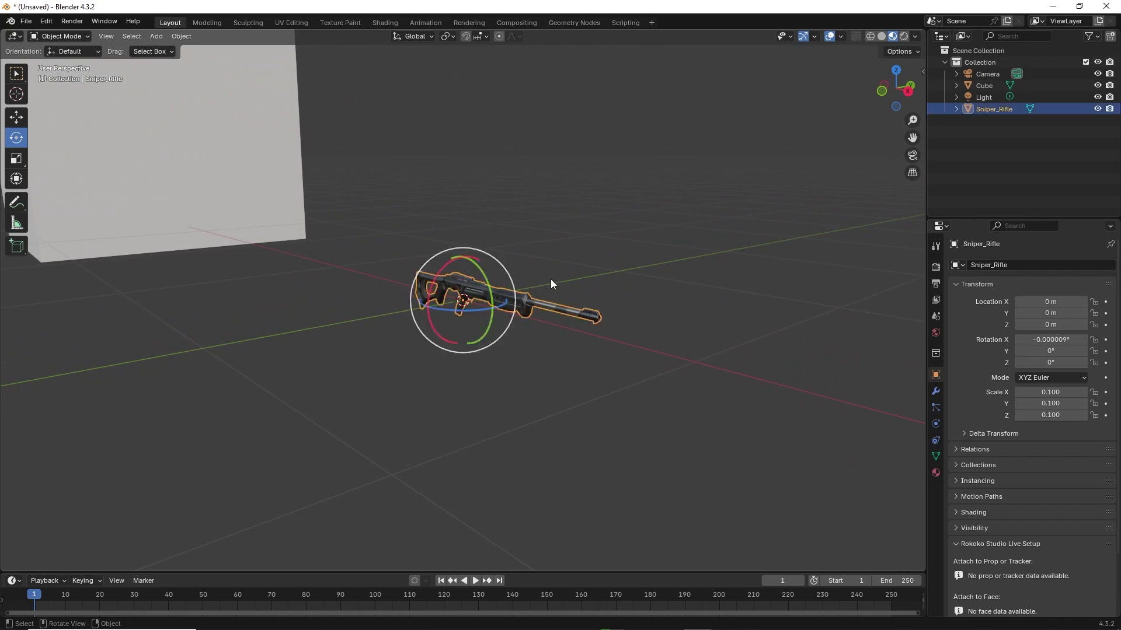
key("ctrl+a")
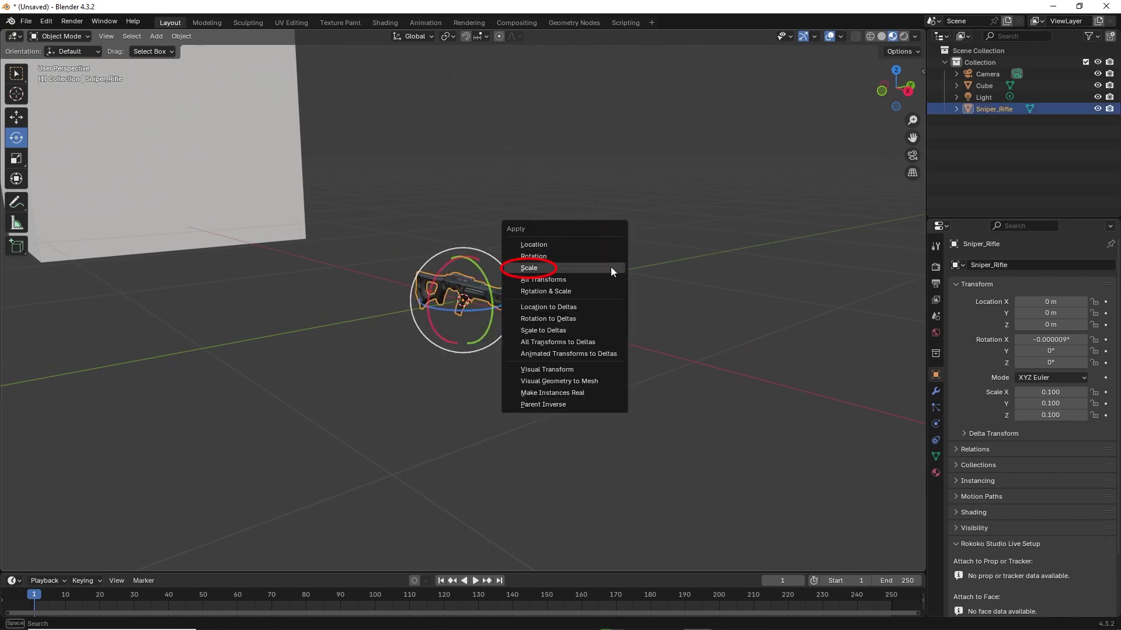
- Apply the rifle's scale so it reads 1.000, then reframe the scene from above
left_click(613, 266)
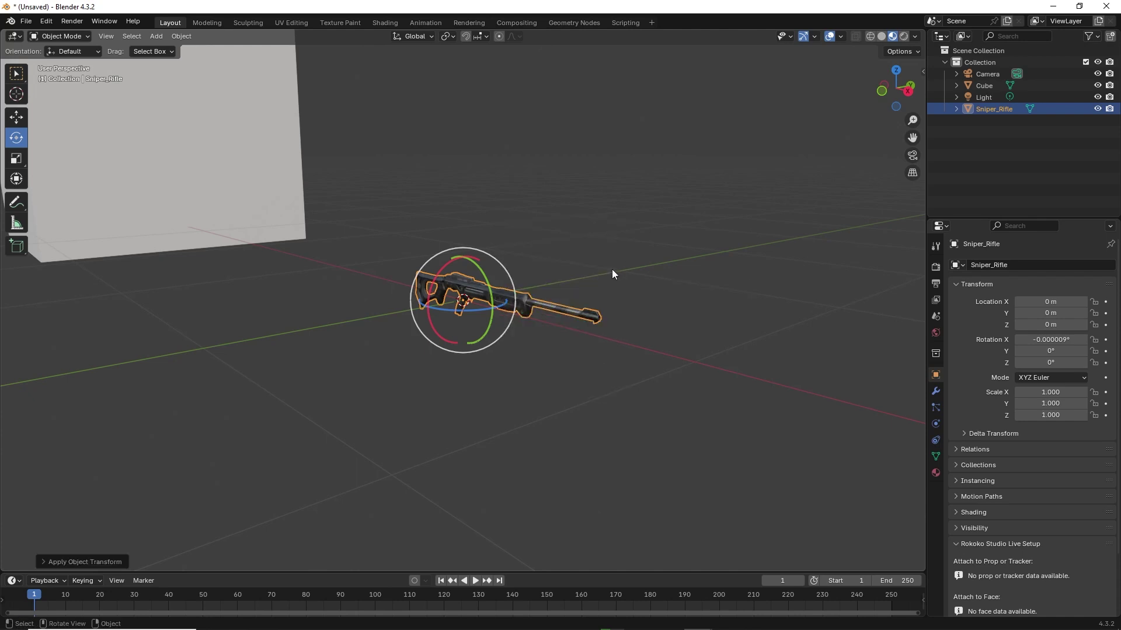
left_click(608, 262)
left_click_drag(891, 106, 879, 201)
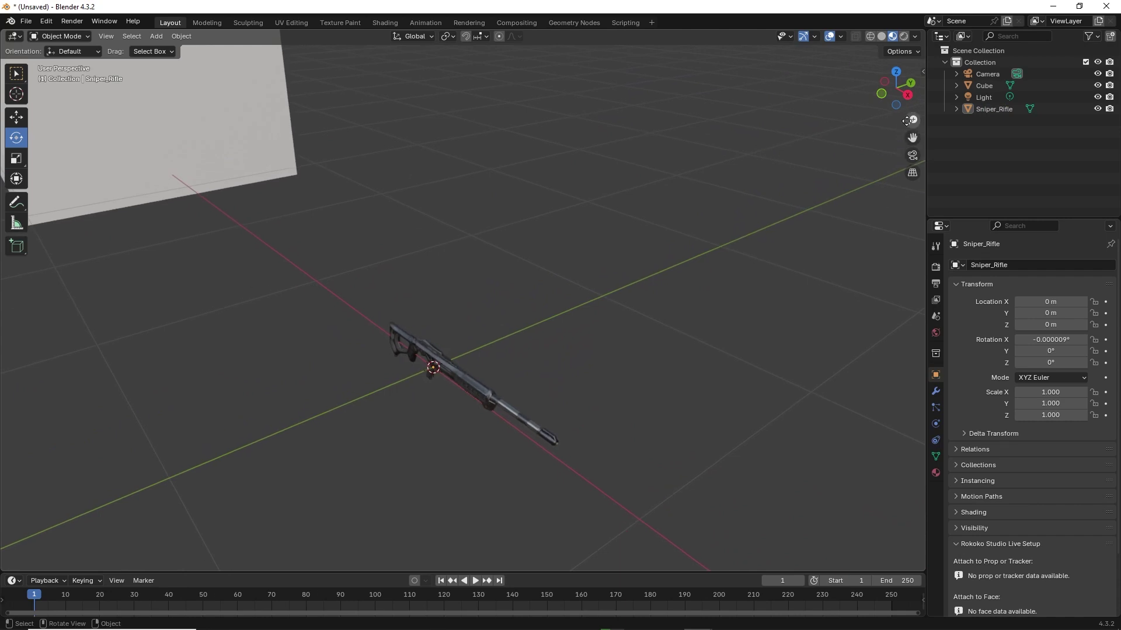
left_click_drag(907, 121, 908, 169)
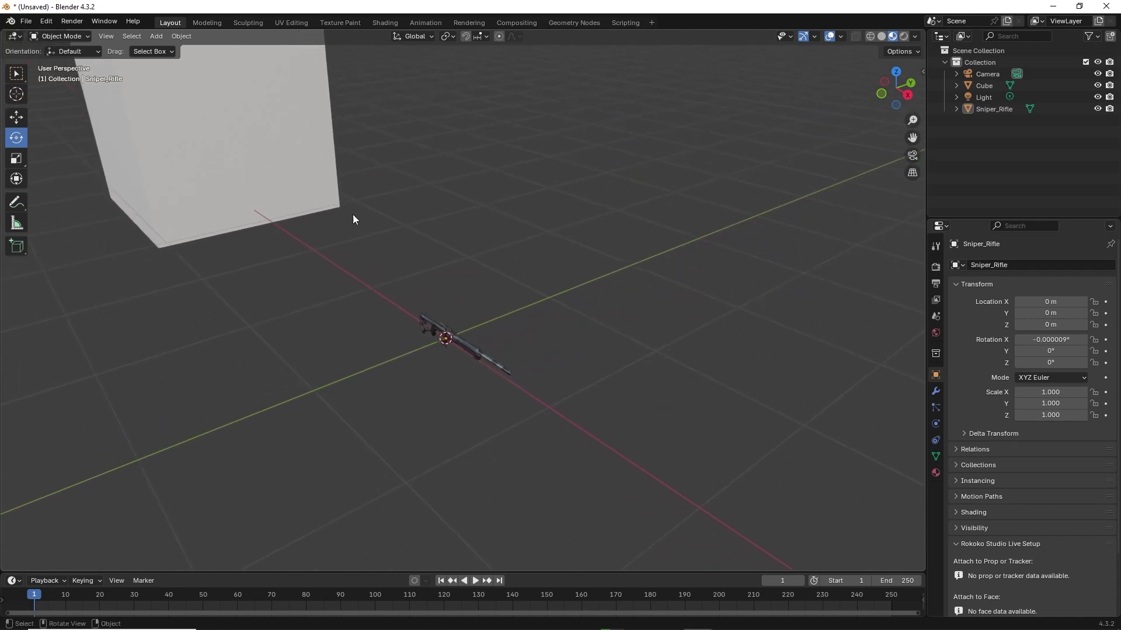
left_click(24, 122)
- Raise the rifle to Z 1.5285 m and rotate it 86.019° about X
left_click(449, 334)
left_click_drag(451, 321, 448, 79)
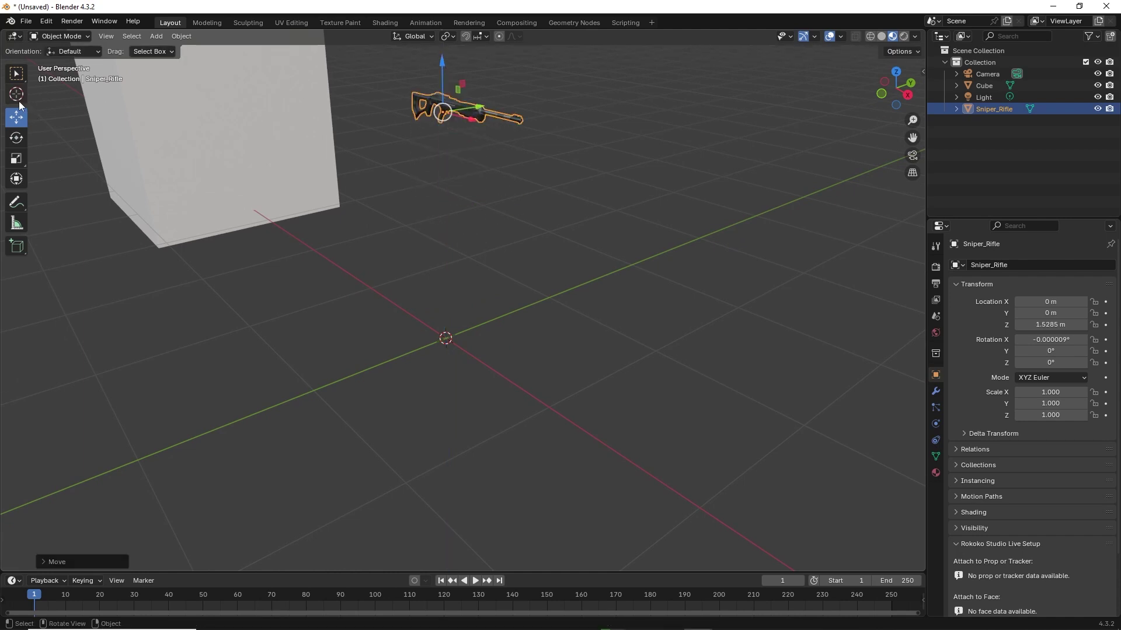
left_click(16, 139)
left_click_drag(421, 77, 358, 187)
left_click(449, 202)
middle_click_drag(923, 127, 586, 157)
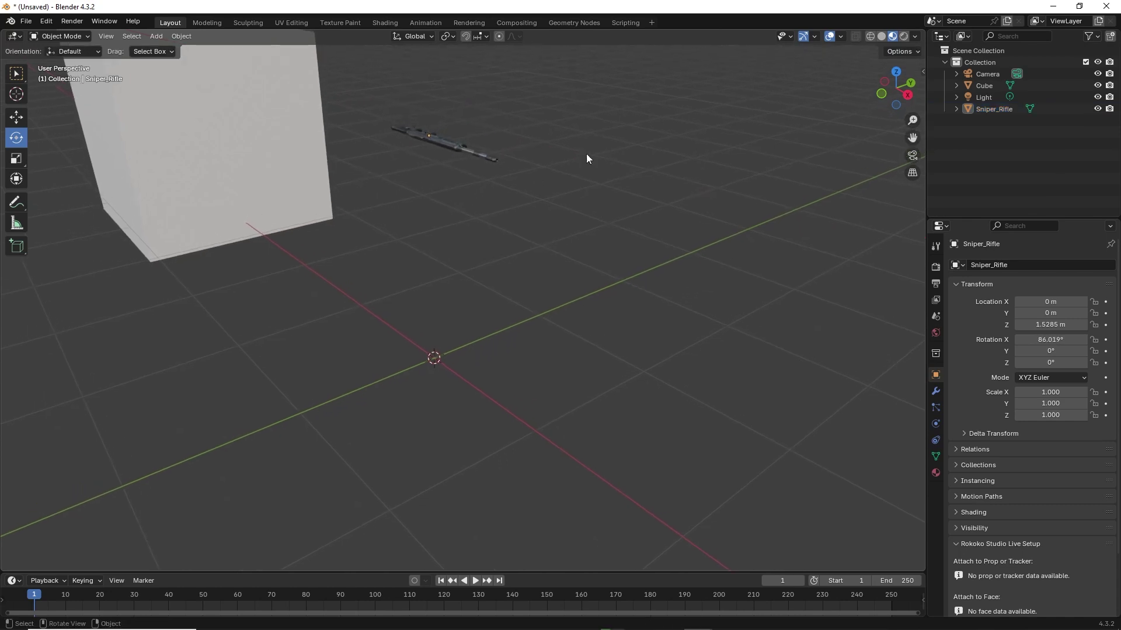
left_click(155, 37)
- Add a ground plane, enlarge it about 2.934 times and apply its scale
mouse_move(158, 50)
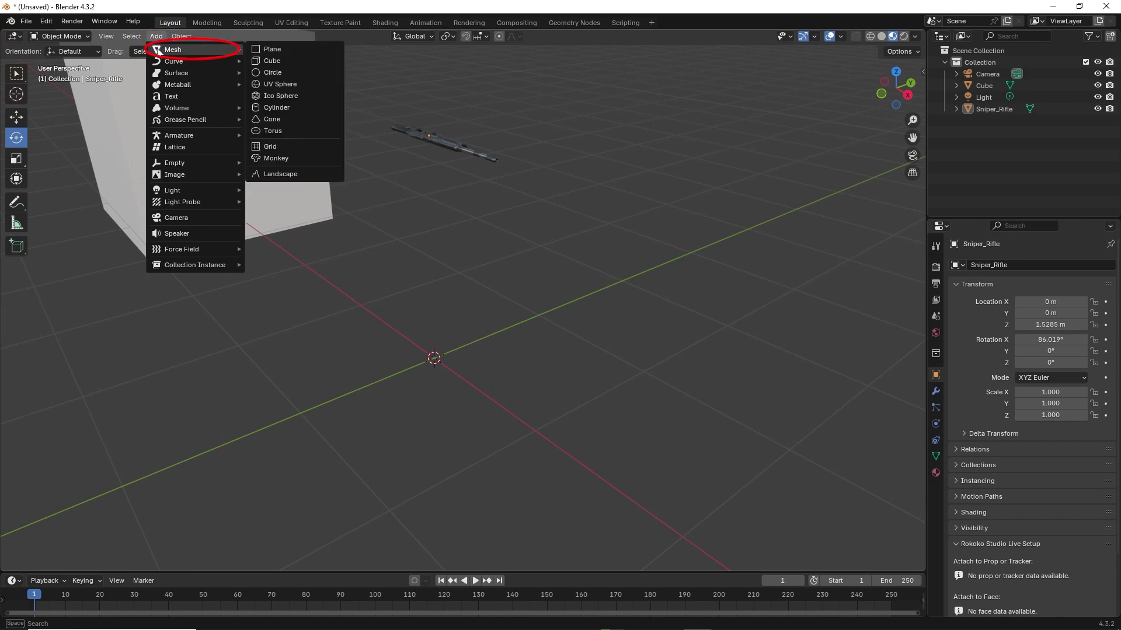
left_click(275, 50)
left_click(16, 159)
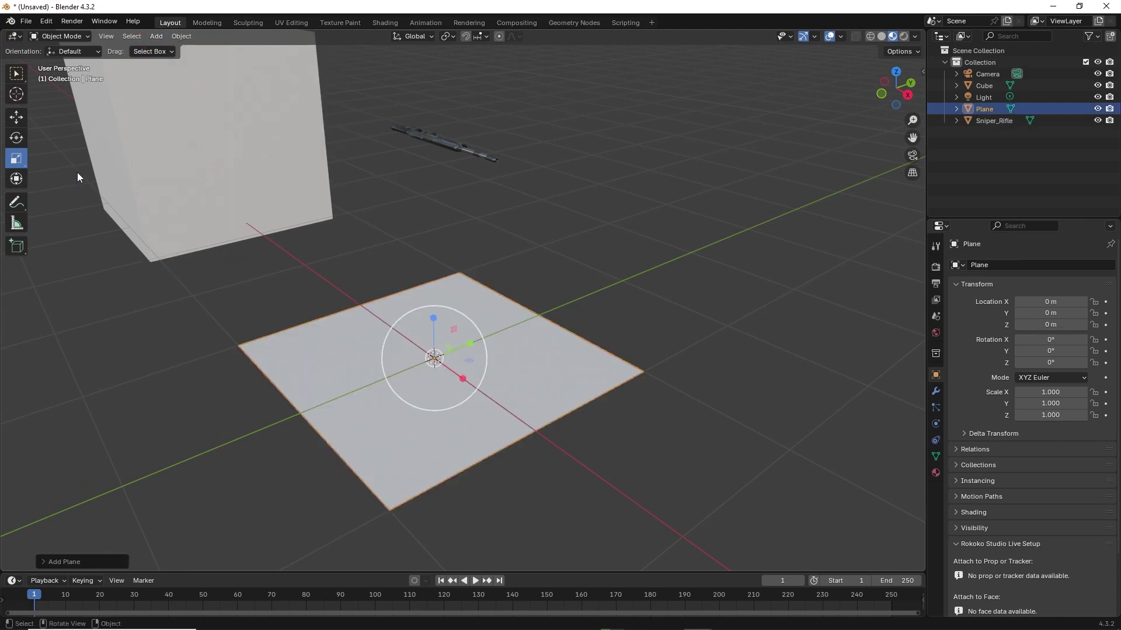
left_click_drag(467, 361, 555, 375)
key("ctrl+a")
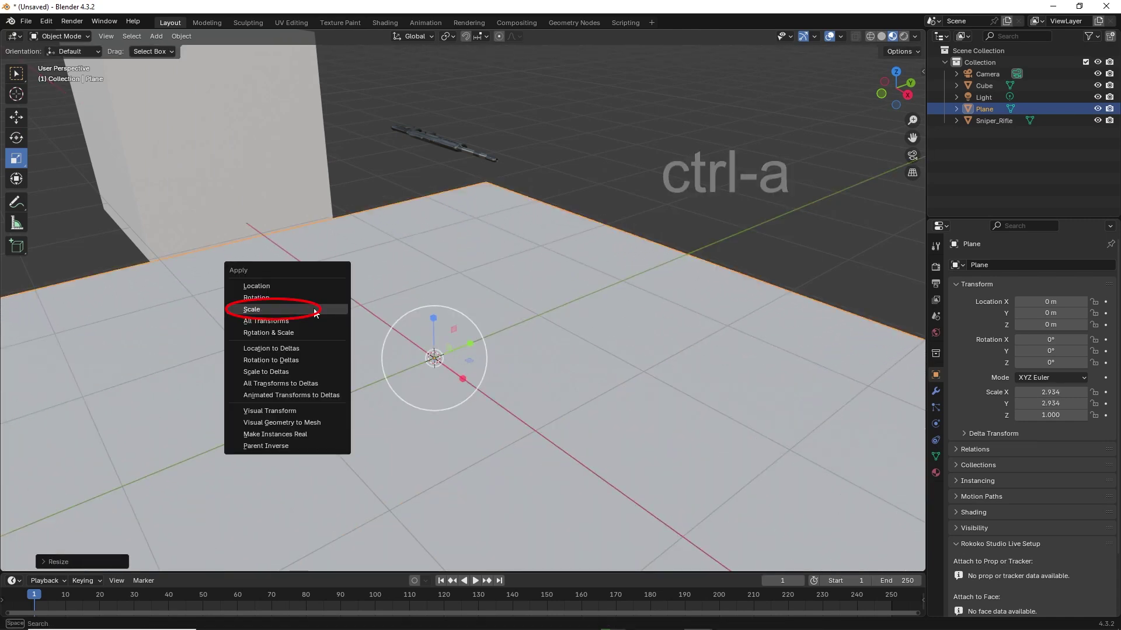
left_click(328, 307)
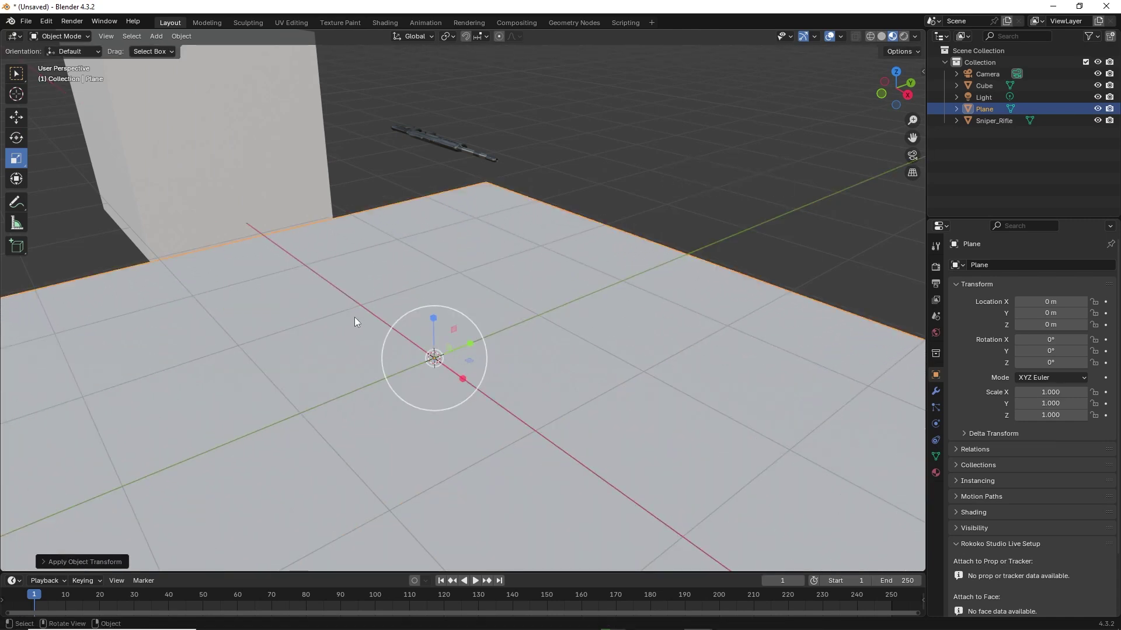
left_click(17, 117)
left_click_drag(432, 309, 458, 149)
right_click(458, 148)
left_click(460, 145)
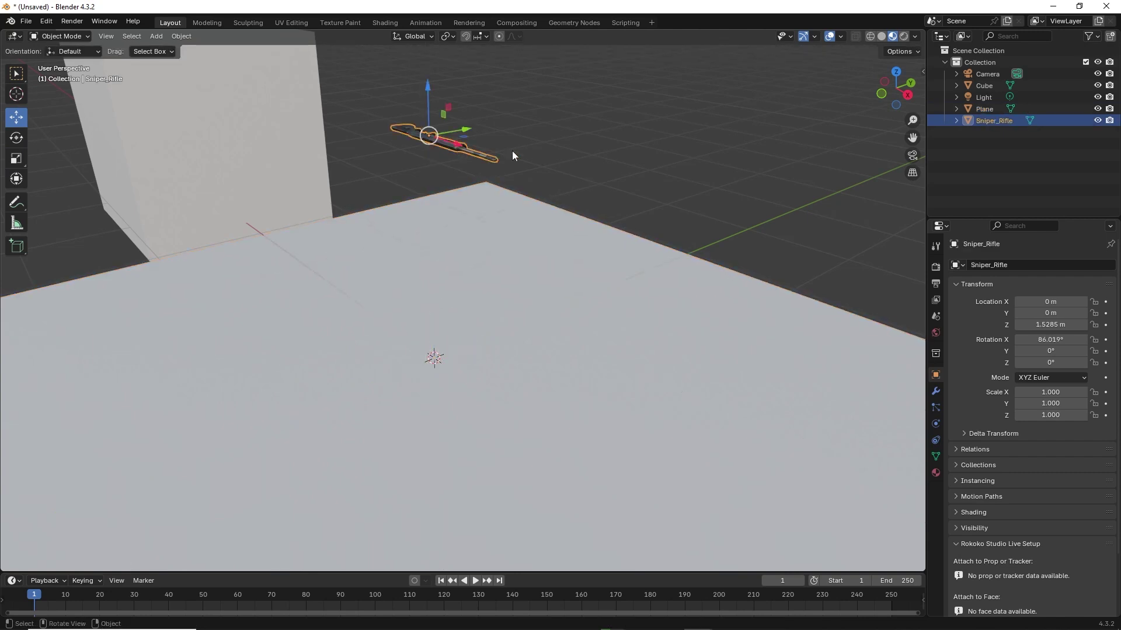
- Make the Sniper_Rifle an active rigid body: 15 kg mass, Mesh collision, bounciness 0.2
left_click(936, 425)
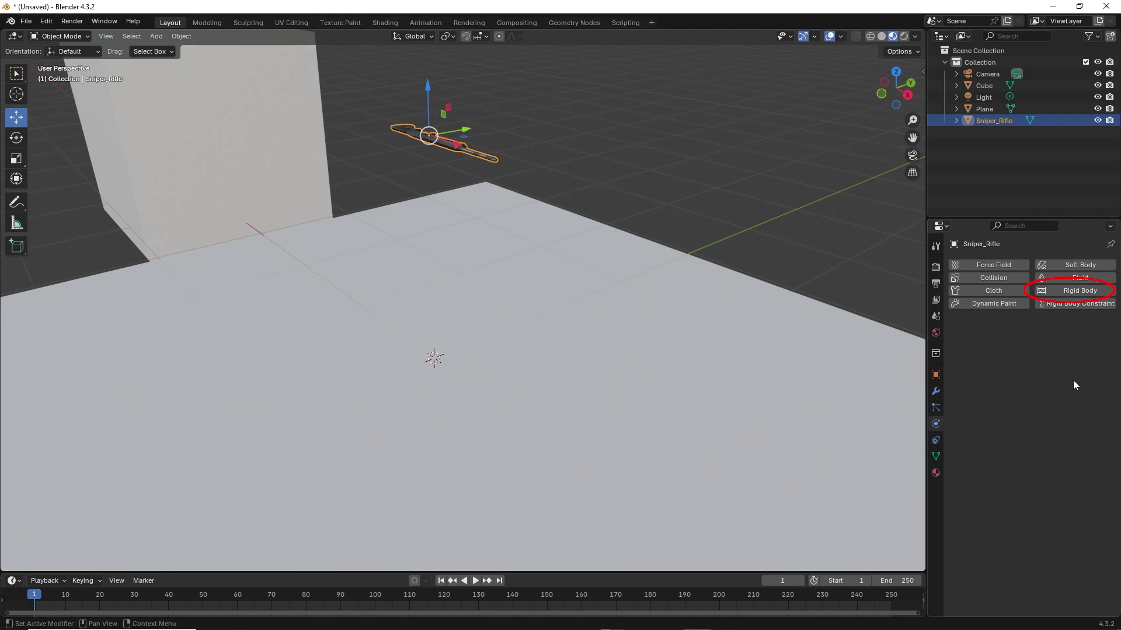
left_click(1079, 290)
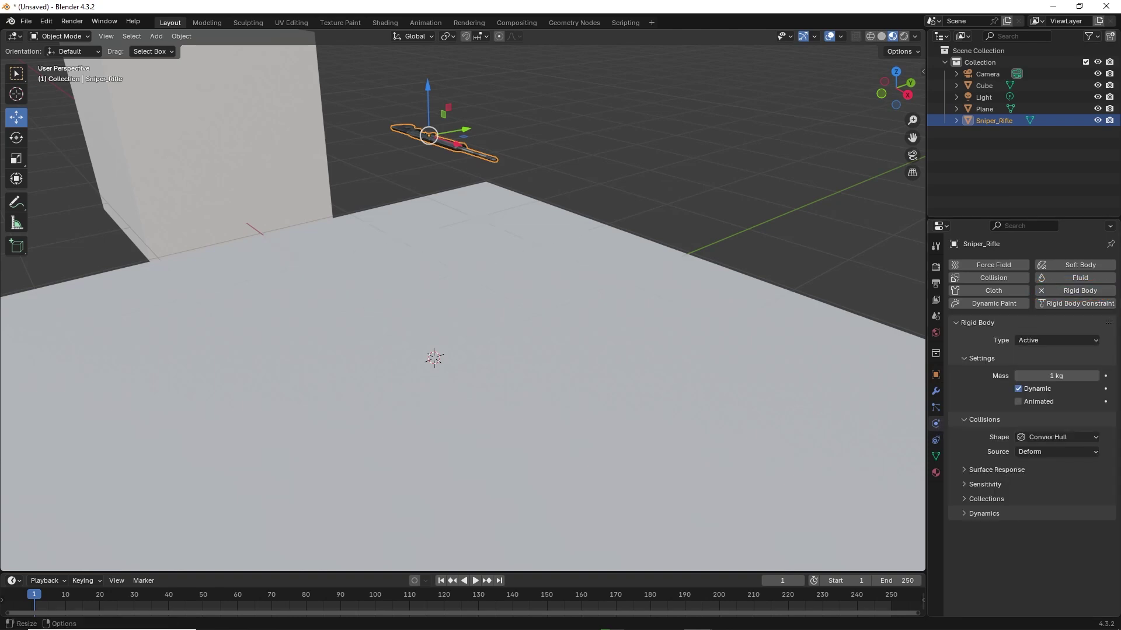
left_click(1061, 379)
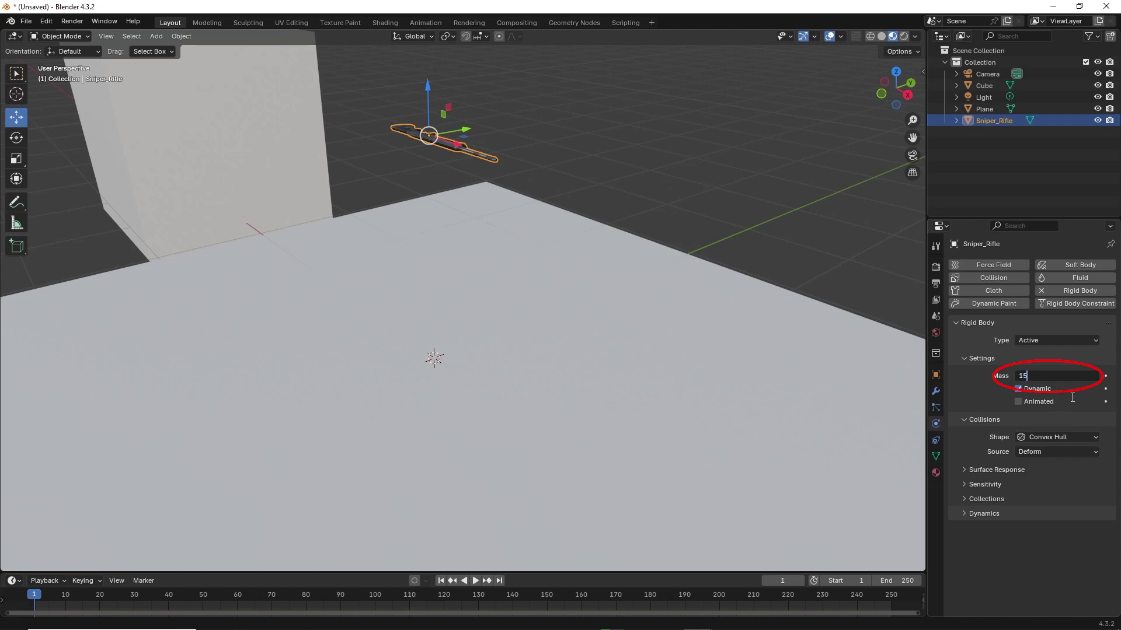
key("Return")
left_click(1074, 437)
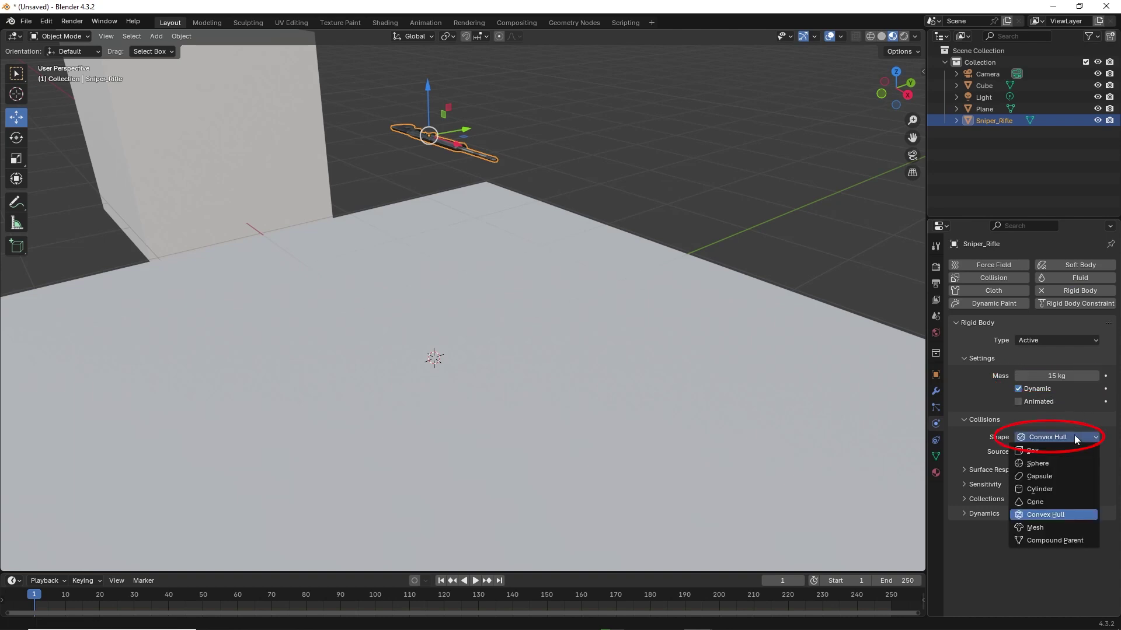
left_click(1062, 527)
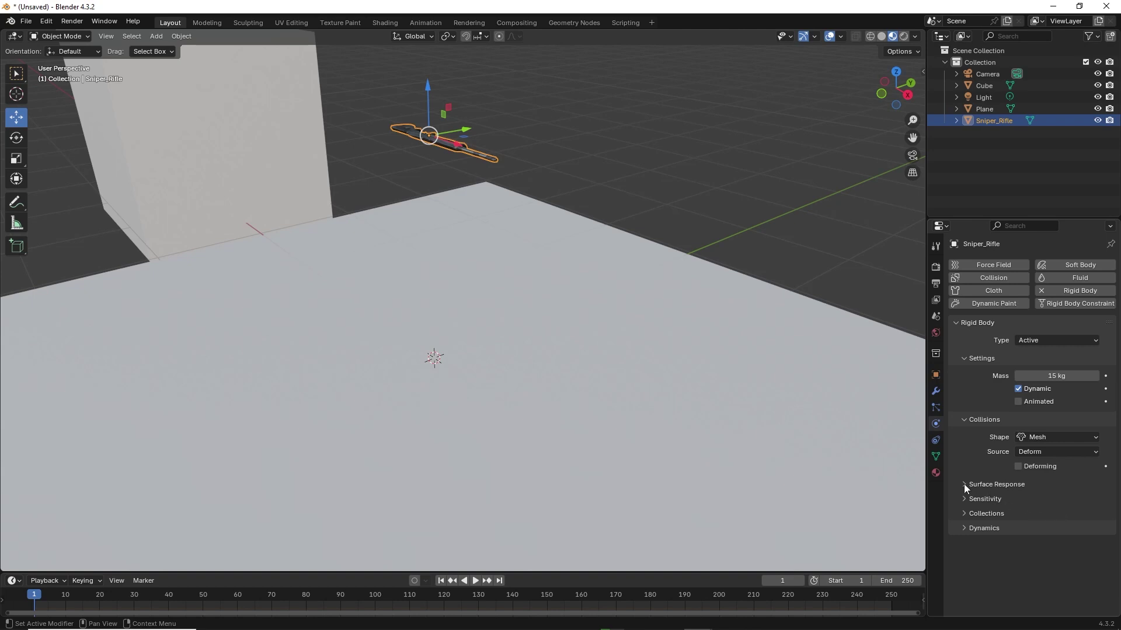
left_click(964, 484)
left_click(1044, 515)
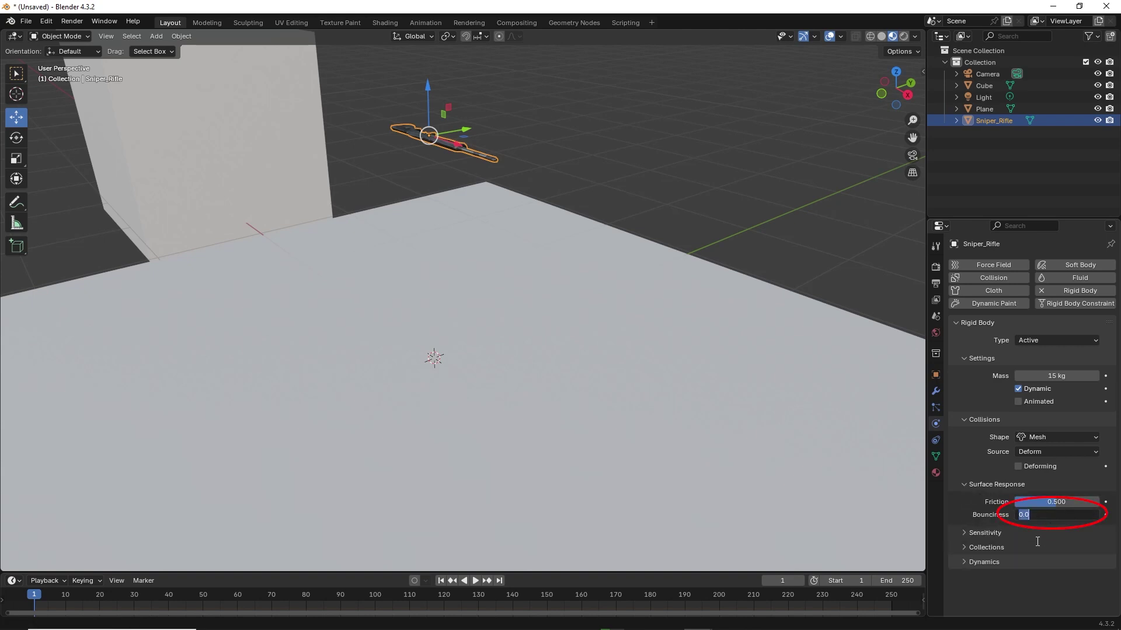
key("Return")
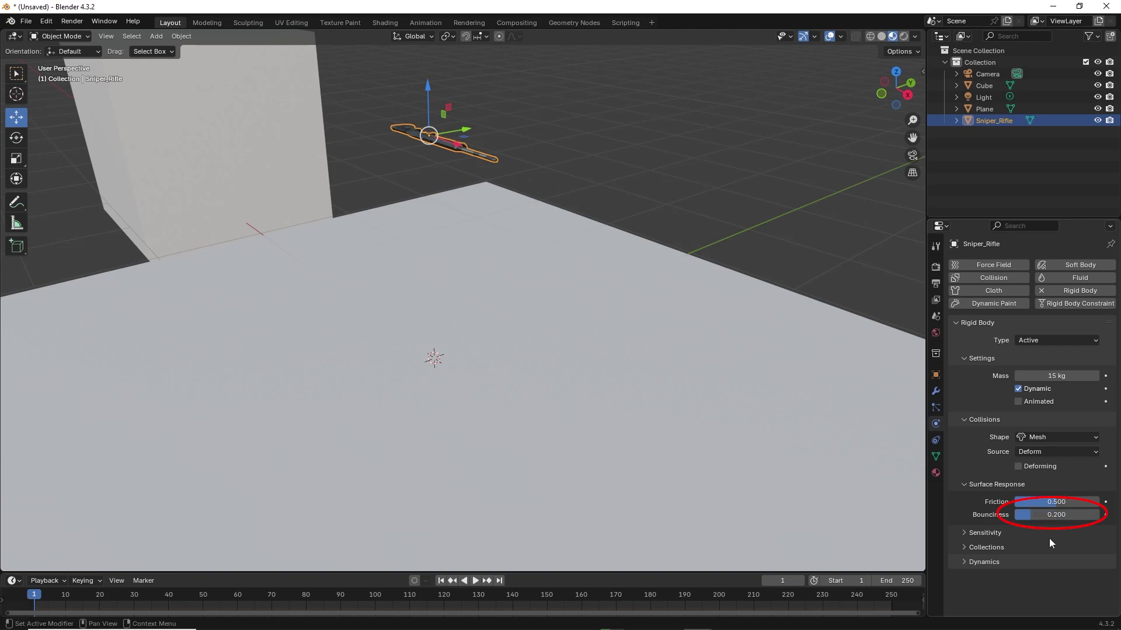
left_click(965, 562)
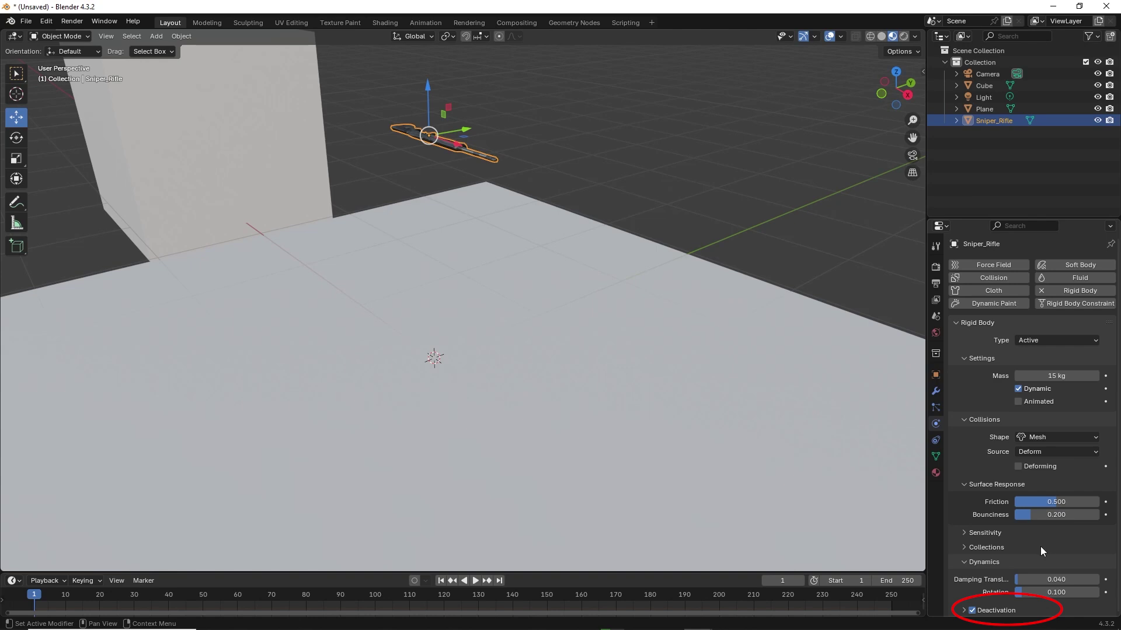
- Set the ground Plane's rigid body type to Passive with bounciness 0.5
left_click(803, 404)
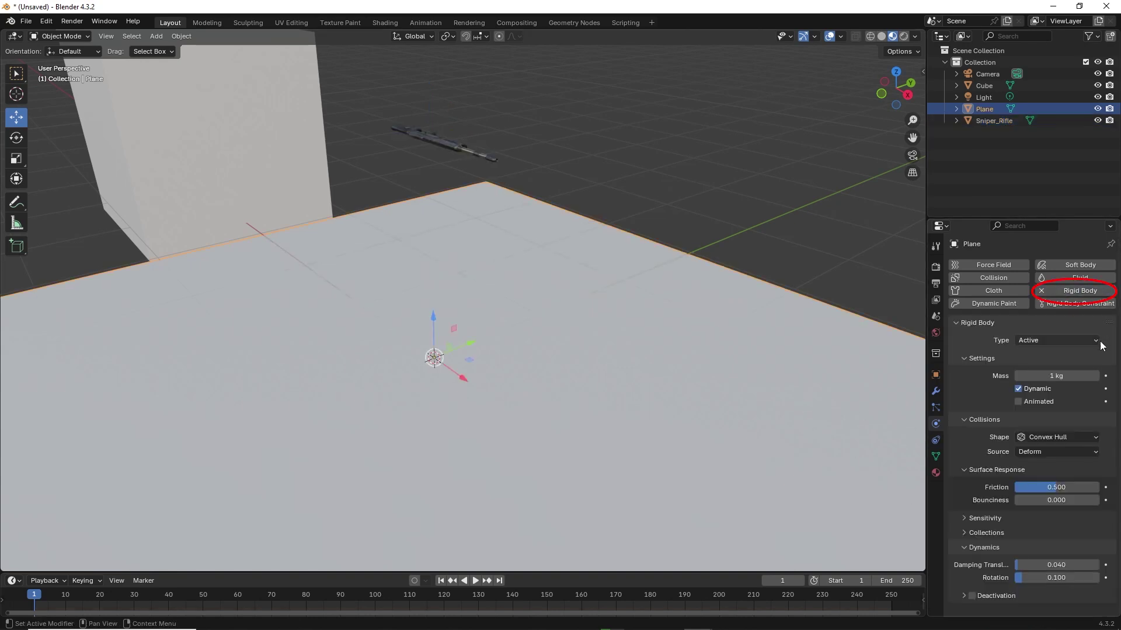
left_click(1098, 344)
left_click(1085, 367)
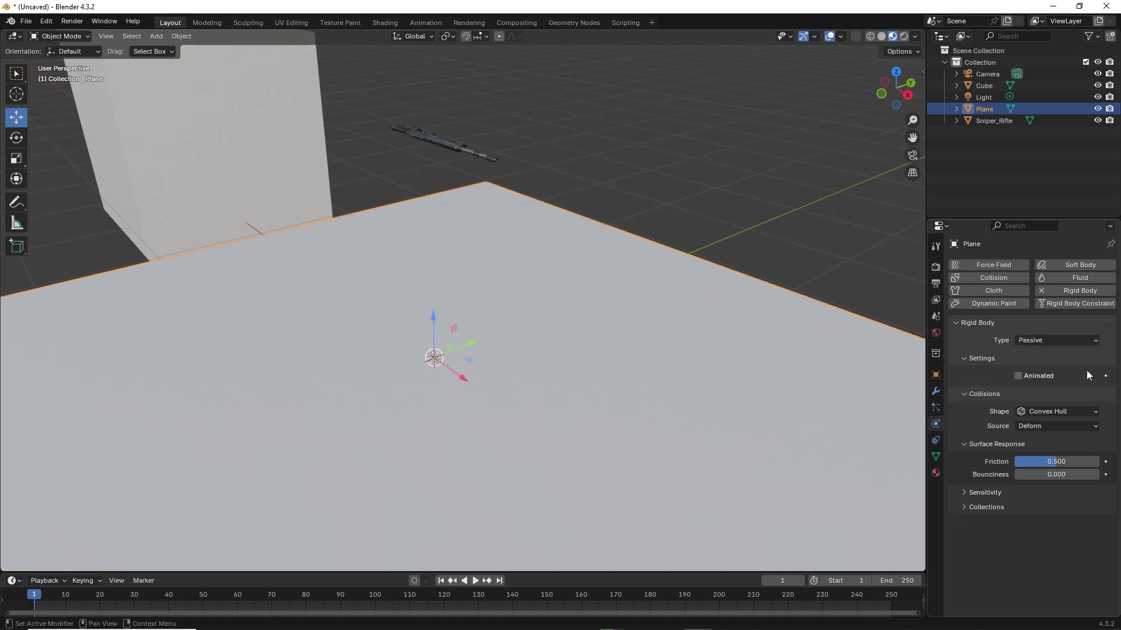
left_click(1044, 477)
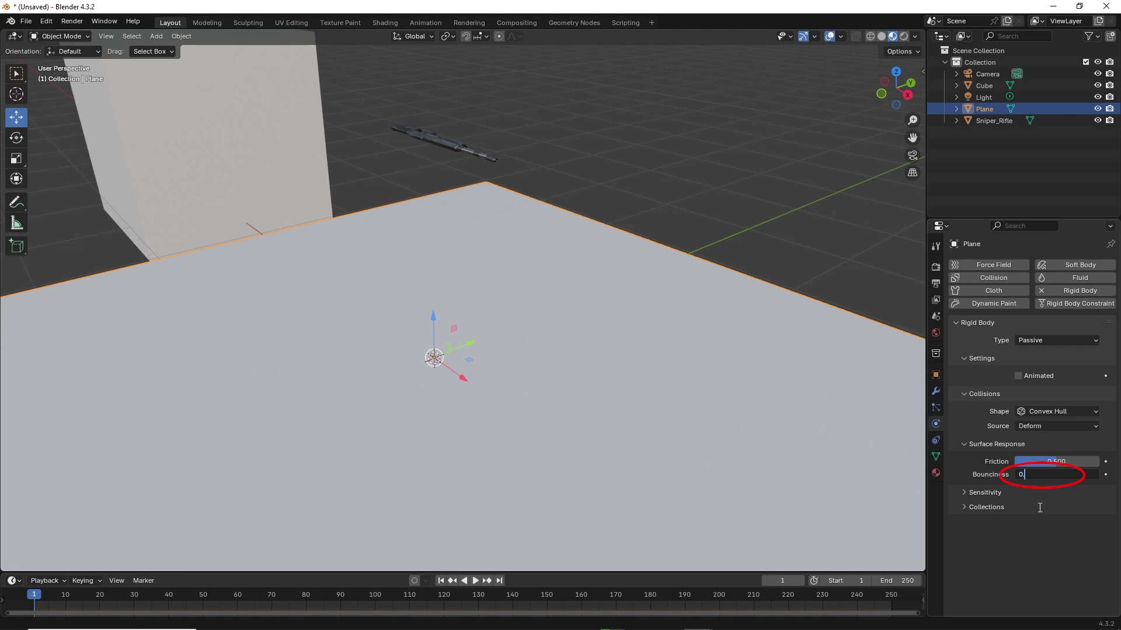
key("Return")
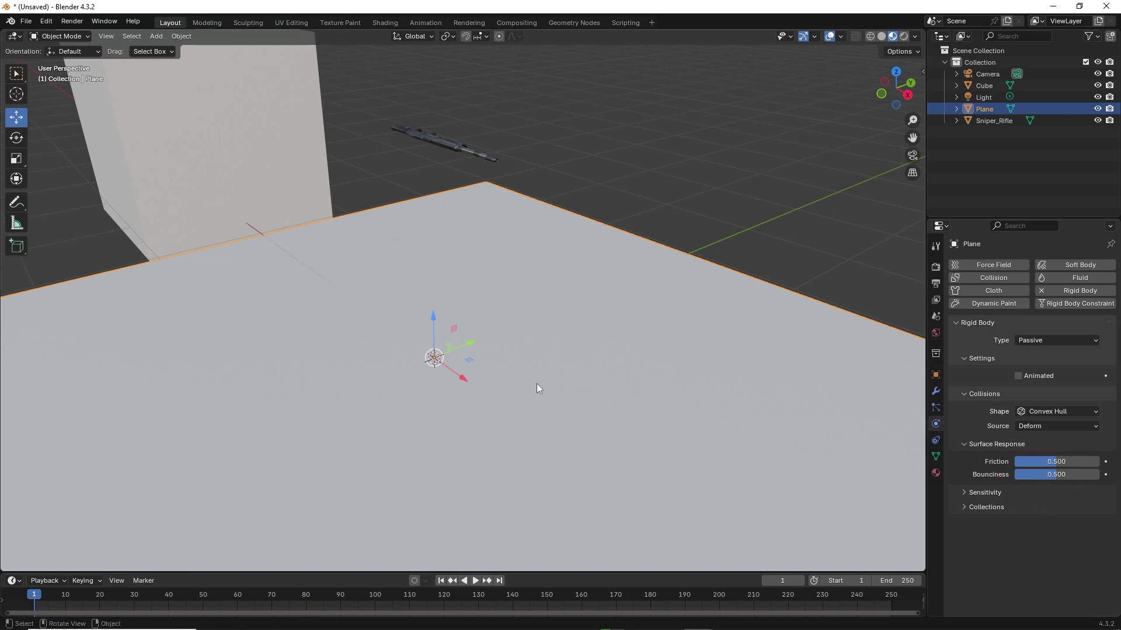
- Play the Sniper_Rifle rigid-body drop from frame 1 to watch it fall and land
left_click(443, 142)
left_click(475, 581)
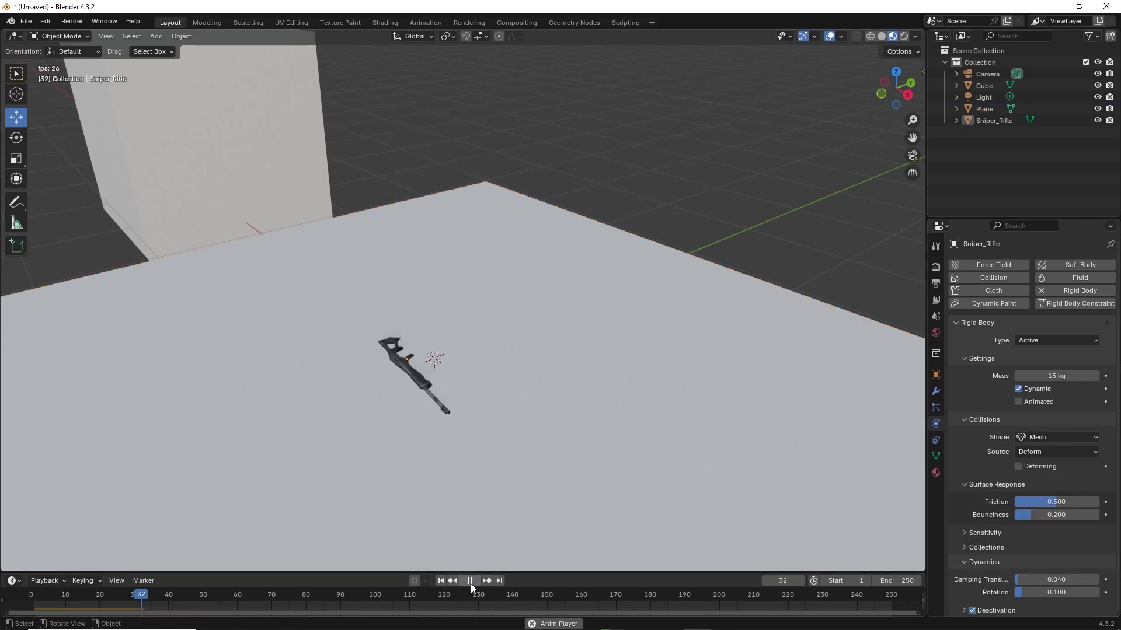
left_click(441, 581)
left_click(470, 584)
key("shift+Left")
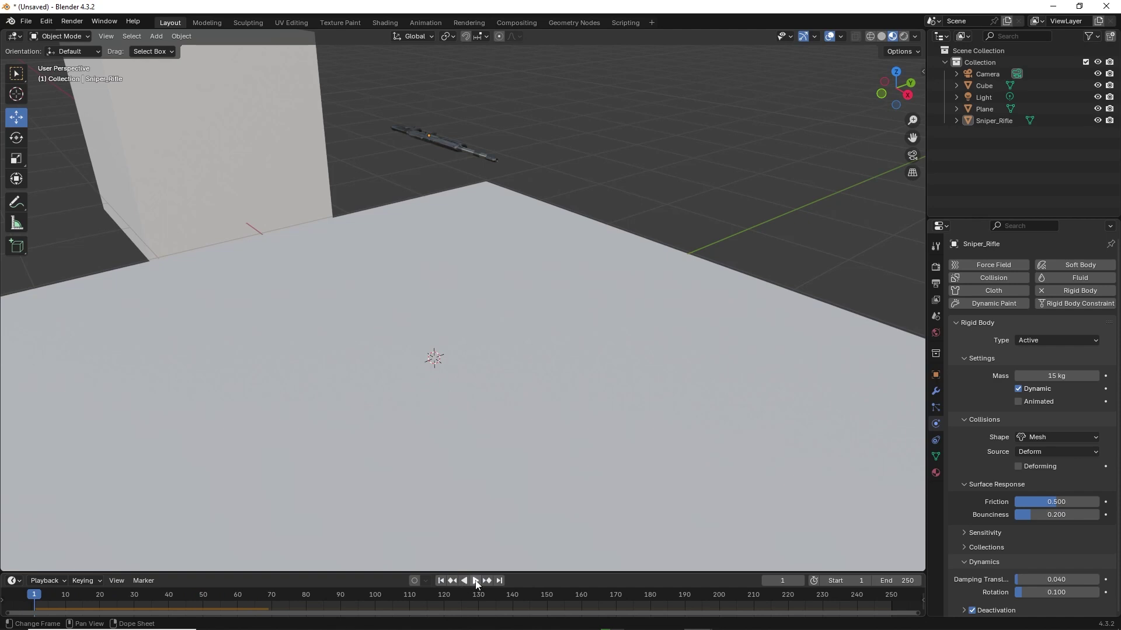
left_click(475, 581)
left_click(473, 581)
- Bake the rifle's rigid-body motion to keyframes, confirming the bake settings
left_click(403, 363)
left_click(181, 36)
mouse_move(246, 354)
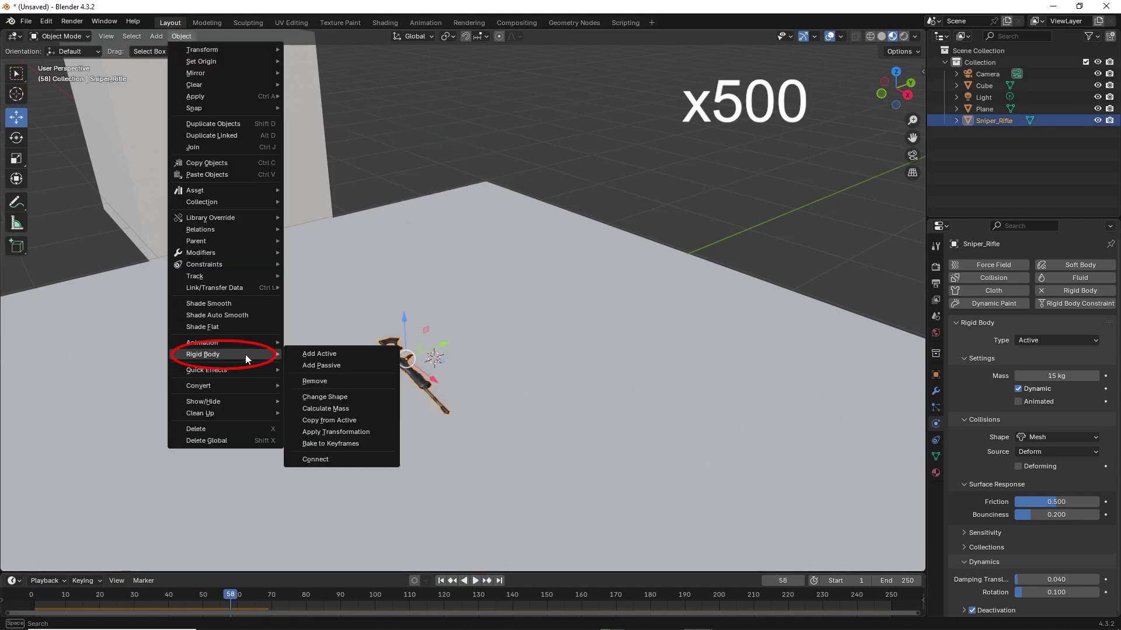
left_click(331, 444)
left_click(325, 497)
- Play back and scrub the baked rifle animation, checking frames 28 and 56
key("shift+Left")
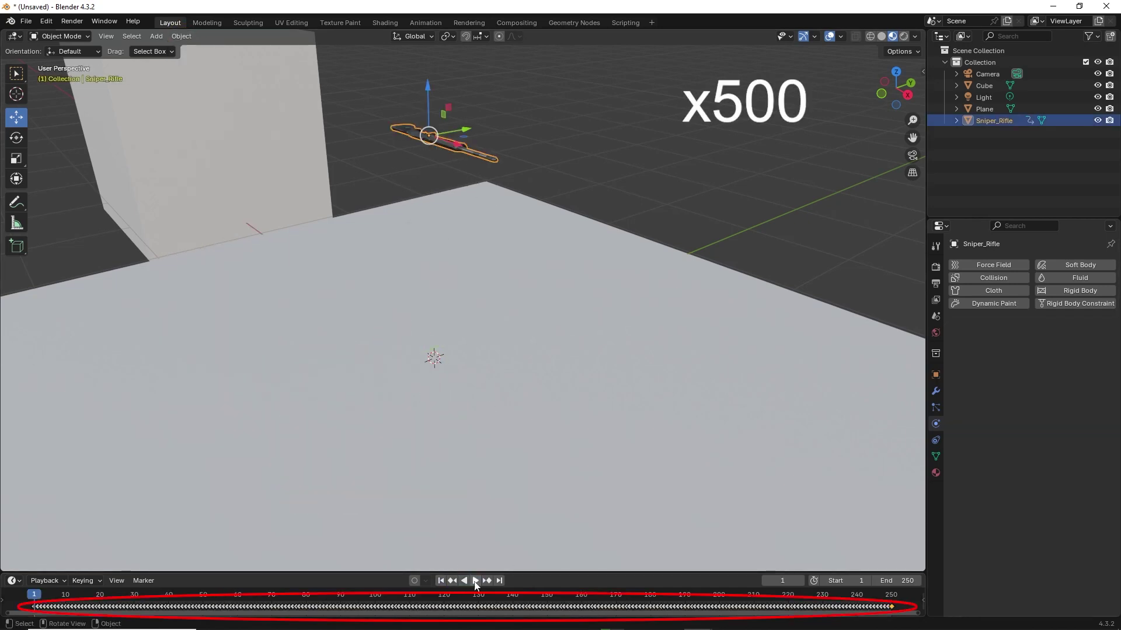
left_click(476, 581)
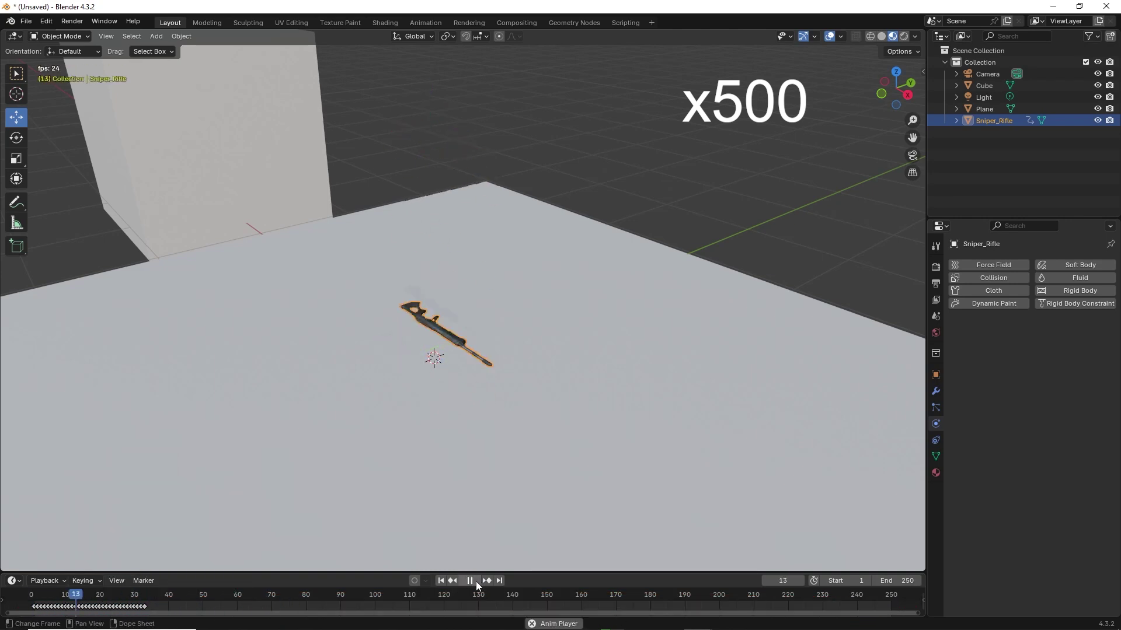
left_click(475, 581)
left_click_drag(131, 596, 128, 599)
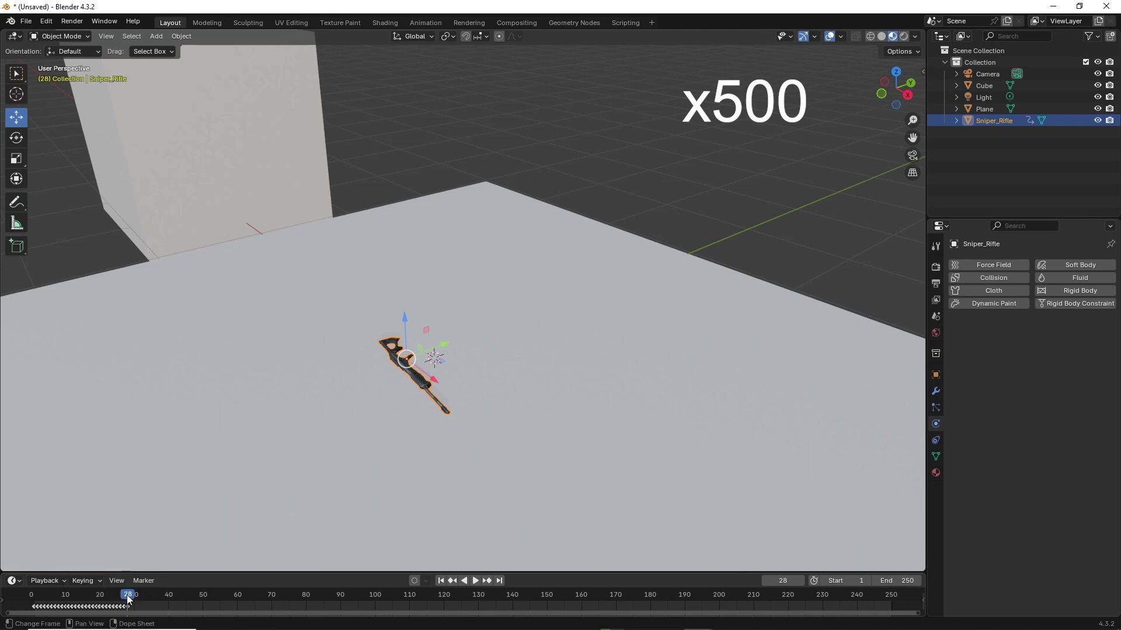
left_click(475, 581)
left_click(468, 578)
- Set up an FBX export of the rifle with Path Mode Copy and rename the file
left_click(26, 21)
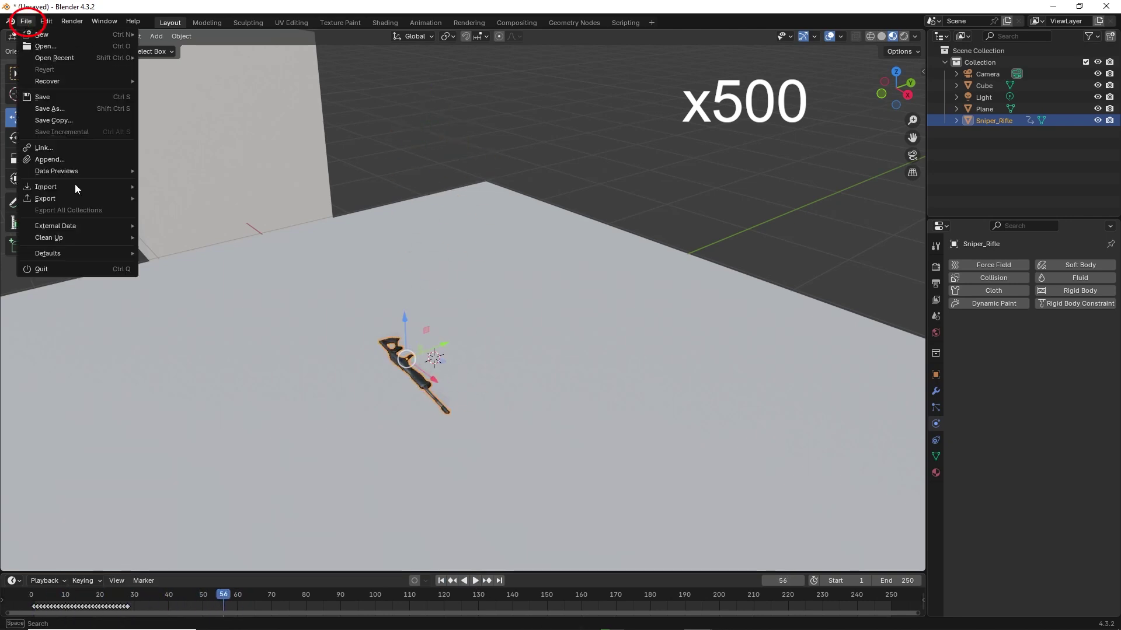
mouse_move(75, 198)
left_click(175, 305)
left_click(845, 220)
left_click(823, 296)
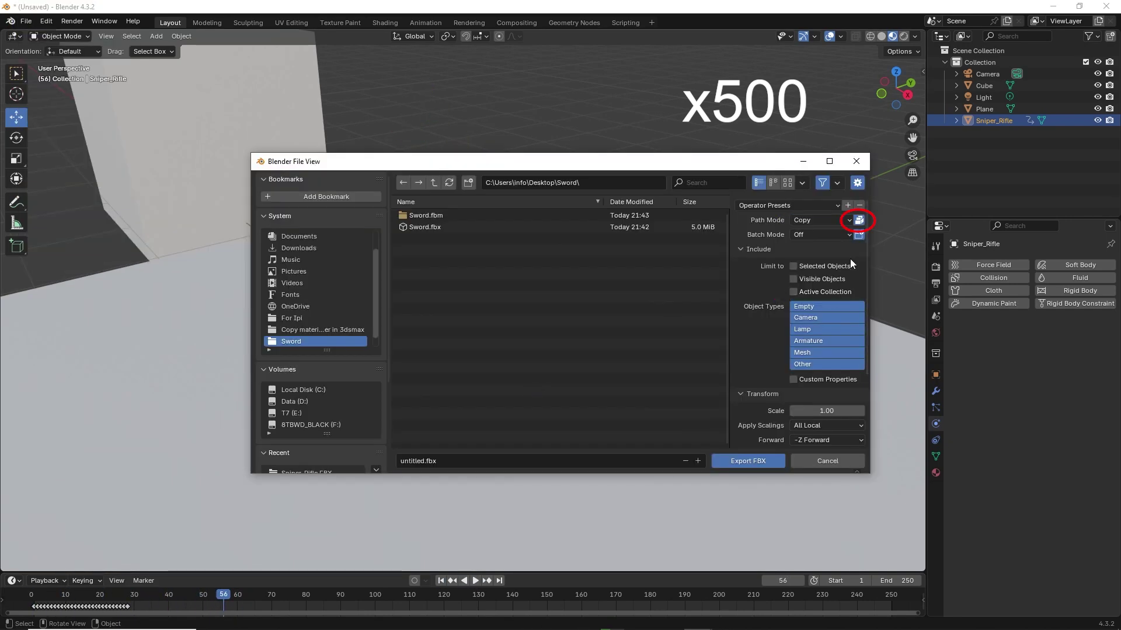
left_click(441, 464)
- Export the rifle FBX, then import it into the 3ds Max sword scene with default settings
left_click(748, 461)
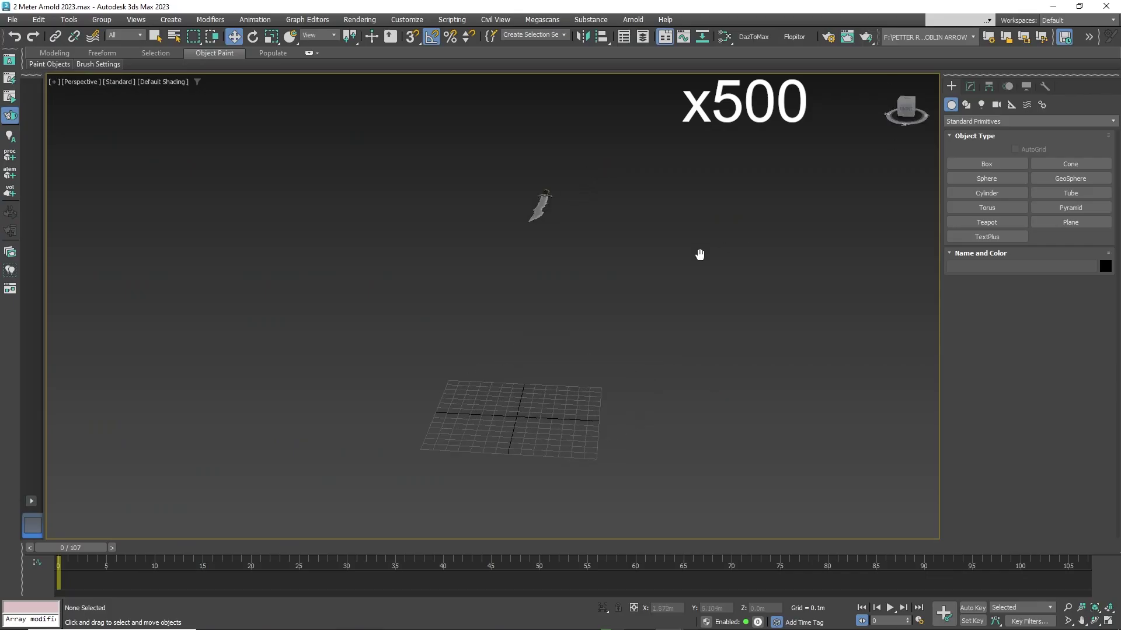
left_click(27, 28)
left_click(50, 173)
left_click(83, 89)
left_click(1089, 600)
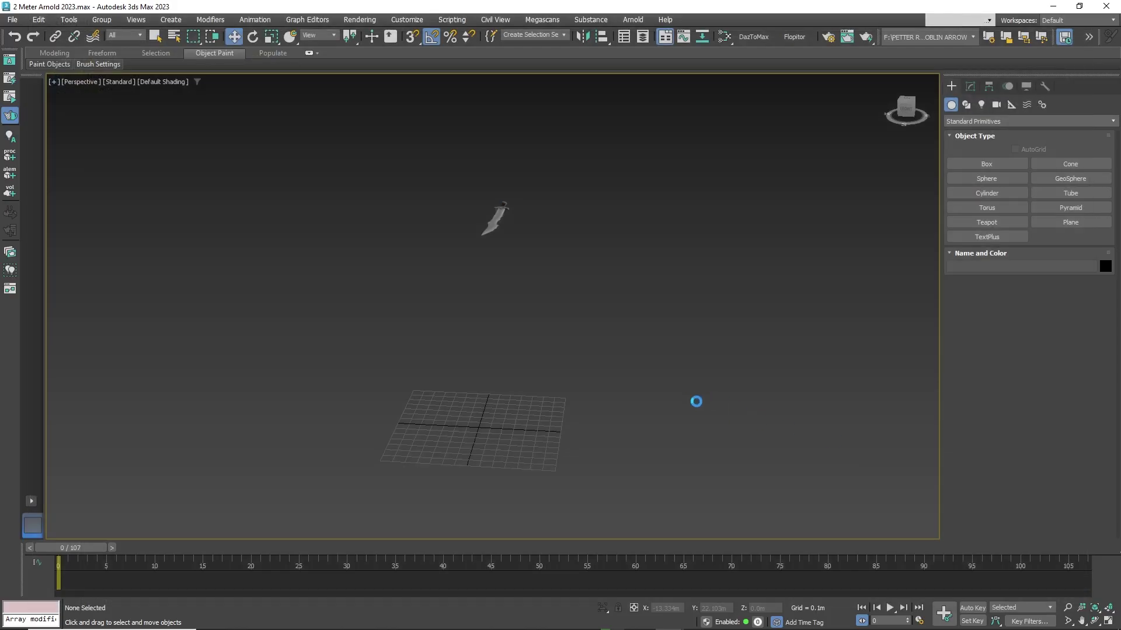
left_click(654, 422)
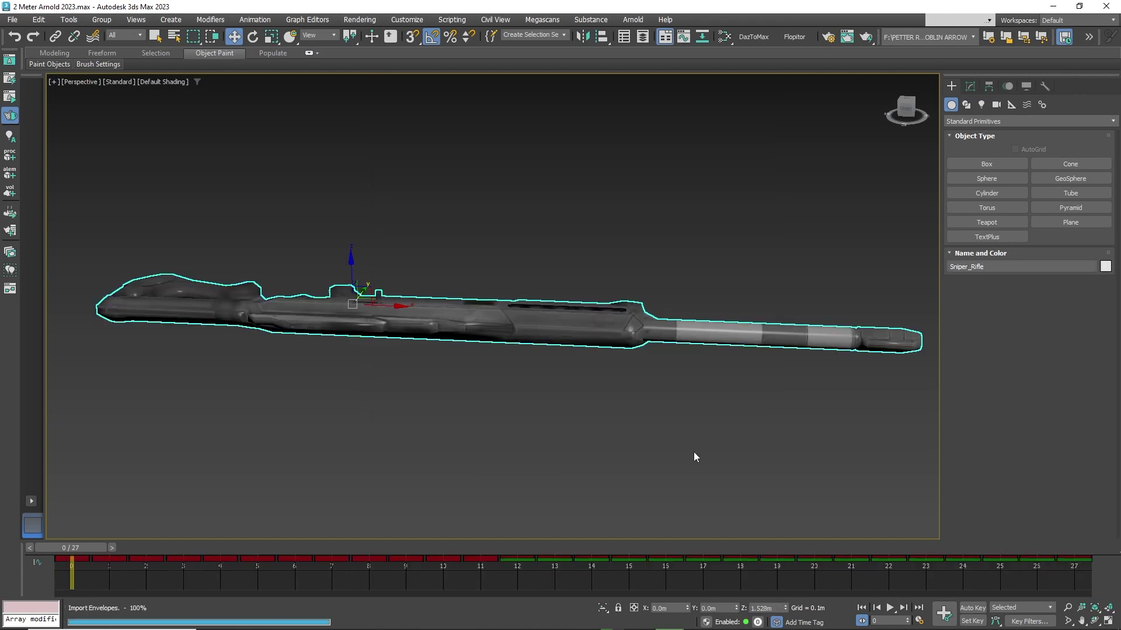
- Zoom out to frame the rifle, sword and grid, and play the rifle's drop animation
left_click(1068, 608)
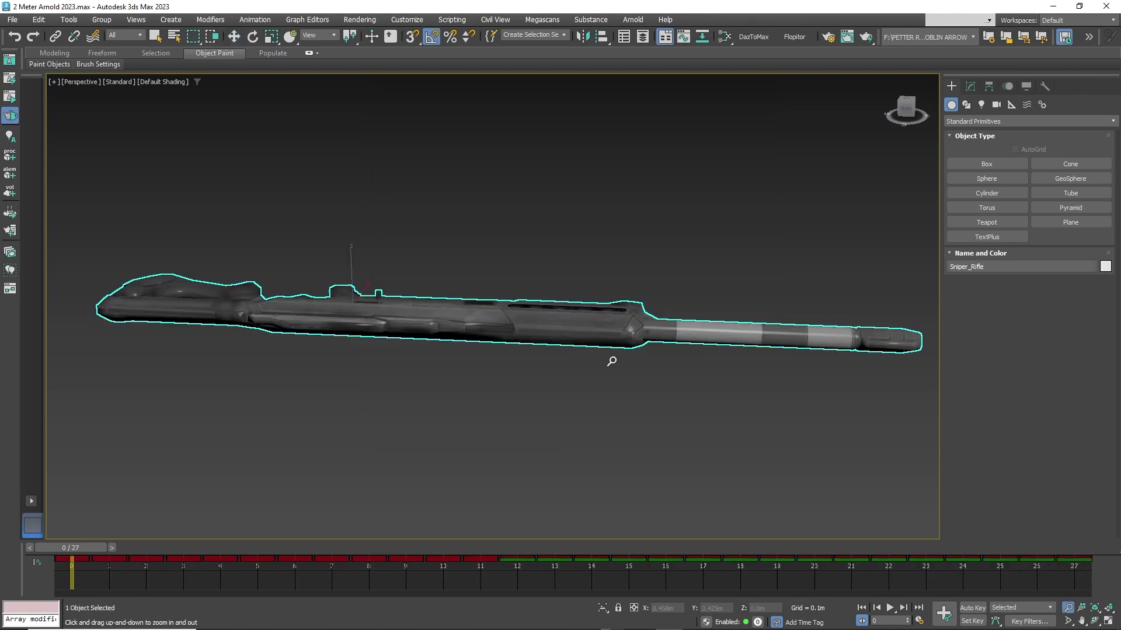
left_click_drag(562, 226, 572, 279)
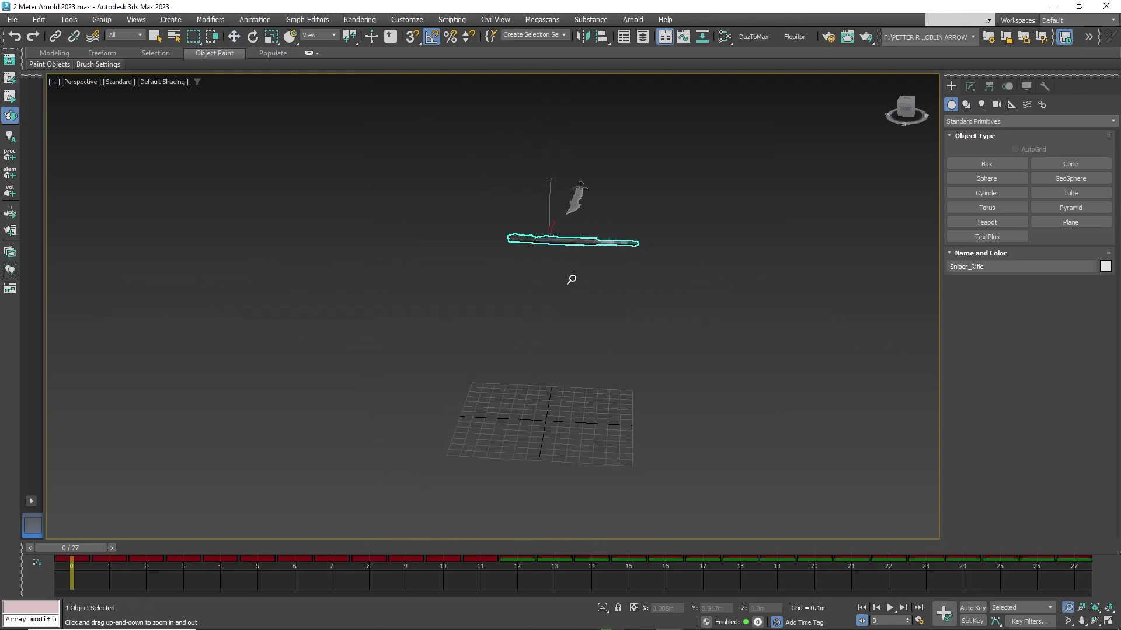
left_click(890, 608)
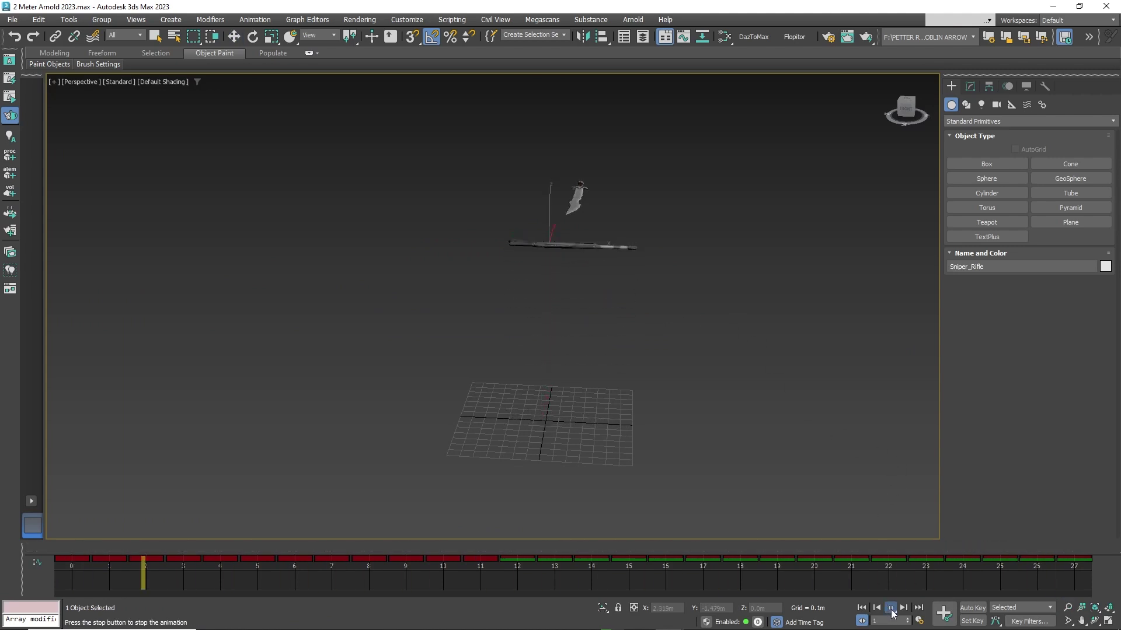
left_click(890, 608)
- Extend the timeline End Time to frame 228 in Time Configuration
left_click(921, 620)
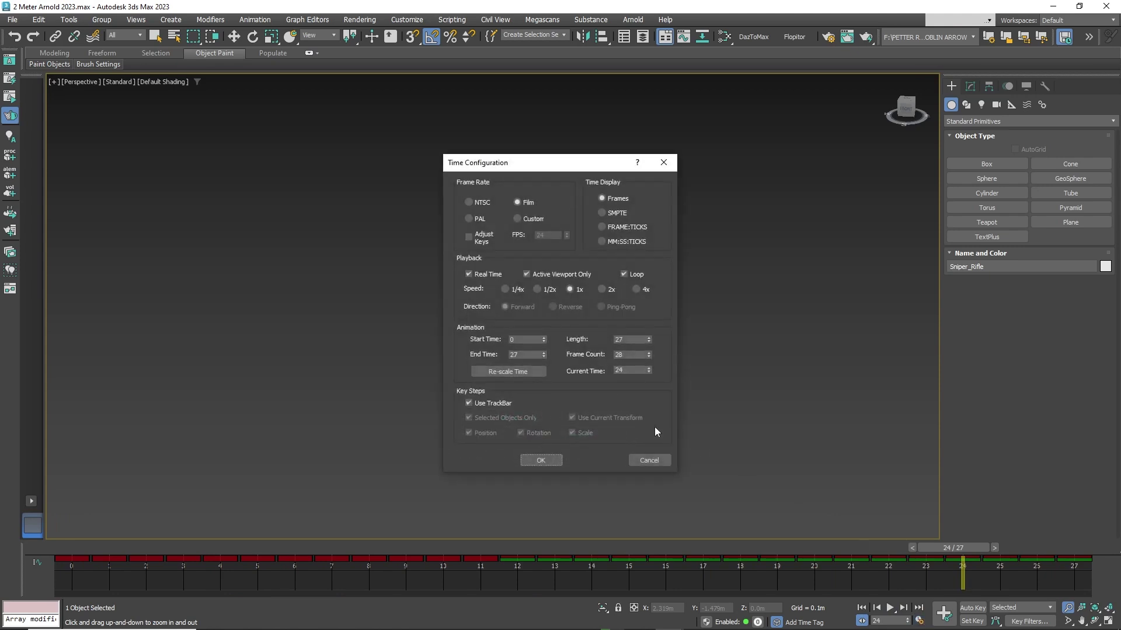
mouse_move(543, 353)
left_mouse_down()
mouse_move(543, 327)
mouse_move(543, 353)
left_mouse_up()
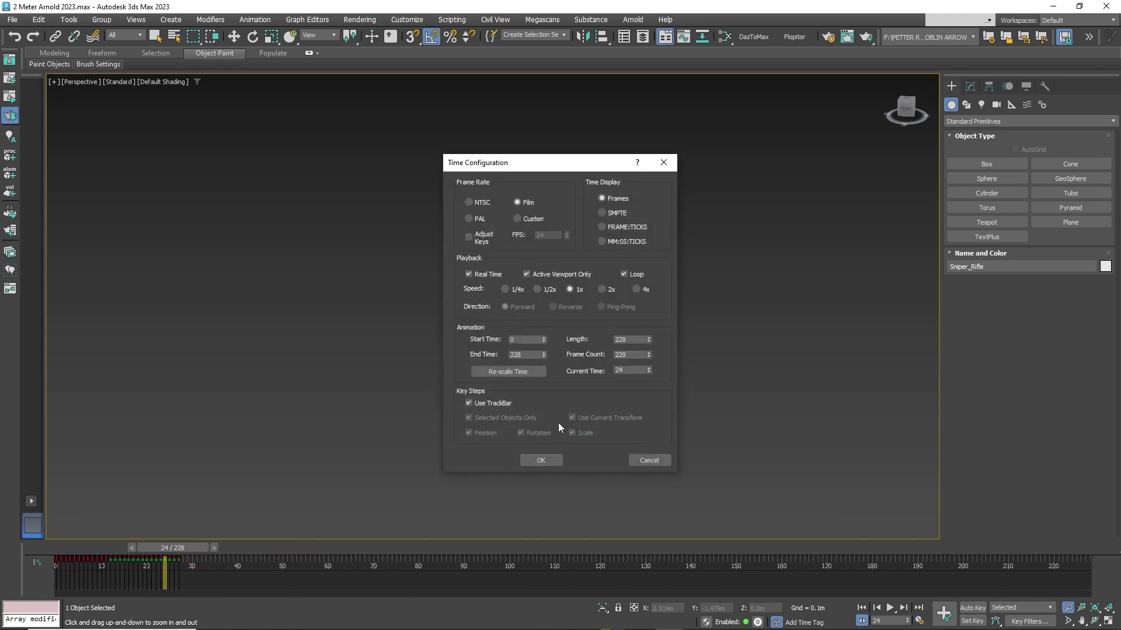
left_click(540, 460)
- Move the rifle right across the grid, rewind to frame 0, and play it falling beside the sword
left_click_drag(904, 108, 634, 127)
left_click(234, 37)
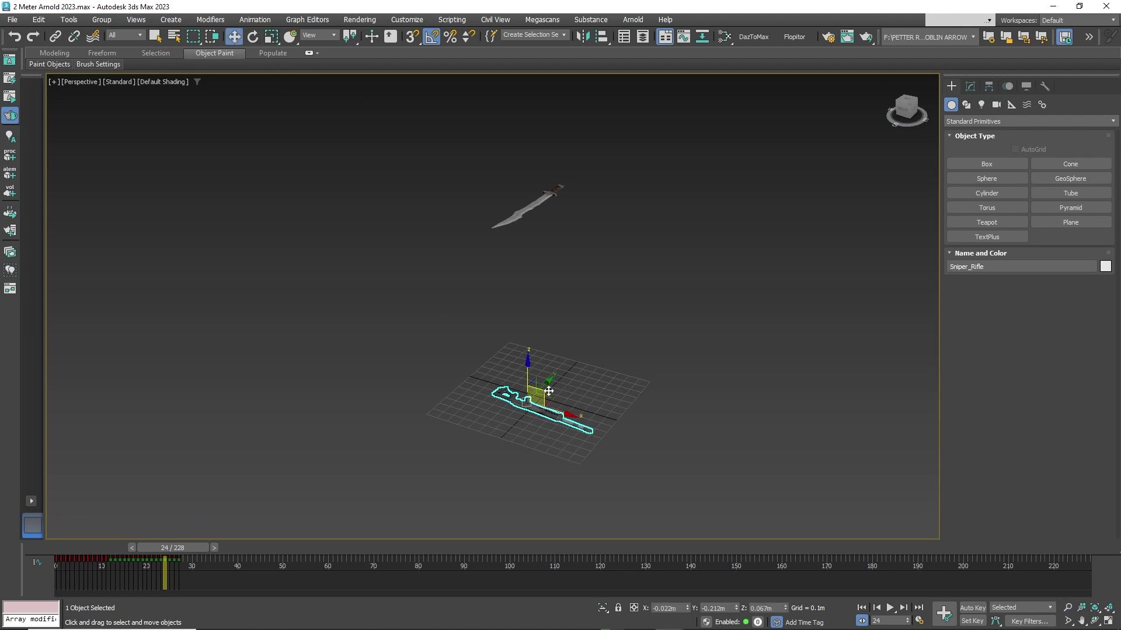
left_click_drag(549, 392, 652, 385)
left_click_drag(164, 556, 56, 556)
left_click(727, 524)
left_click(889, 608)
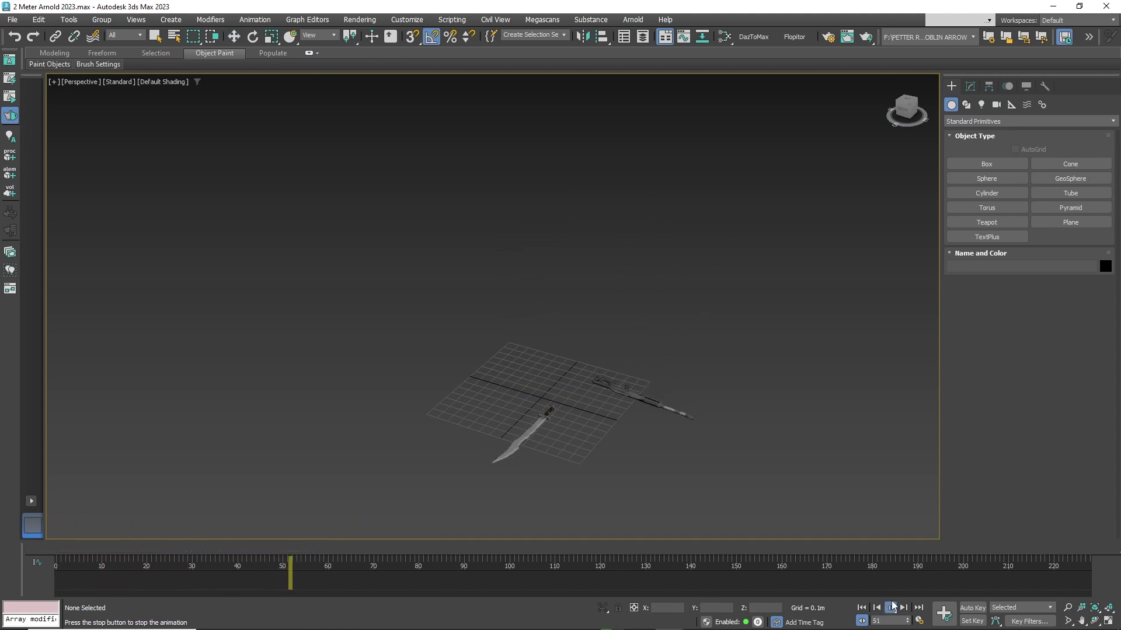
left_click(889, 608)
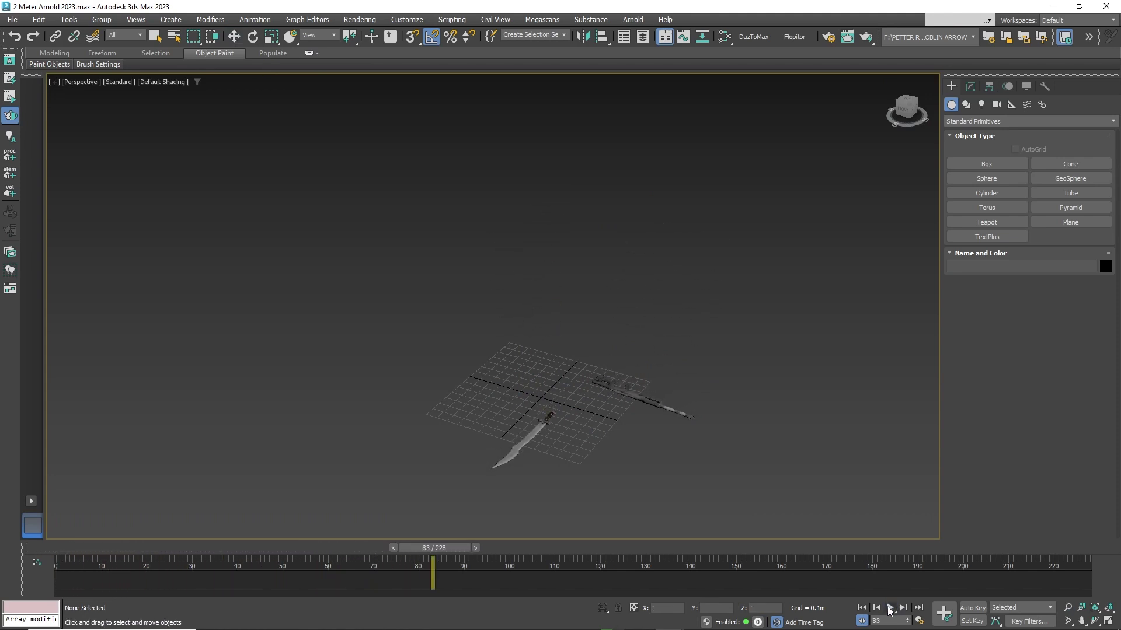